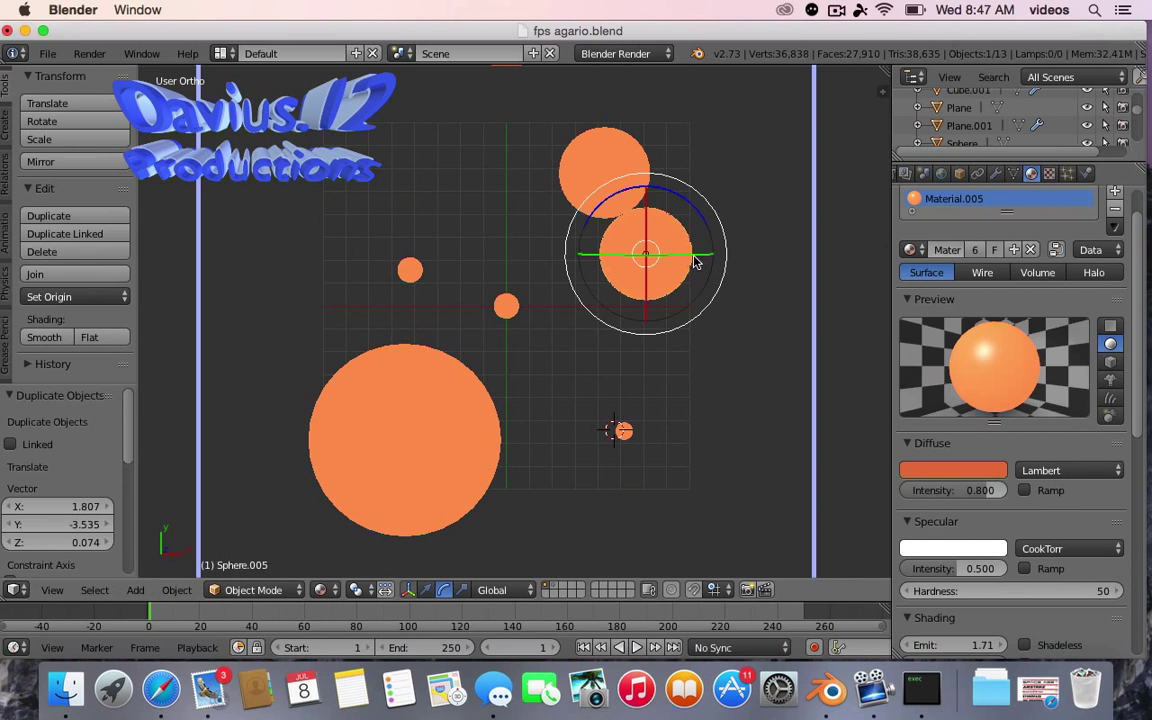
- Shrink and place the duplicated sphere, then make the small sphere yellow and the big one light blue
key(s)
click(680, 273)
click(910, 249)
click(869, 411)
- Give the upper medium sphere the existing green material, then select the small orange centre sphere
right_click(437, 450)
right_click(624, 431)
right_click(658, 250)
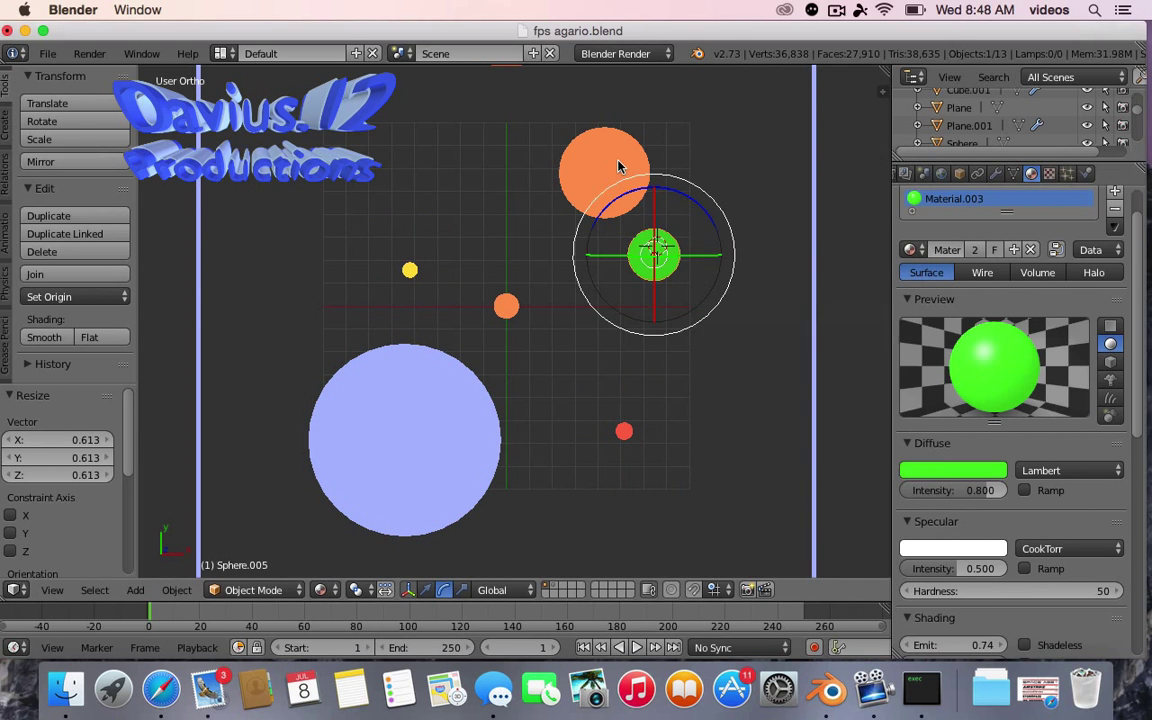
click(910, 249)
click(784, 344)
right_click(506, 305)
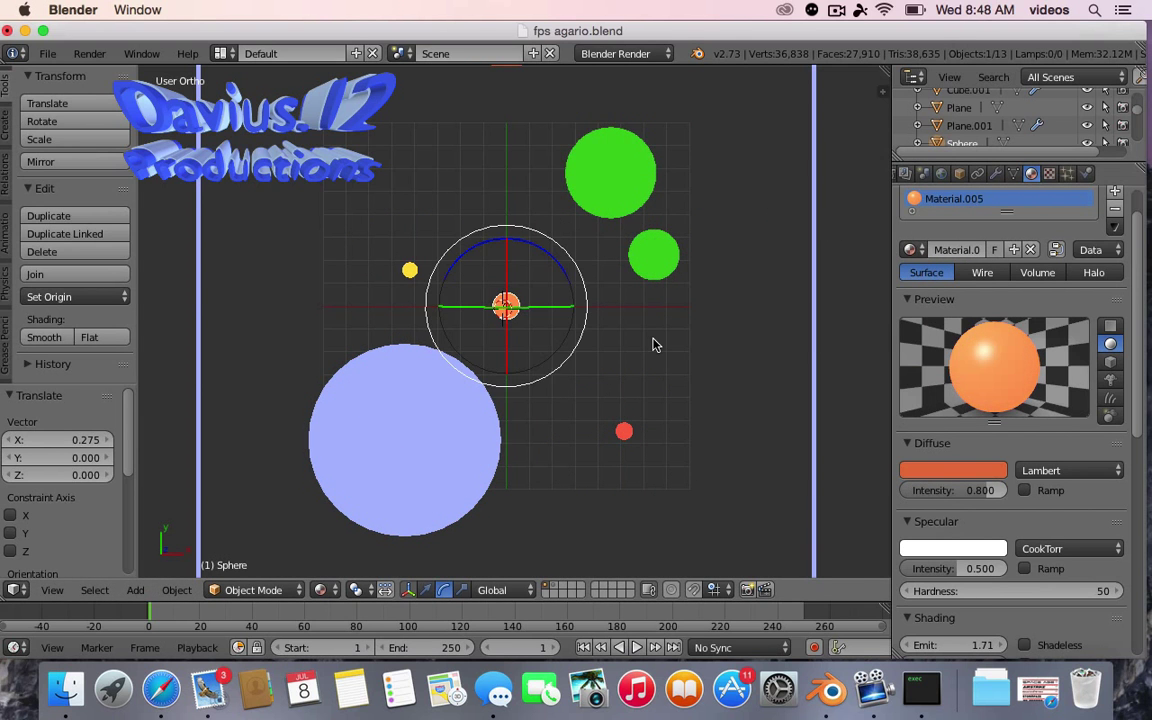
- Orbit and zoom around the scene to look over the title card and PLAY screen
middle_drag(652, 344, 572, 355)
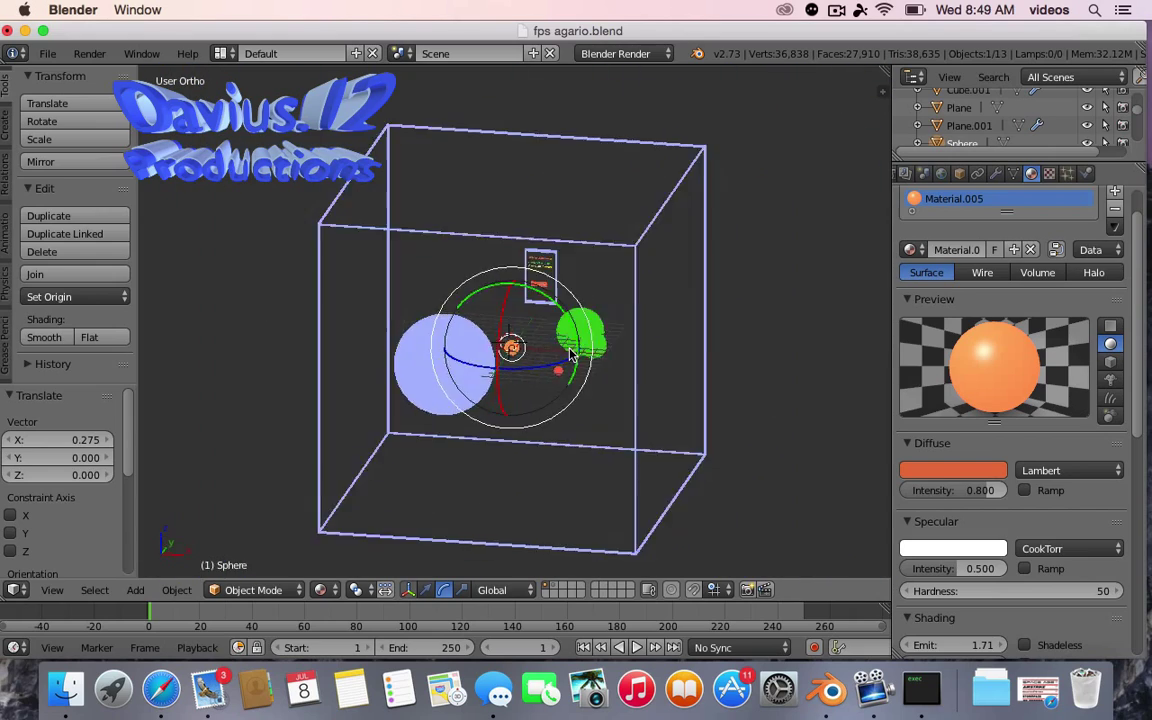
scroll(572, 355, up, 5)
scroll(530, 237, up, 3)
scroll(655, 204, down, 2)
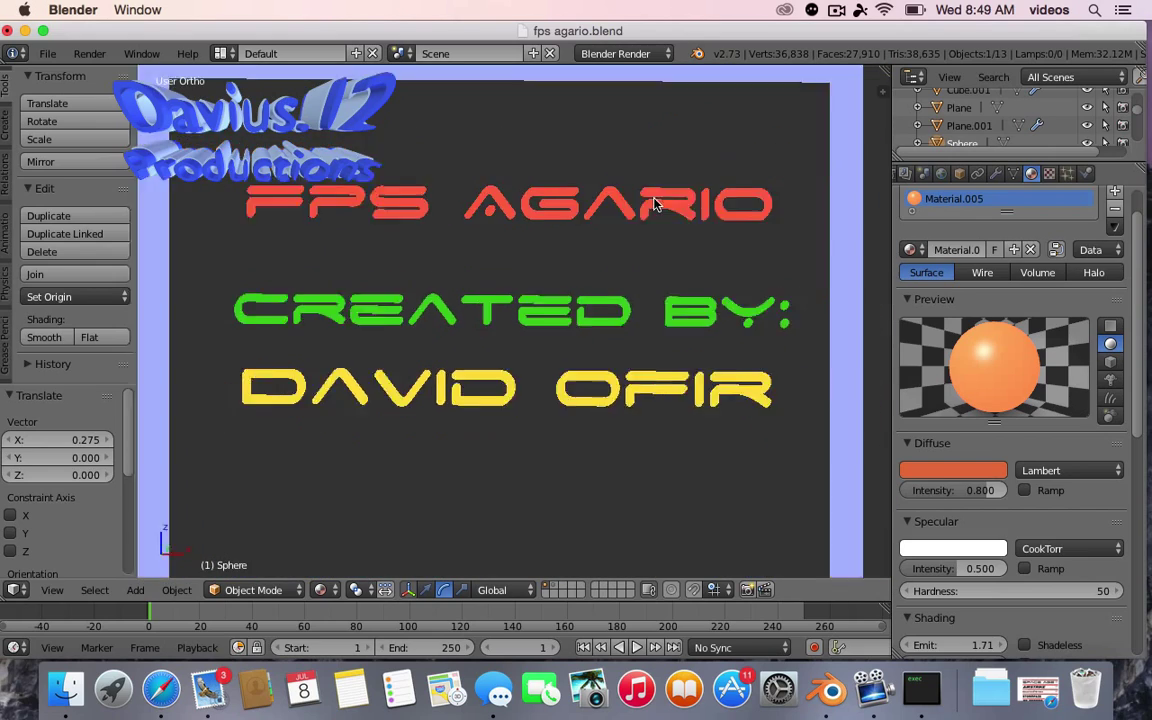
scroll(746, 360, down, 5)
scroll(720, 450, down, 3)
- Orbit and tilt back over the spheres, then bring up the Add menu
mouse_move(720, 450)
middle_down()
mouse_move(527, 428)
mouse_move(510, 380)
middle_up()
scroll(500, 350, up, 5)
scroll(469, 312, up, 3)
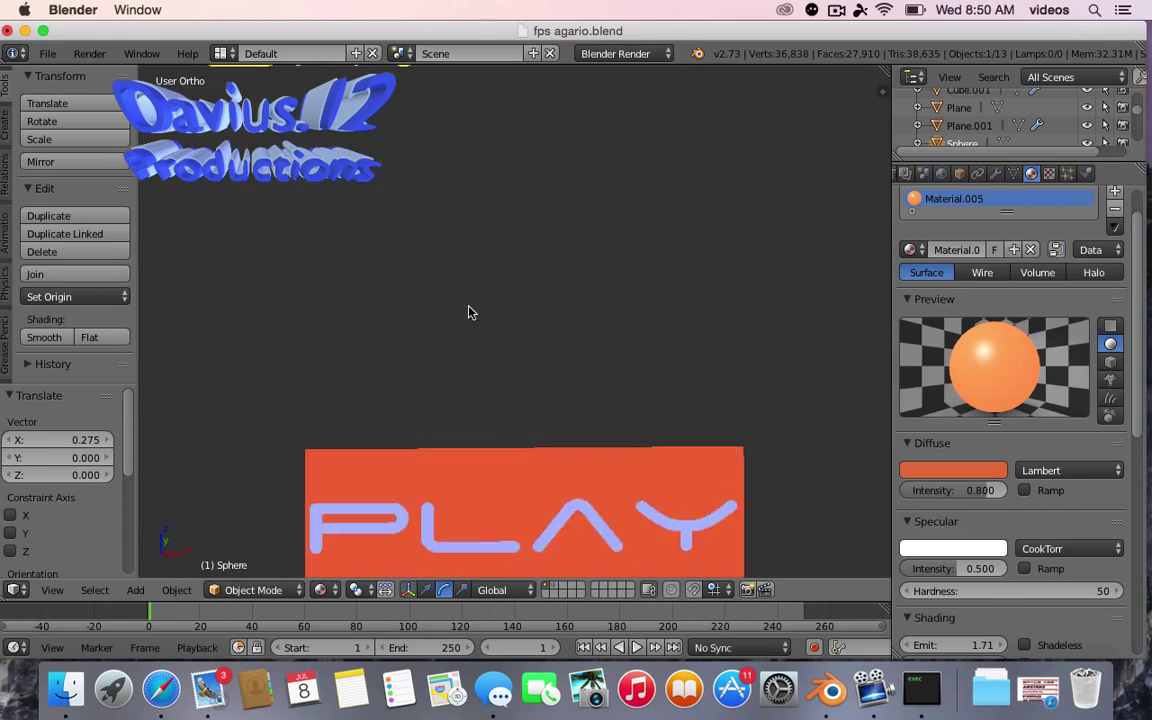
scroll(469, 312, down, 5)
scroll(501, 342, down, 5)
scroll(506, 360, up, 3)
middle_drag(560, 424, 474, 316)
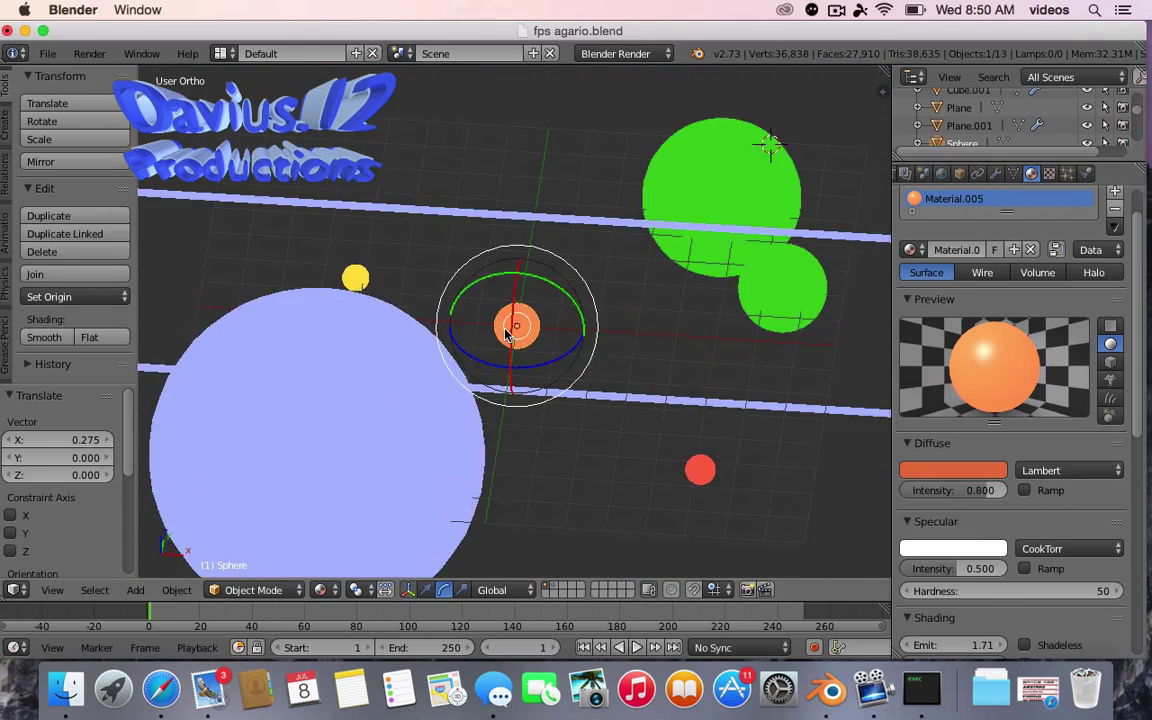
scroll(474, 316, up, 5)
scroll(450, 380, down, 5)
key(shift+a)
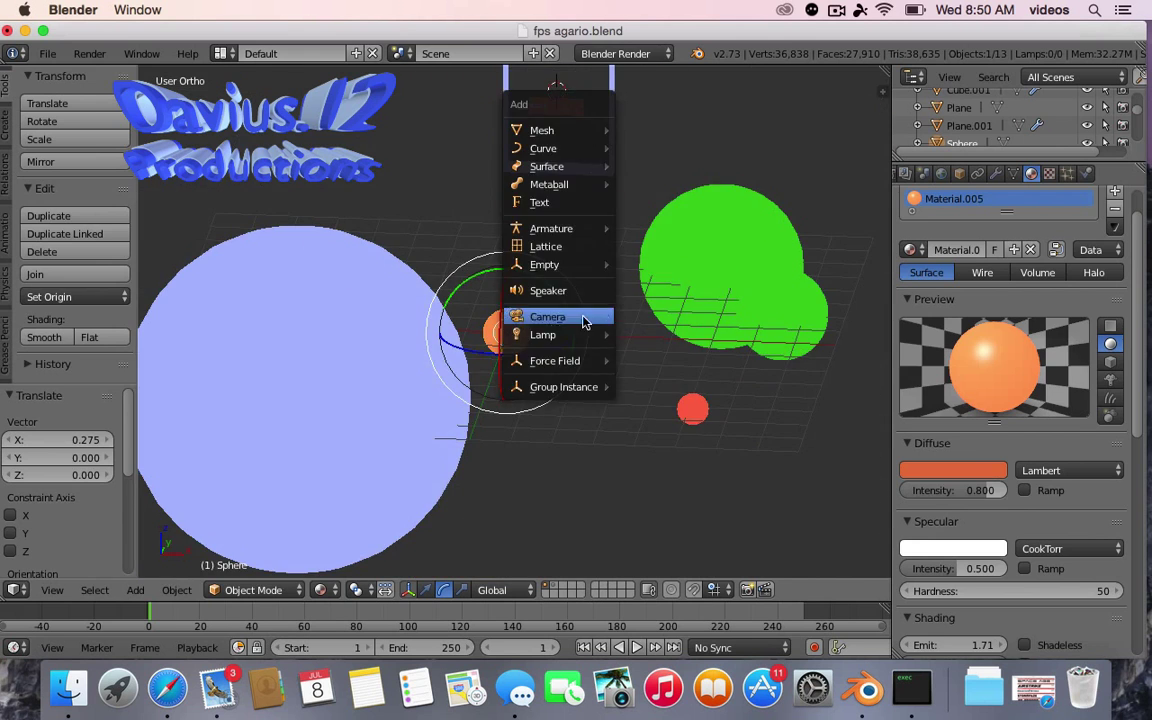
- Add a camera, look through it with Lock Camera to View on, and zoom to frame the title card
click(585, 321)
key(KP_0)
key(n)
click(745, 280)
scroll(427, 308, down, 3)
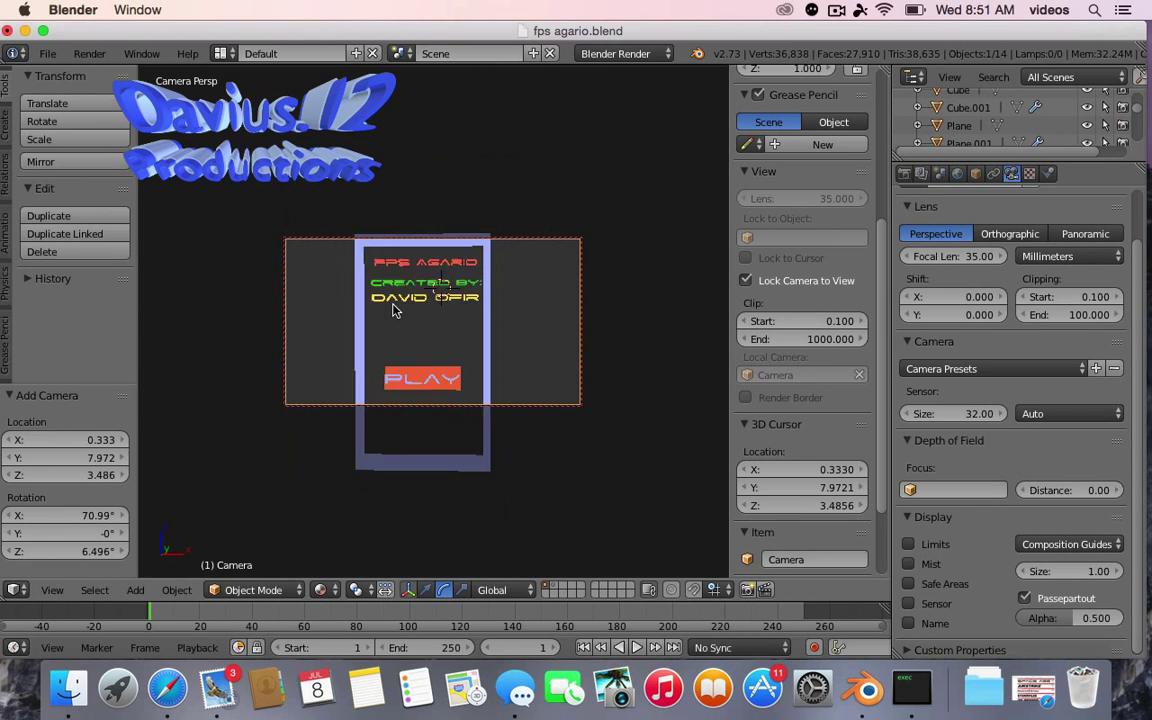
scroll(427, 308, down, 3)
scroll(437, 393, down, 1)
- Inspect the lavender title frame's bottom edge, reselect the camera and enlarge the timeline
right_click(450, 397)
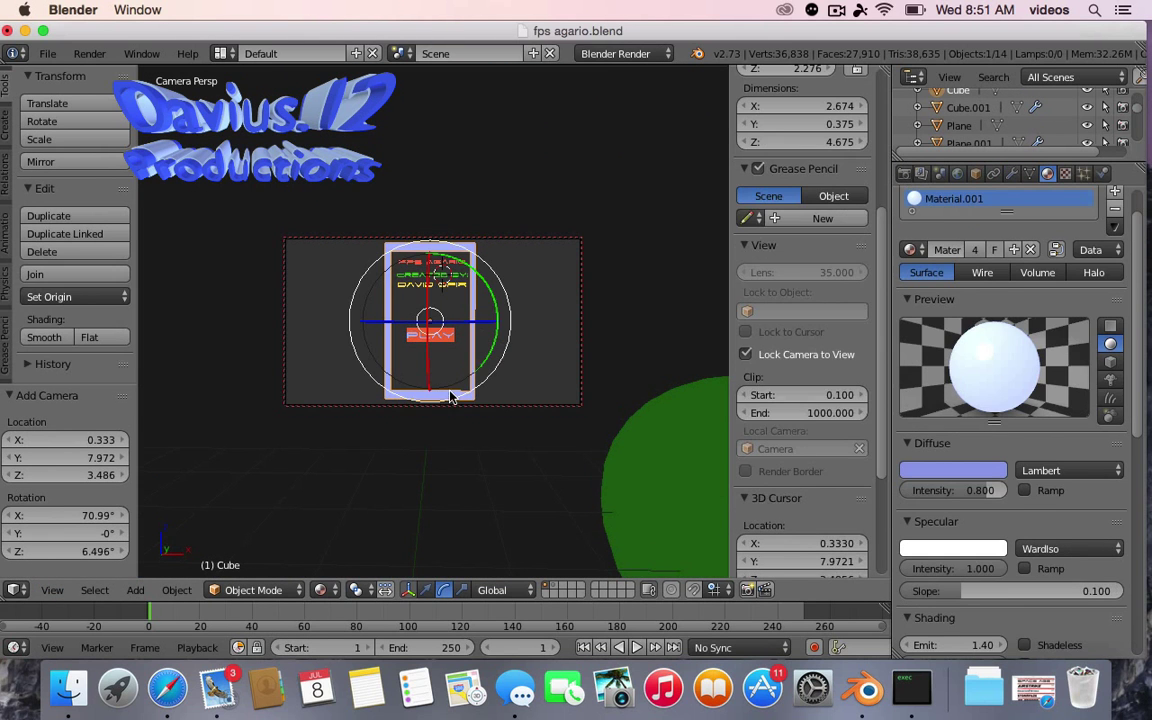
scroll(450, 397, up, 5)
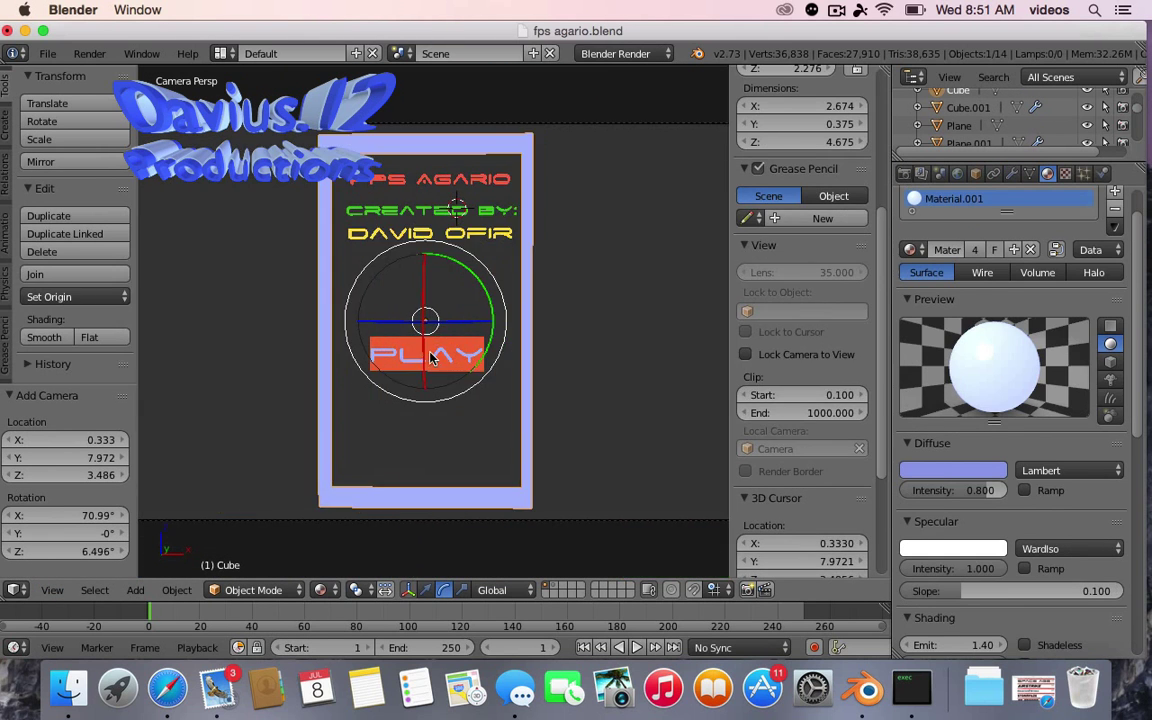
key(Tab)
right_click(407, 421)
key(Tab)
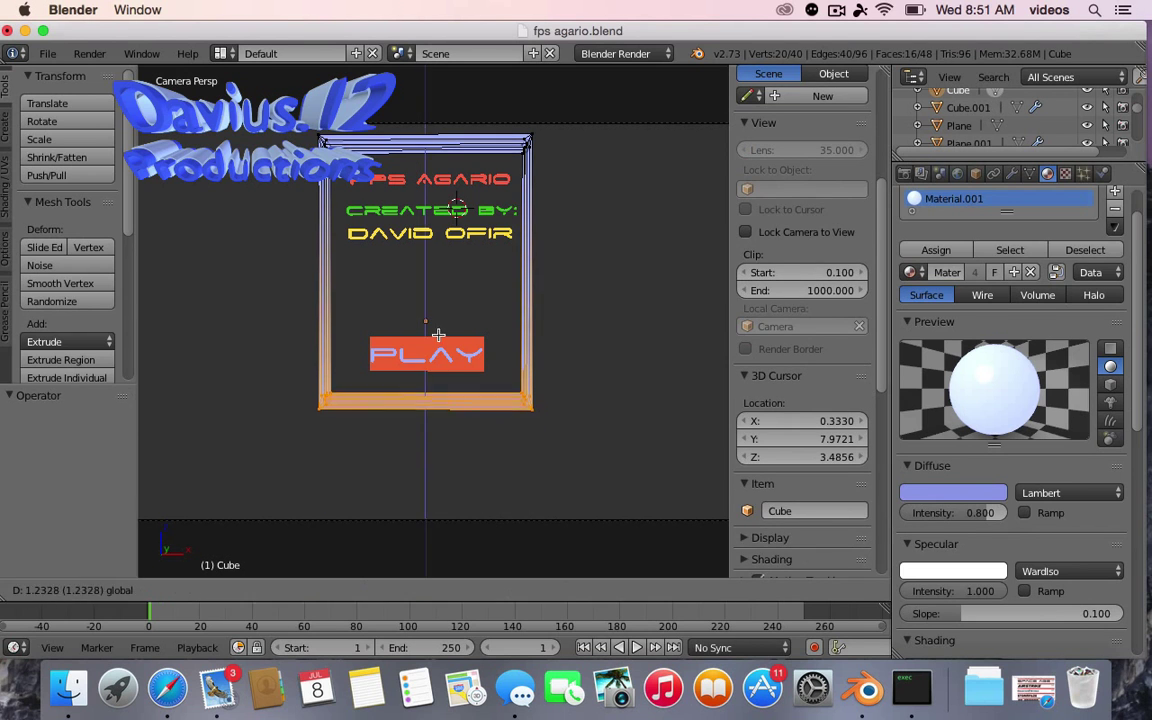
right_click(598, 520)
drag(103, 581, 103, 437)
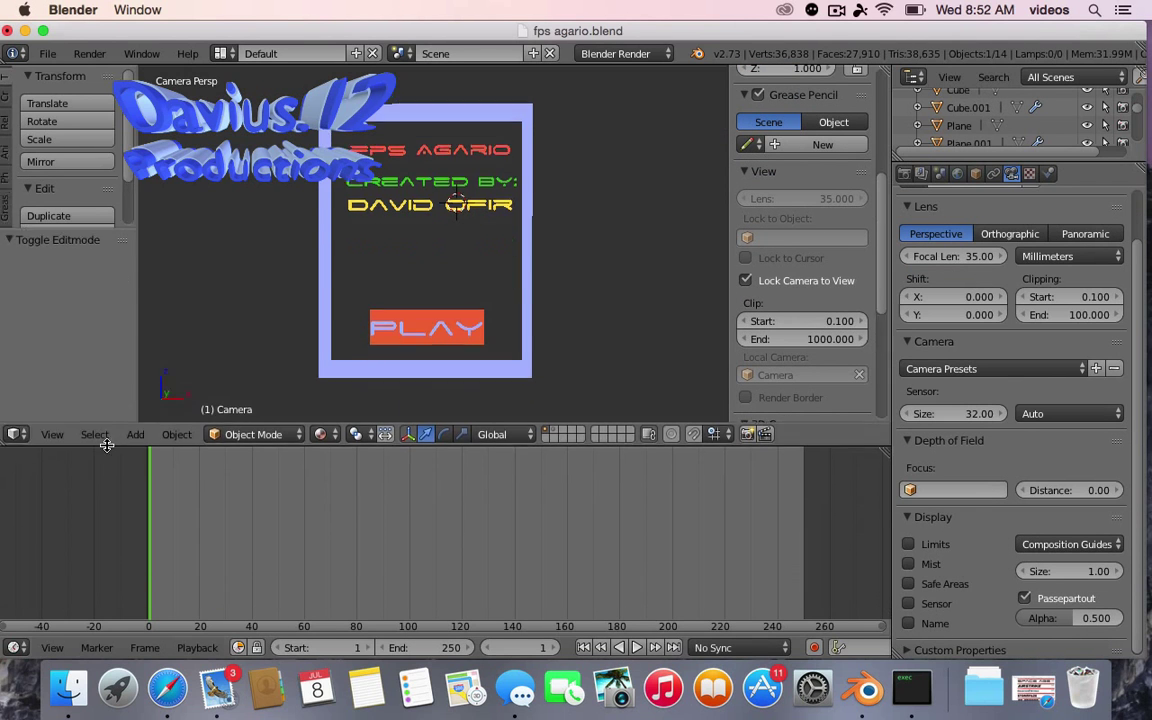
- Check the PLAY screen through the camera, then turn off Lock Camera to View
scroll(648, 141, up, 5)
click(52, 445)
click(77, 375)
click(45, 445)
key(KP_0)
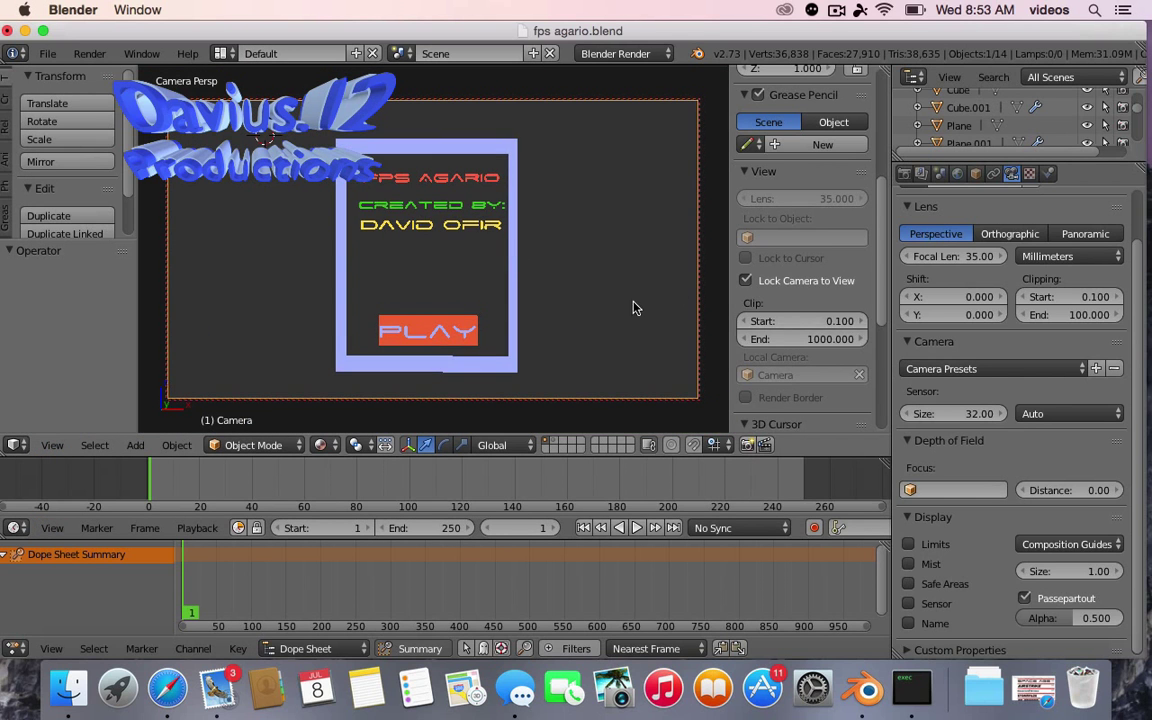
click(745, 280)
key(KP_0)
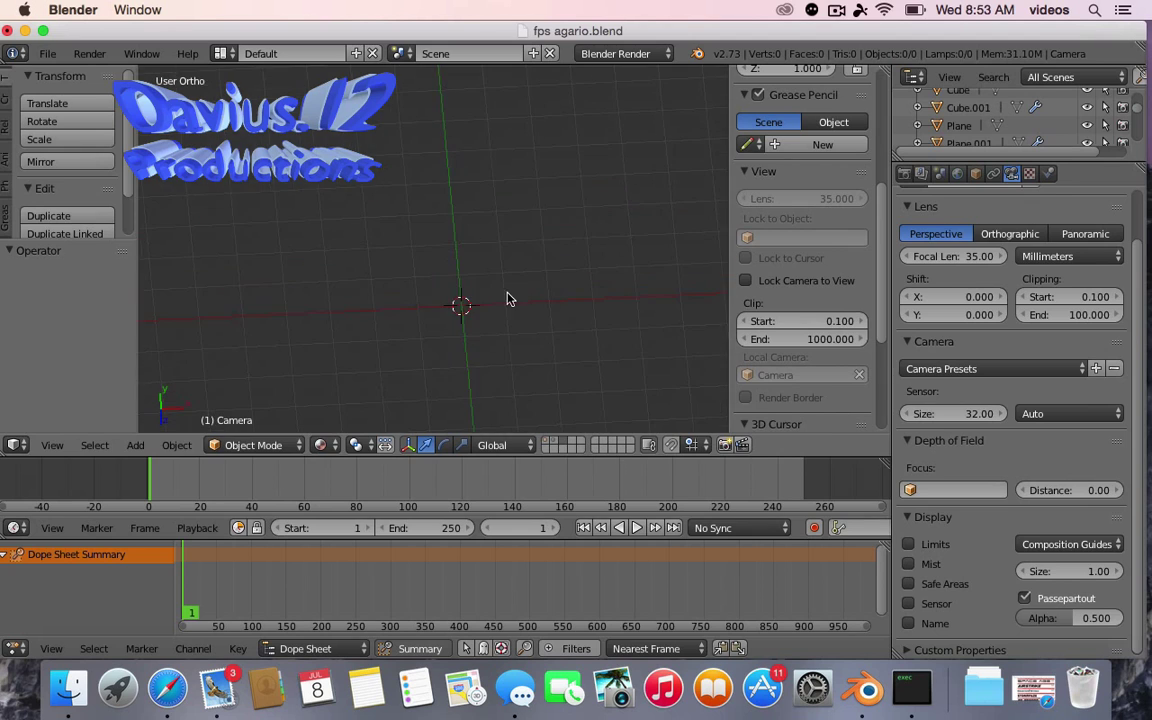
- Search Google Images for 'pyxelated mouse' and preview the pixelated arrow picture
key(super+Tab)
key(super+t)
text(pyxelated mouse)
key(Return)
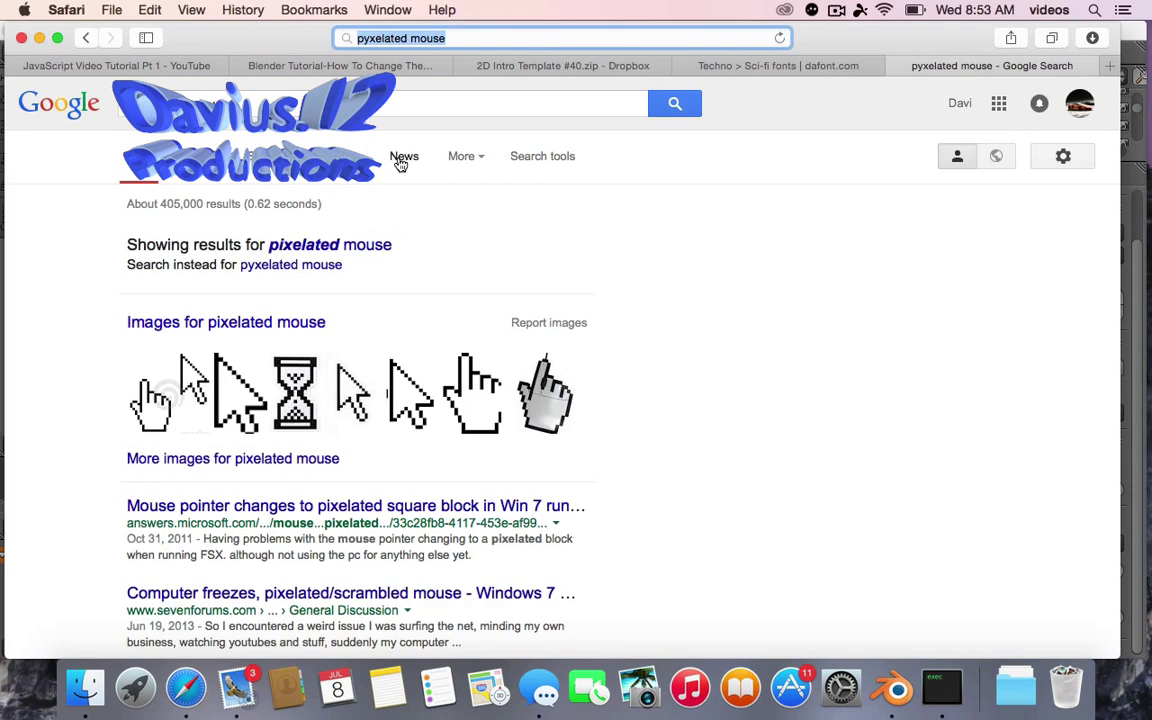
click(226, 322)
scroll(610, 465, down, 3)
click(588, 340)
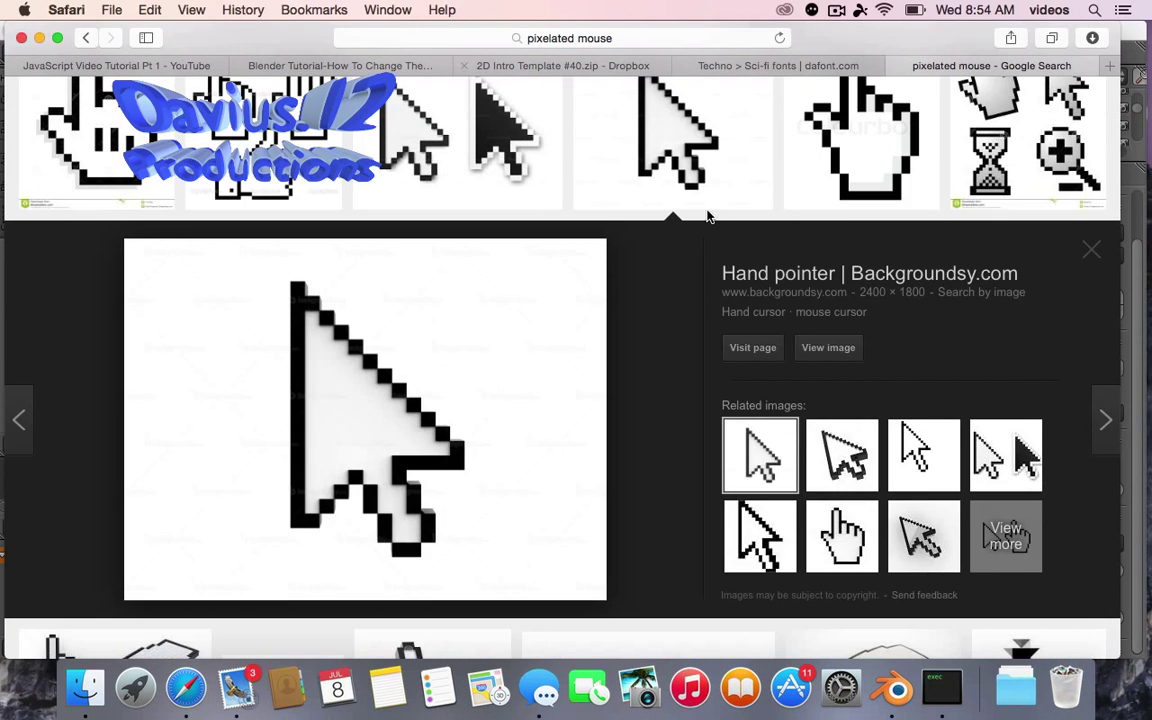
- Load mouse-computer-cursor.jpg as a background image shown only in Top view
key(super+Tab)
scroll(671, 357, down, 2)
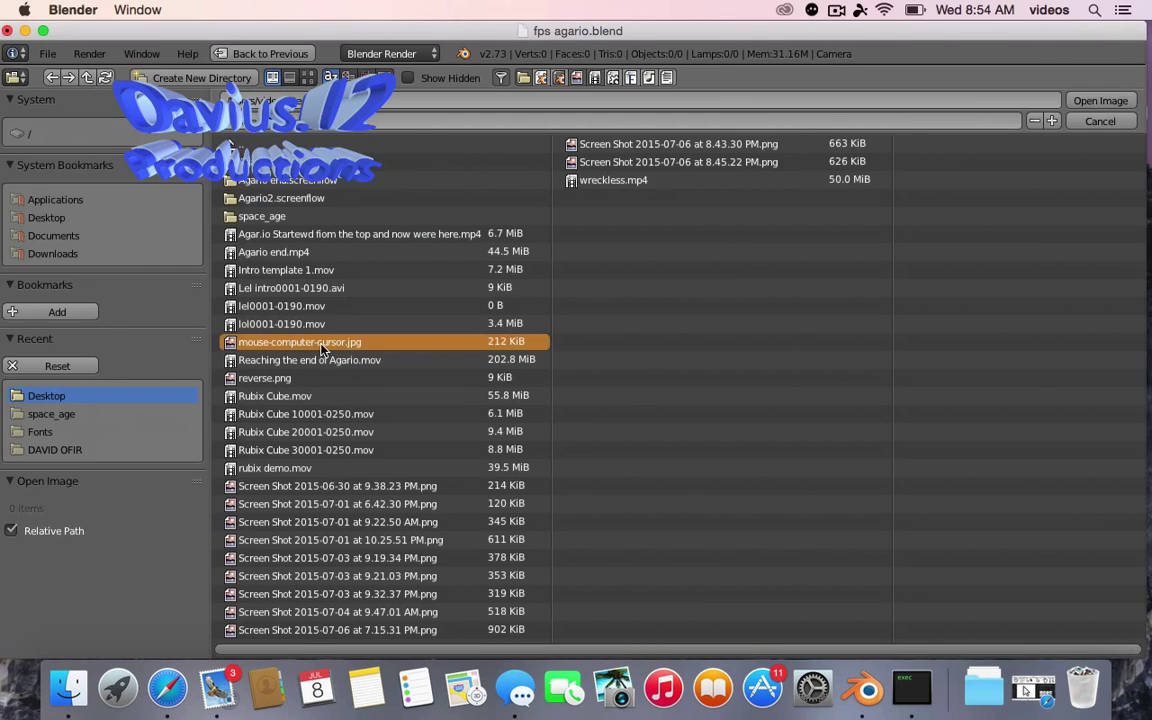
double_click(322, 347)
click(845, 121)
click(820, 141)
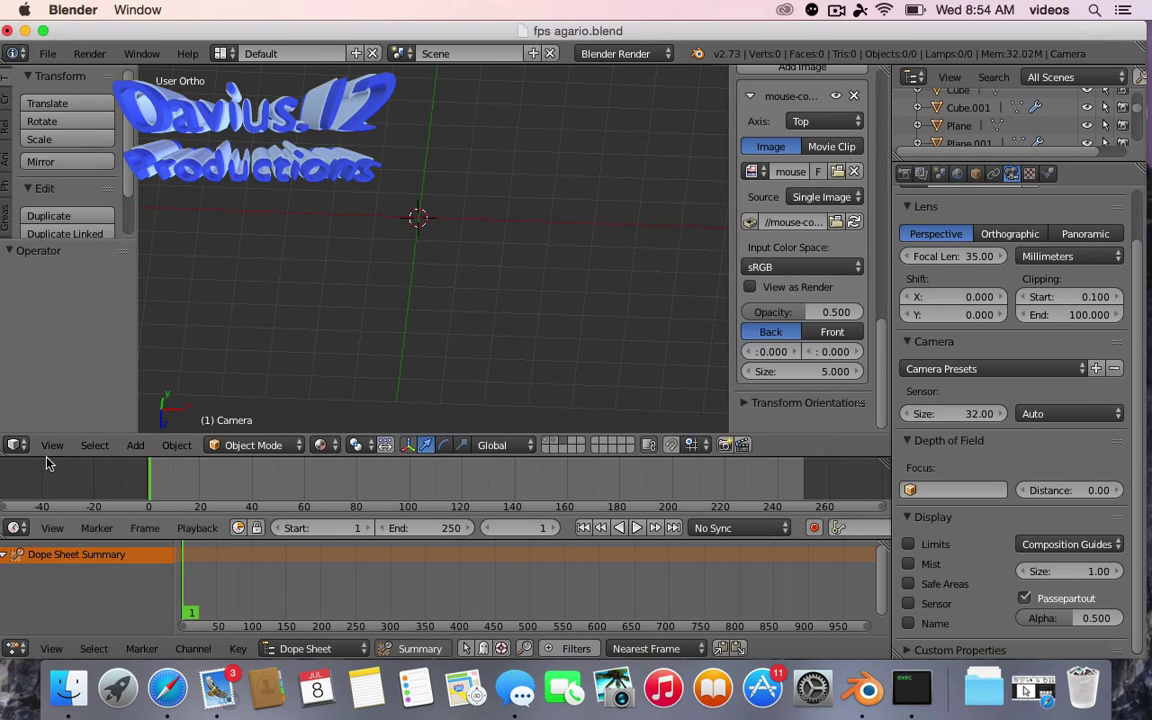
- Switch to top orthographic view and add a new plane to trace the picture
key(KP_7)
key(shift+a)
click(543, 103)
shift+scroll(489, 410, down, 3)
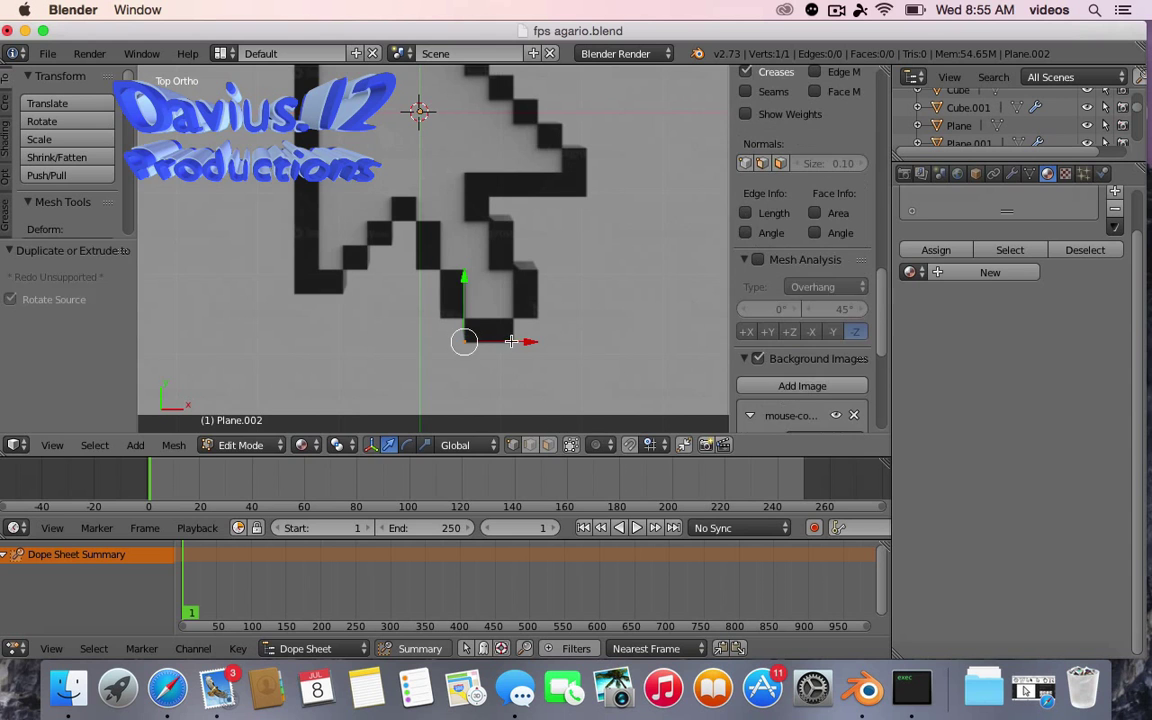
- Extrude vertices along the first part of the pixelated arrow's outline
key(e)
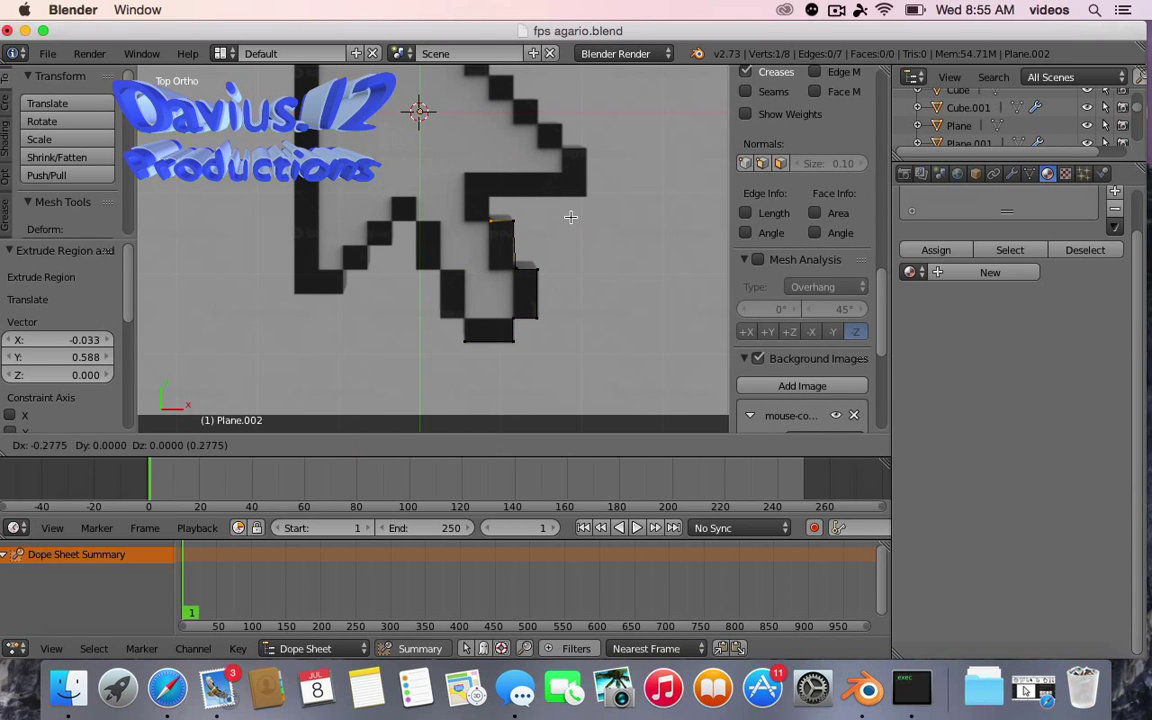
scroll(612, 137, up, 5)
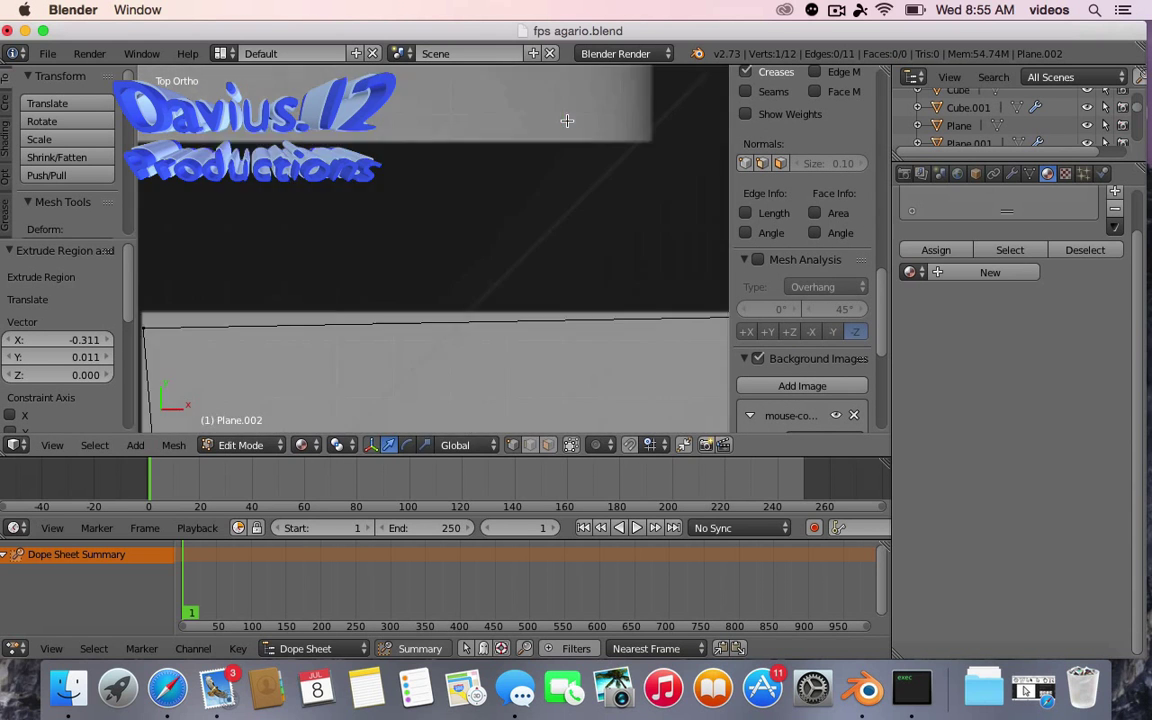
ctrl+click(514, 296)
scroll(400, 250, right, 3)
scroll(192, 137, right, 2)
ctrl+click(192, 137)
scroll(300, 250, left, 3)
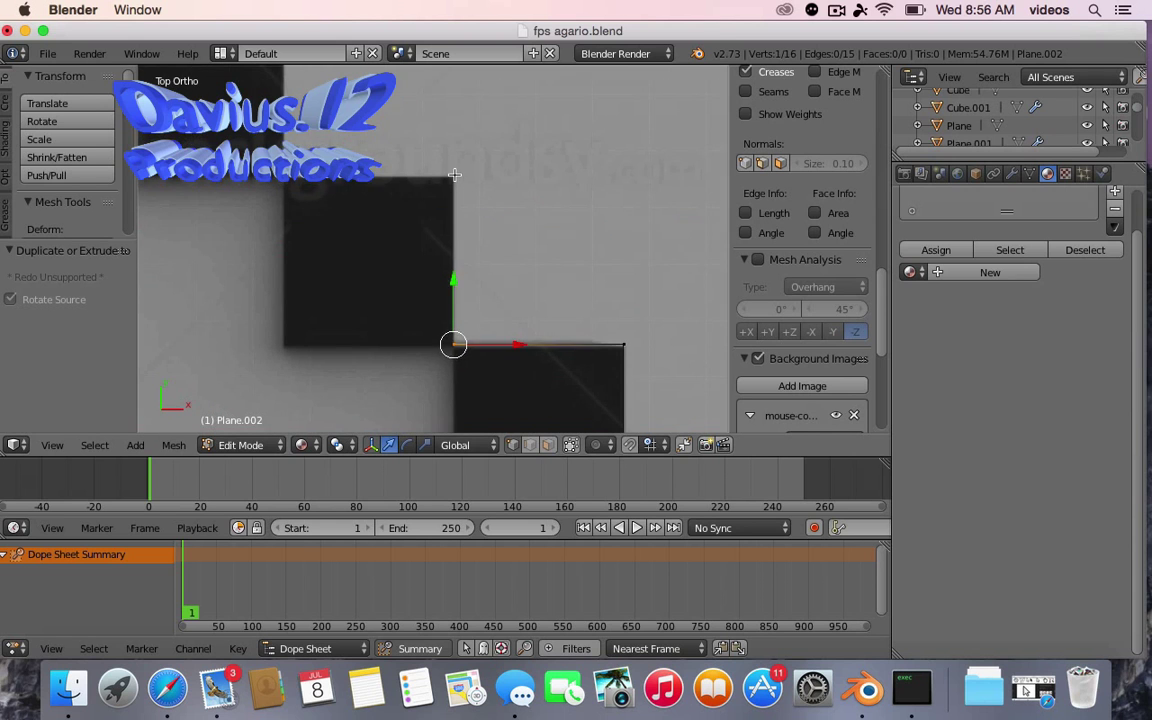
ctrl+click(391, 159)
ctrl+click(301, 267)
scroll(301, 267, down, 2)
ctrl+click(263, 85)
scroll(440, 200, left, 2)
ctrl+click(616, 294)
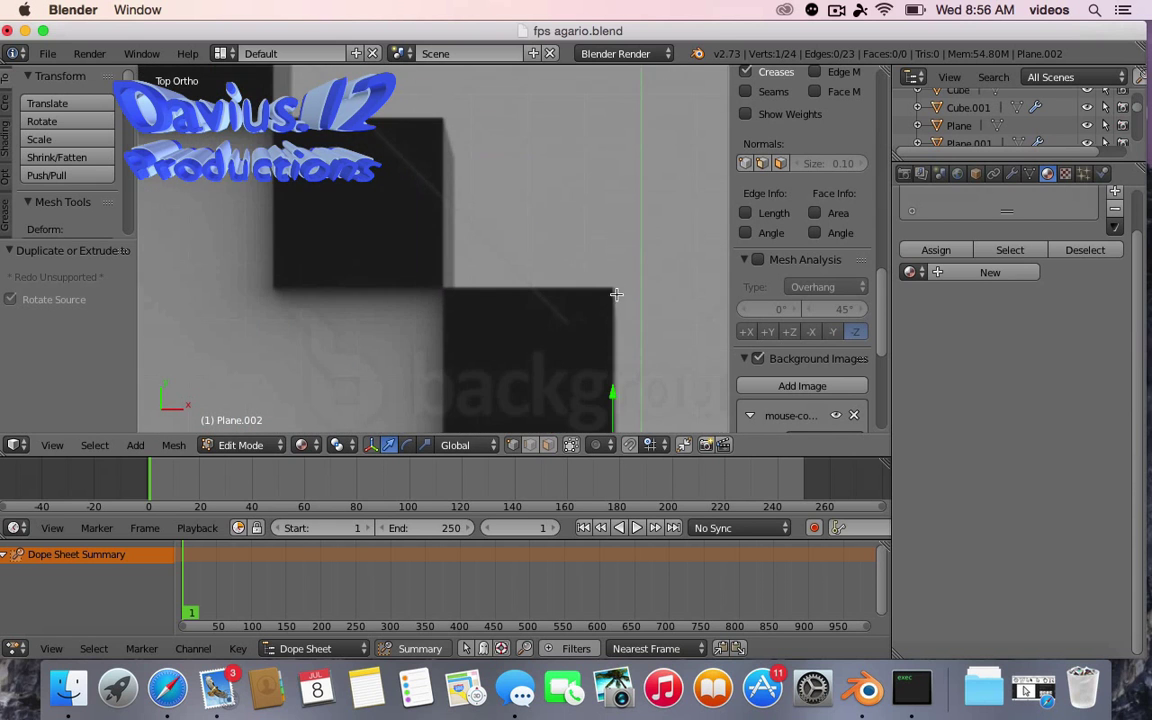
ctrl+click(443, 115)
scroll(500, 250, down, 2)
ctrl+click(566, 360)
scroll(500, 250, down, 2)
ctrl+click(525, 399)
- Trace the arrow's staircase edge and close the outline back at the starting vertex
ctrl+click(355, 233)
ctrl+click(525, 234)
scroll(535, 324, down, 3)
ctrl+click(249, 249)
scroll(571, 270, right, 3)
ctrl+click(404, 121)
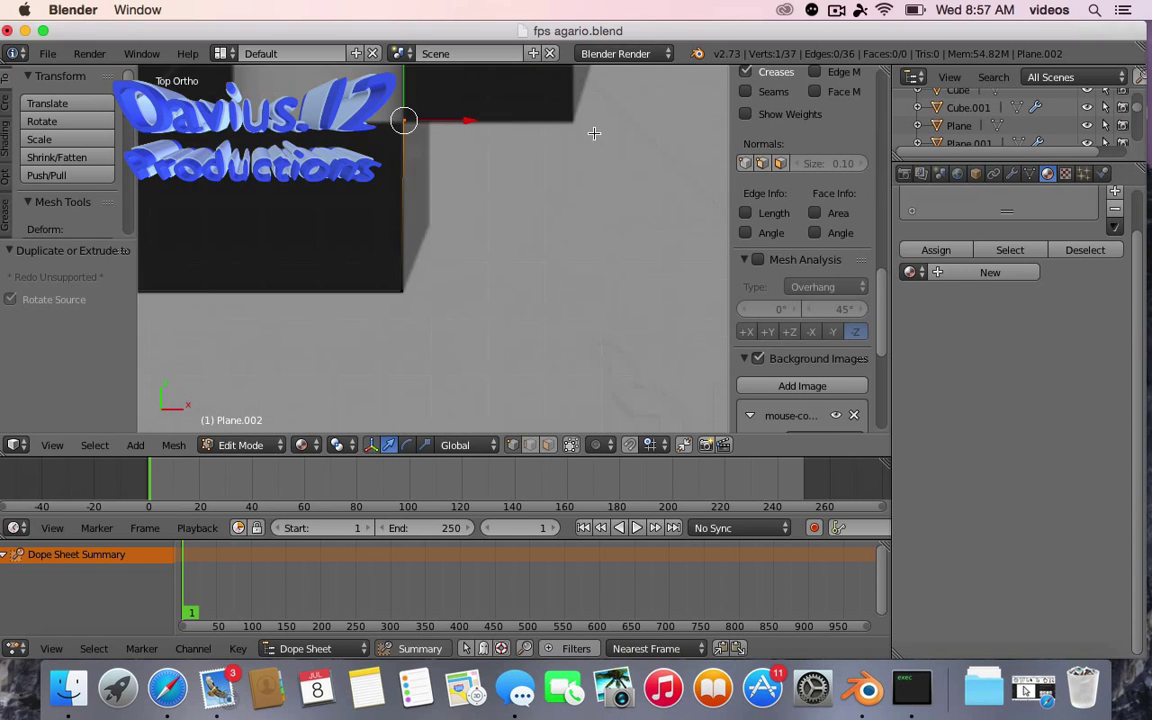
scroll(594, 131, up, 2)
ctrl+click(590, 181)
ctrl+click(568, 206)
ctrl+click(514, 129)
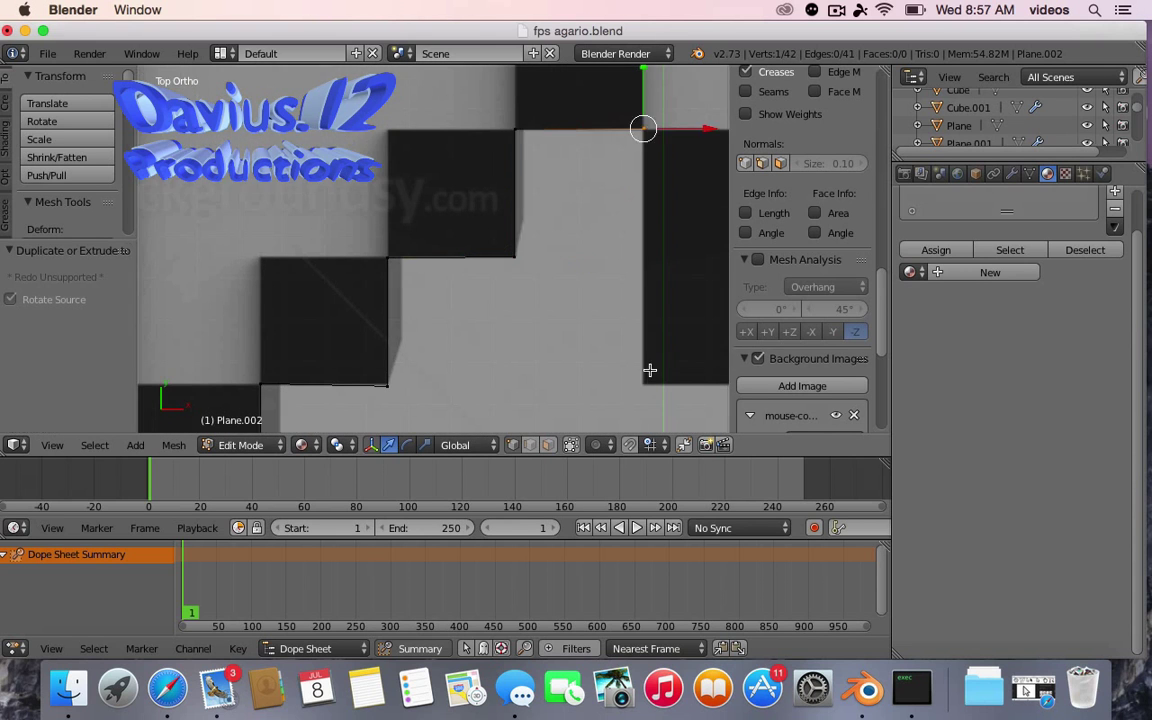
ctrl+click(372, 211)
scroll(562, 316, down, 2)
ctrl+click(498, 212)
scroll(562, 316, down, 3)
ctrl+click(491, 301)
scroll(619, 400, down, 5)
- Select all outline vertices, fill them into one face and confirm the inset border
key(a)
key(f)
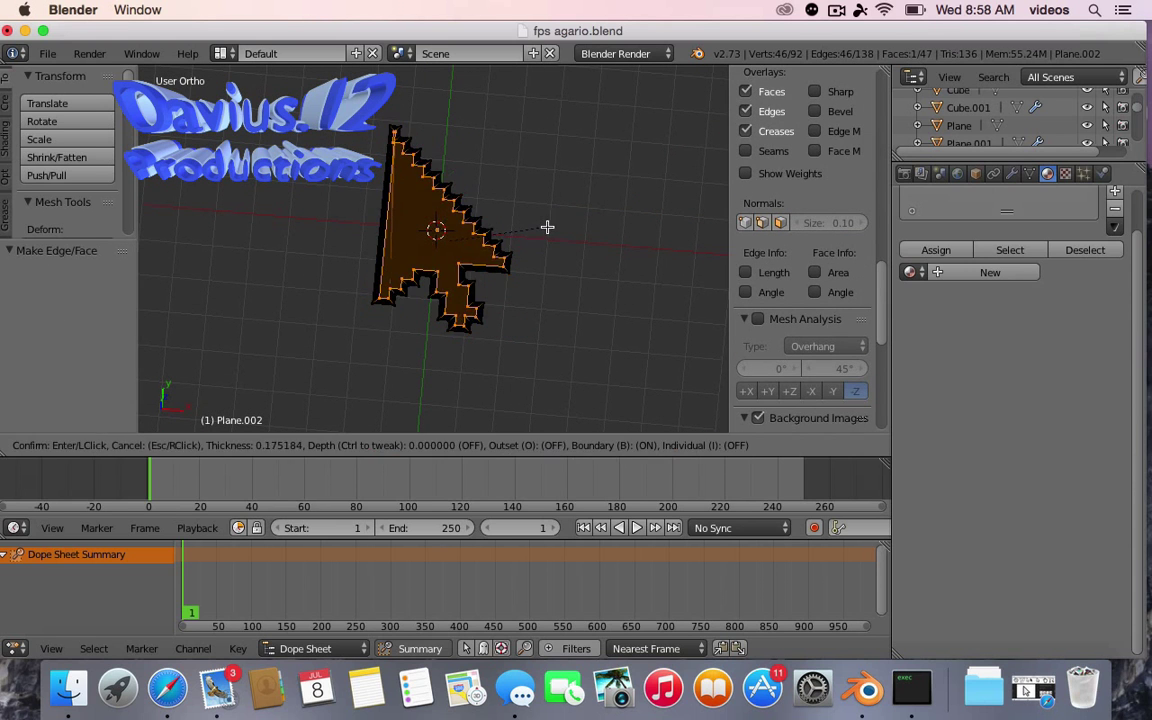
click(547, 227)
scroll(480, 230, up, 3)
scroll(488, 163, down, 2)
- Add a new material slot with a white material on the arrow's faces, then view from the front
key(Tab)
middle_drag(560, 296, 608, 240)
key(Tab)
click(990, 272)
click(960, 495)
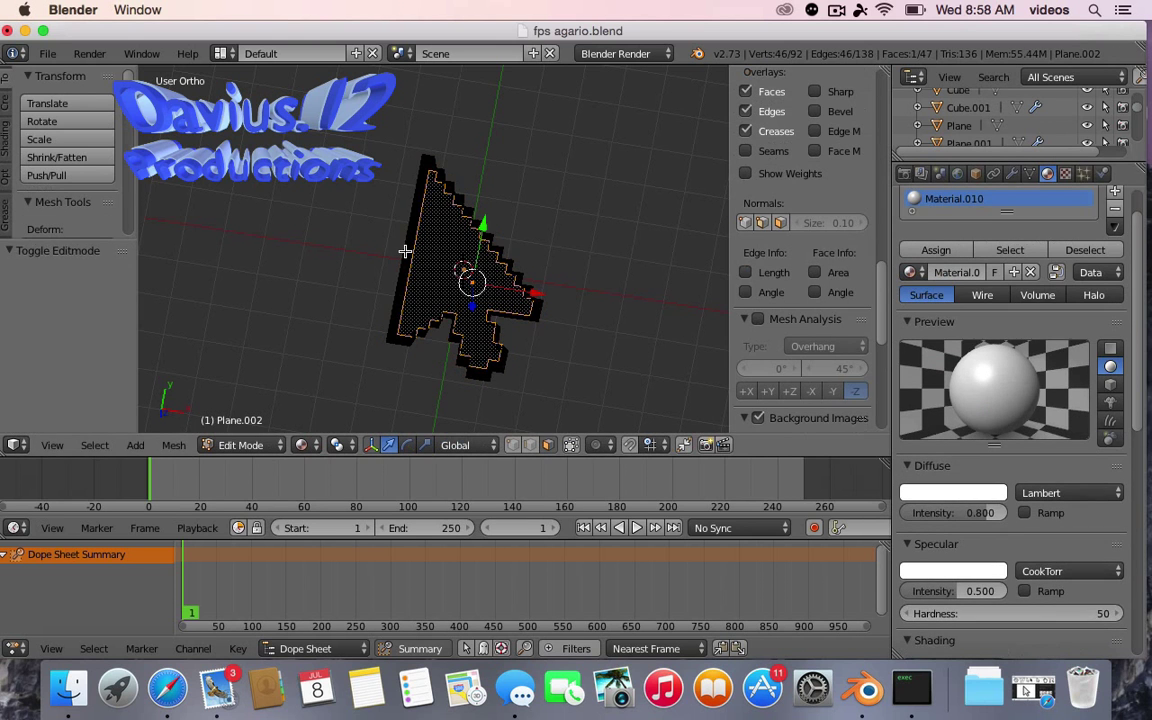
key(a)
click(978, 490)
key(Tab)
key(Tab)
scroll(1010, 400, down, 5)
drag(940, 459, 990, 459)
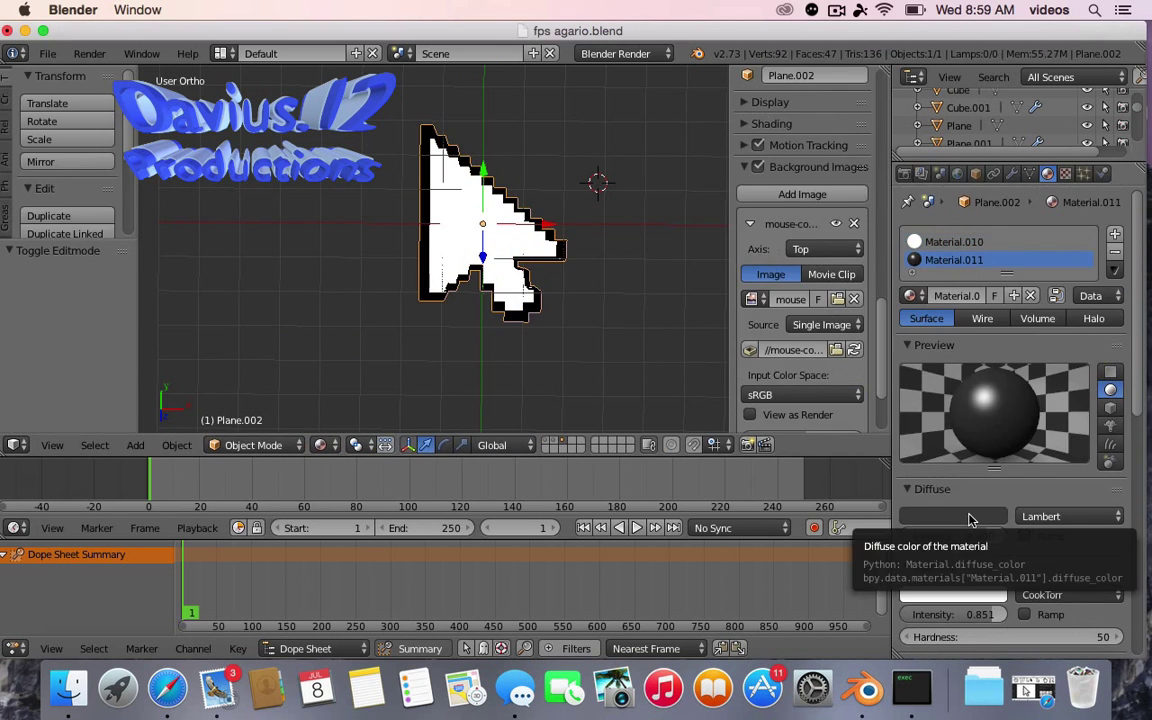
key(KP_1)
- Extrude the arrow -0.311 along Z and move it onto the scene's layer
key(e)
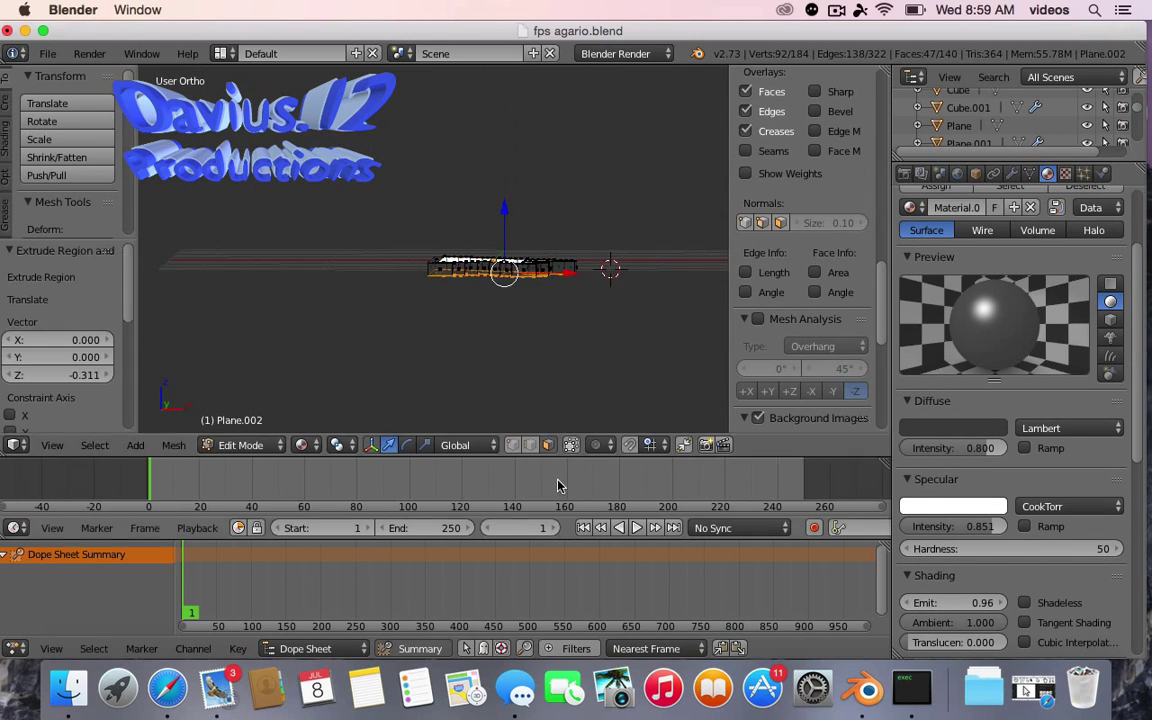
key(Tab)
middle_drag(542, 289, 576, 288)
key(m)
click(645, 380)
key(g)
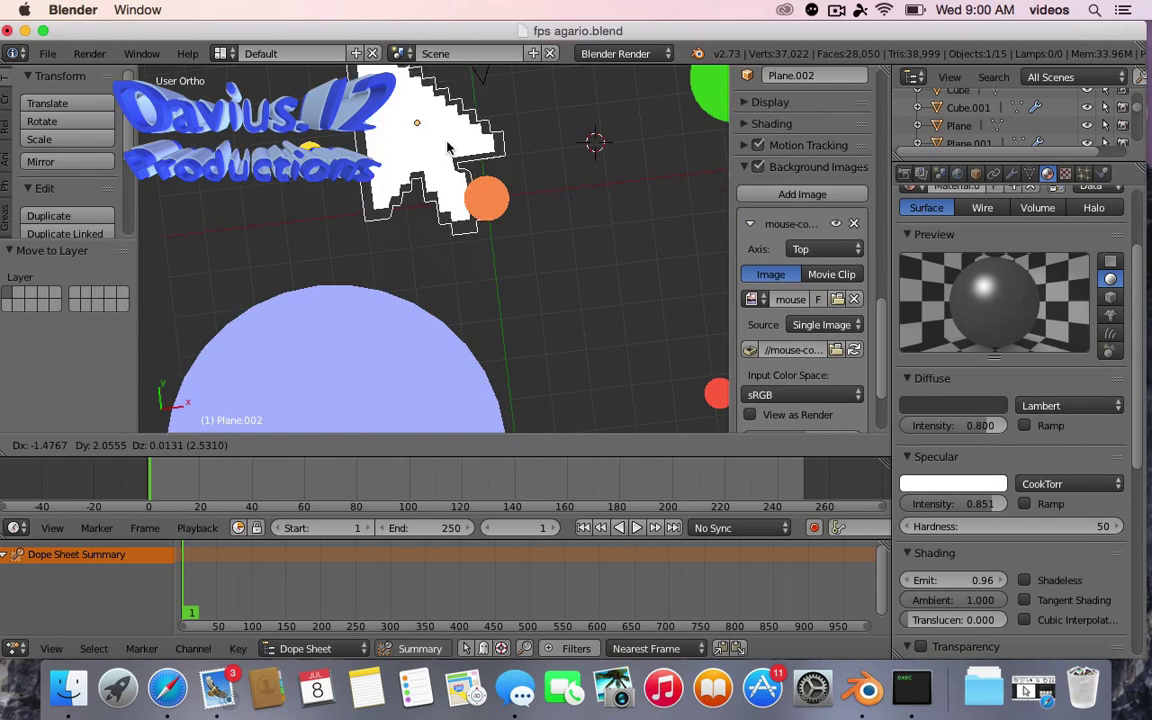
- Move the arrow into the camera shot beside the PLAY card, scaling it down and rotating around Z
click(52, 445)
click(70, 326)
click(52, 445)
click(70, 373)
key(g)
click(420, 260)
key(s)
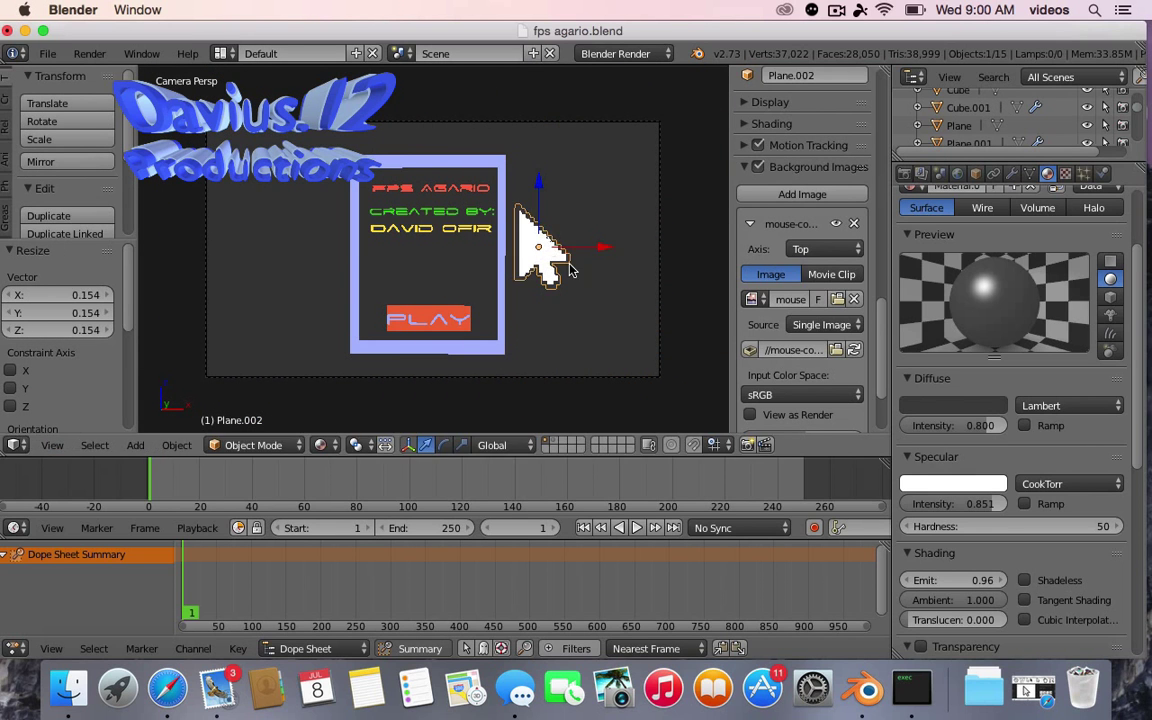
click(553, 245)
key(r)
key(z)
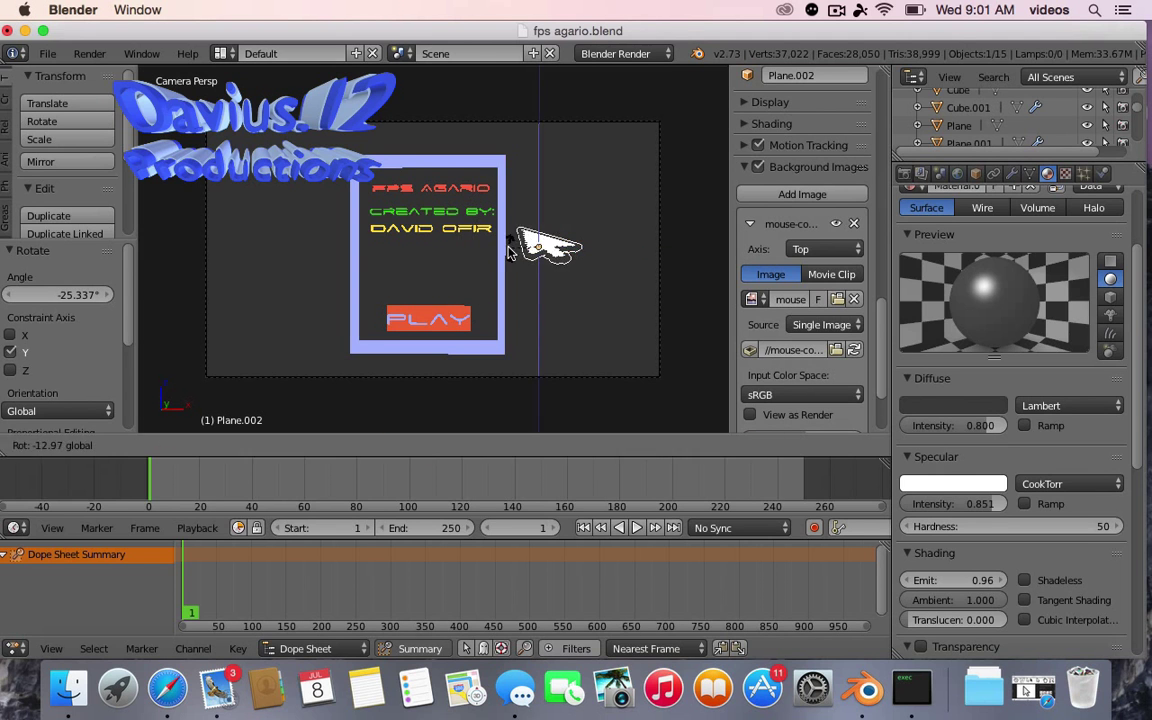
click(714, 378)
- Keyframe the arrow cursor's LocRotScale, move it to a new pose, and play it back
key(i)
click(640, 431)
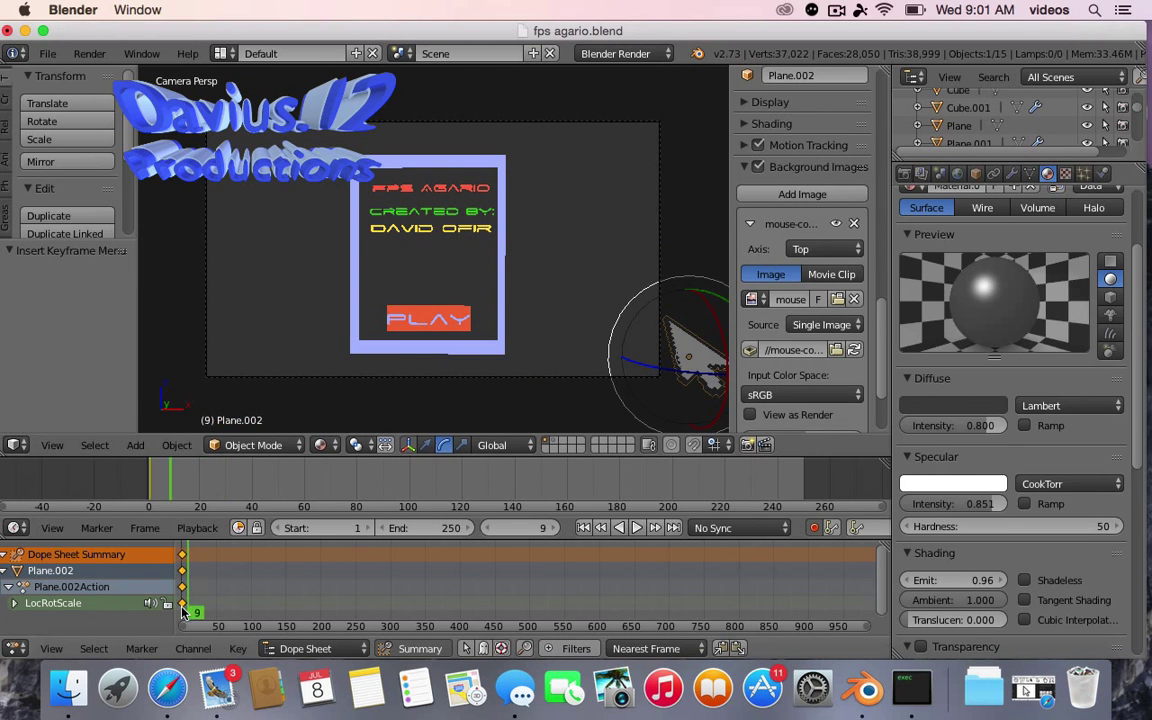
key(g)
click(463, 345)
click(636, 527)
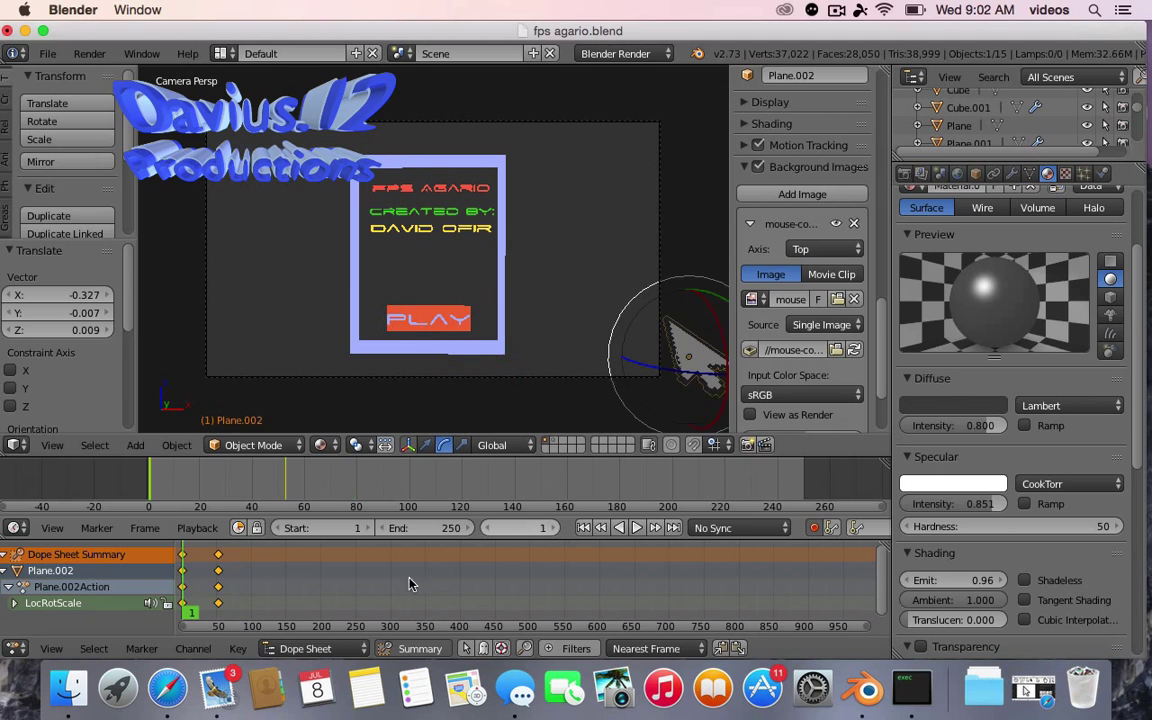
click(585, 527)
- Shrink the arrow and key it at a new position at frame 43
key(s)
click(455, 350)
click(213, 614)
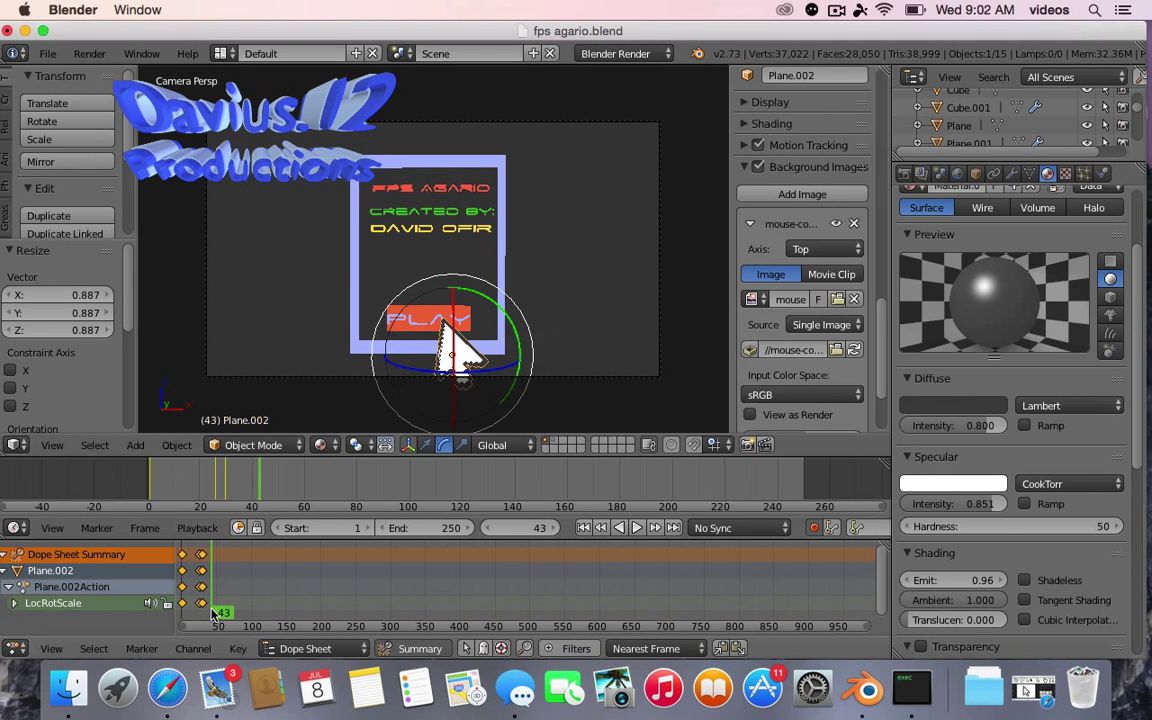
key(Return)
key(g)
key(Return)
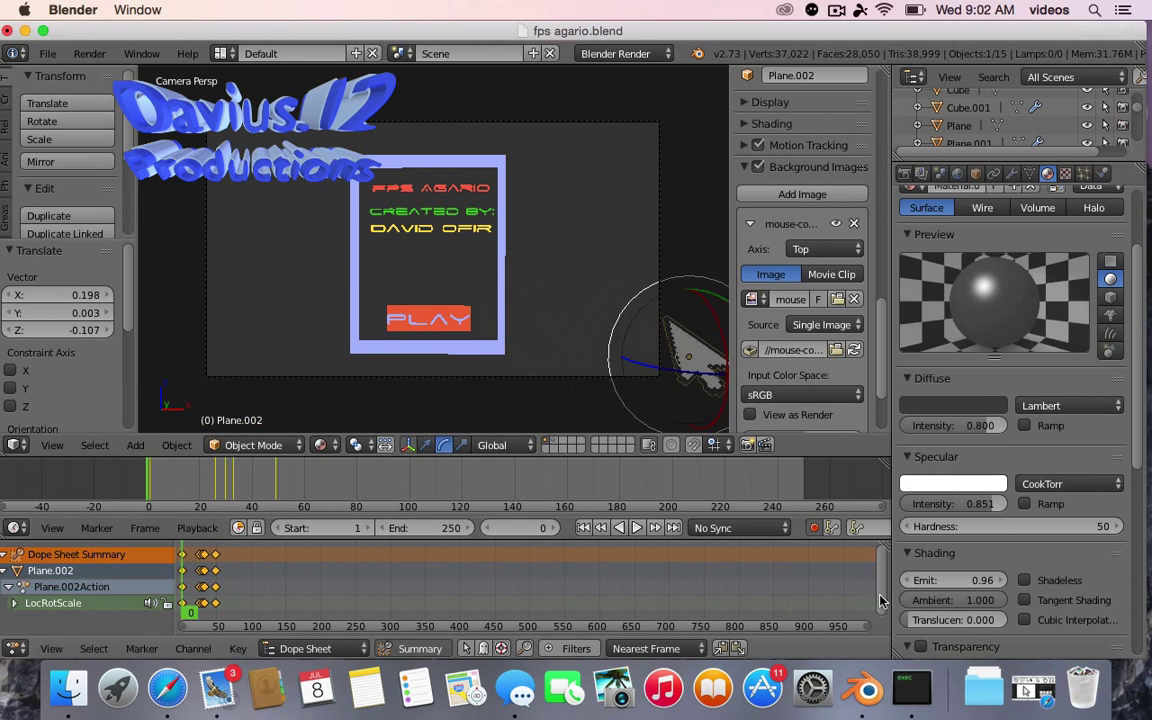
- Undo the arrow keyframes and earlier scene edits with repeated Ctrl+Z
key(ctrl+z)
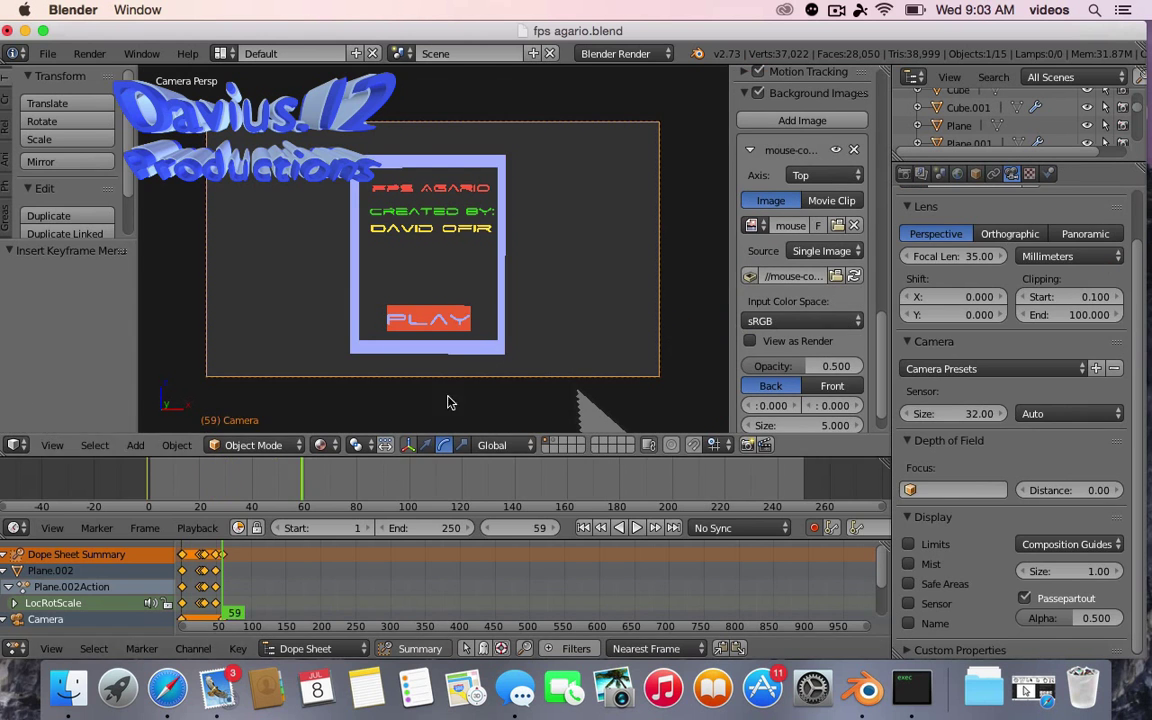
key(ctrl+z)
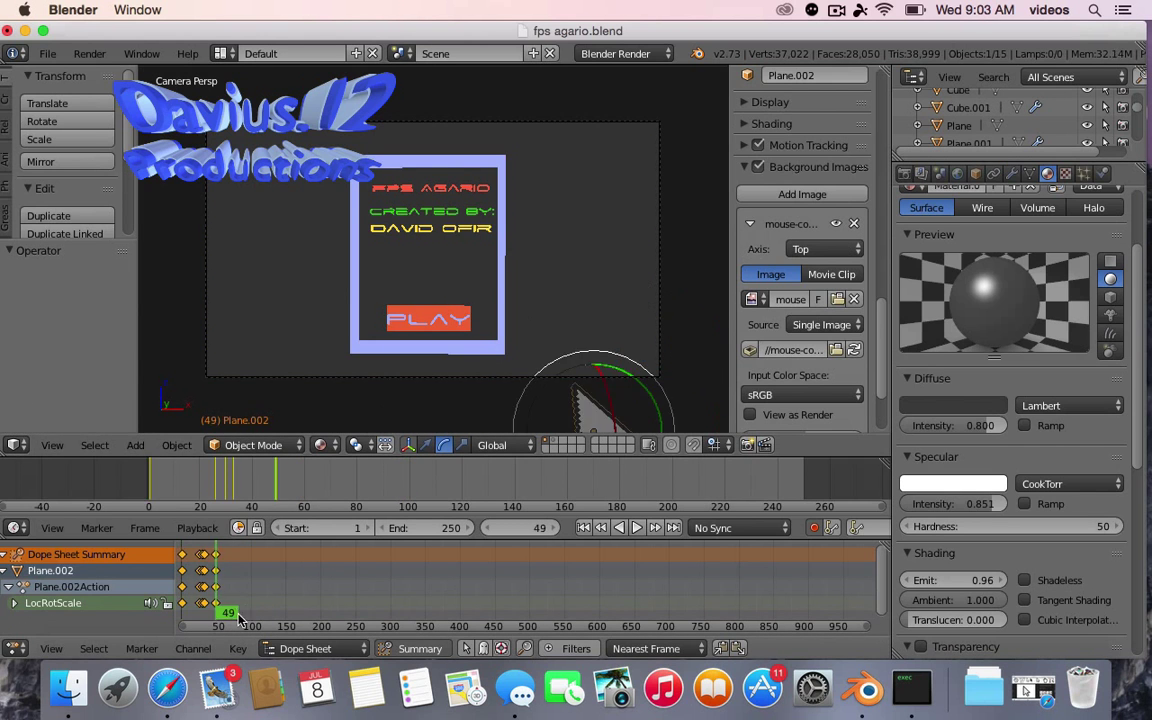
key(ctrl+z)
key(KP_0)
key(ctrl+z)
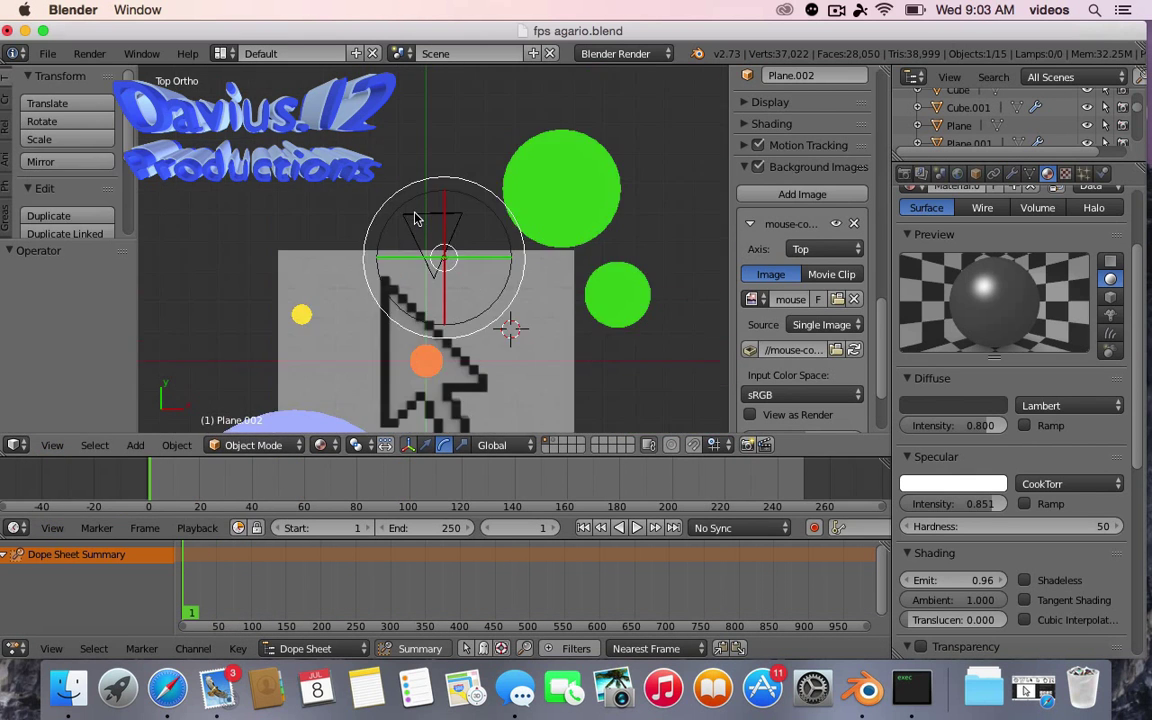
key(ctrl+z)
key(ctrl+z)
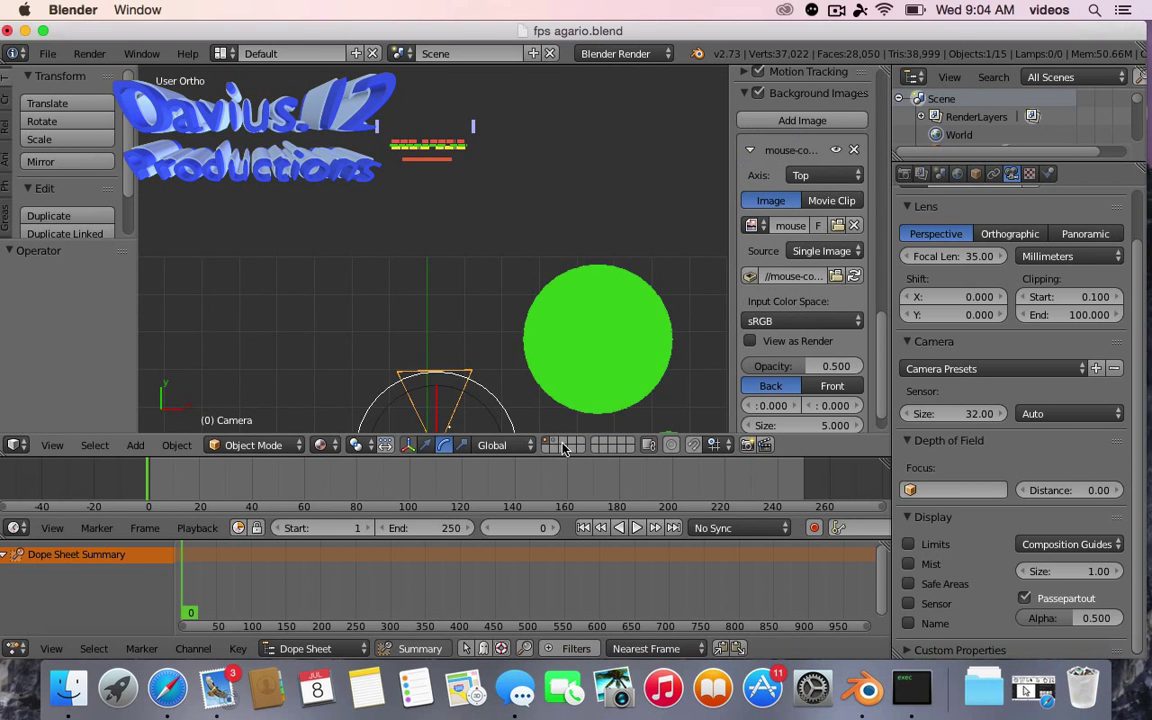
key(ctrl+z)
key(ctrl+z)
key(ctrl+z)
key(ctrl+z)
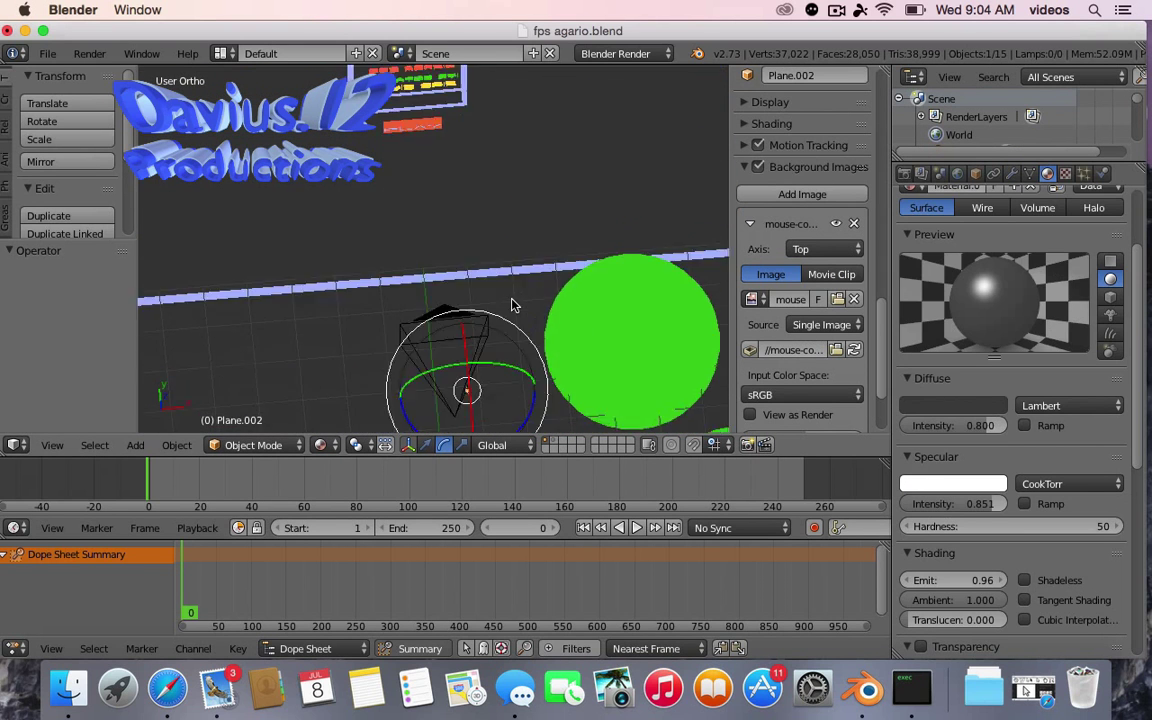
key(ctrl+z)
key(ctrl+z)
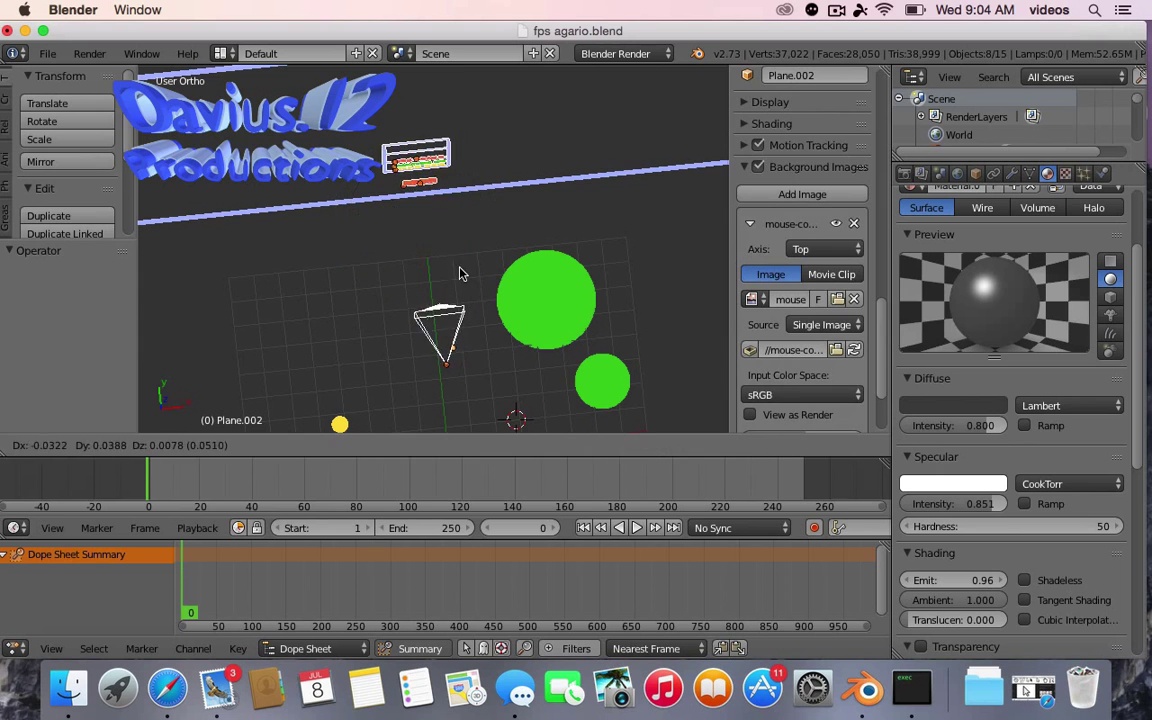
key(Escape)
key(ctrl+z)
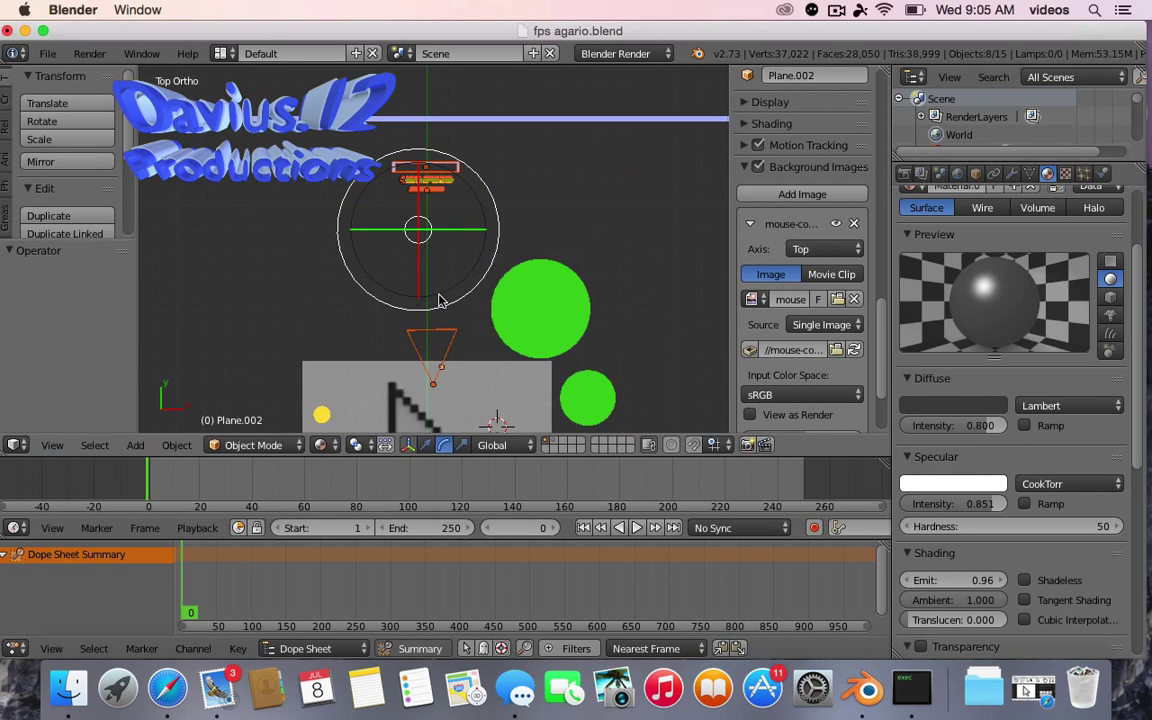
key(ctrl+z)
key(Escape)
- Push the cells far back behind the menu card and keyframe their positions
key(KP_0)
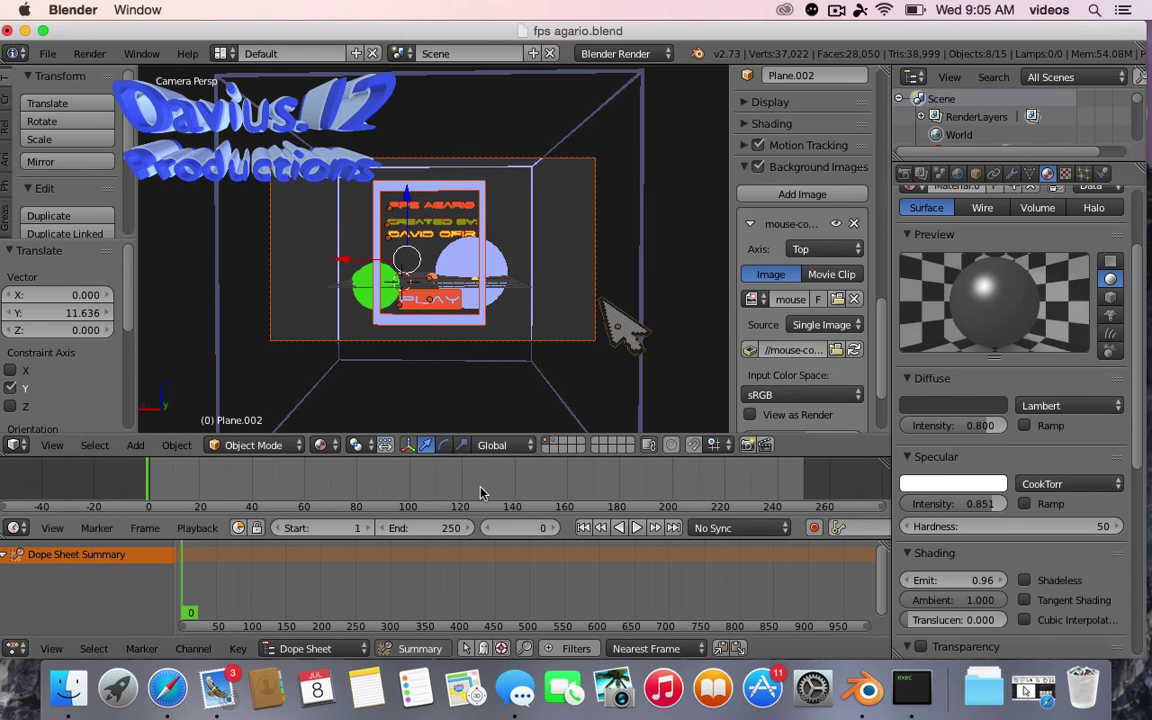
drag(60, 313, 119, 385)
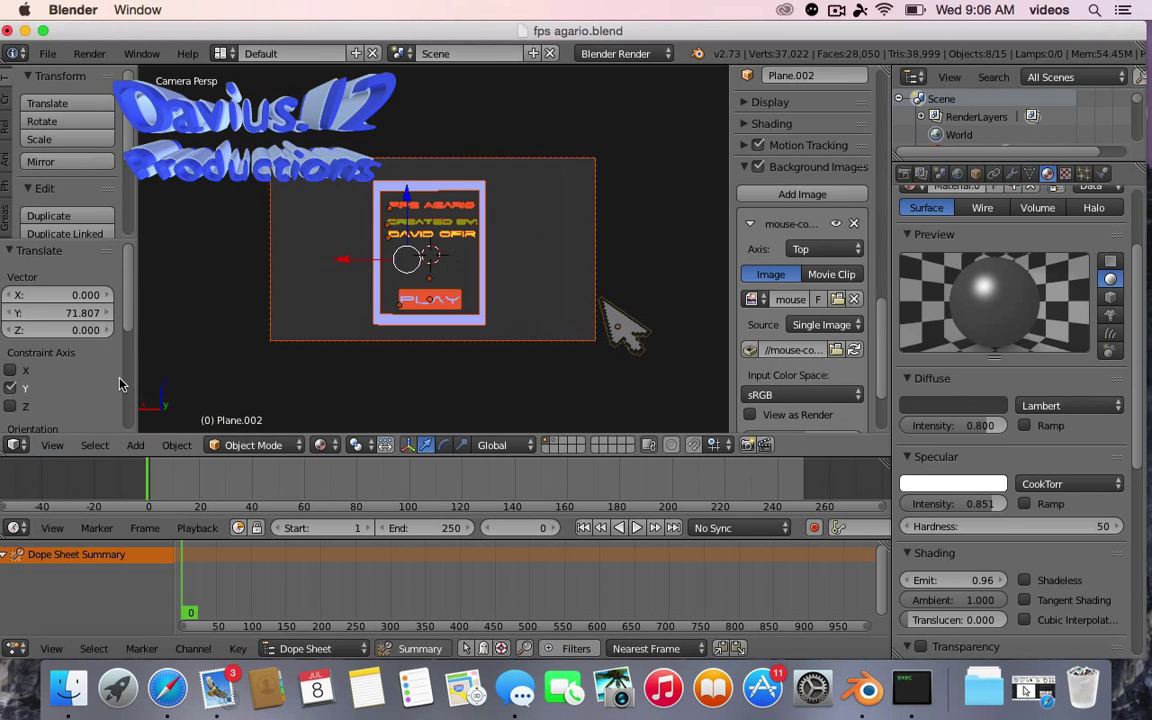
key(i)
- Select the arrow and key it gliding onto the PLAY button at a later frame
right_click(648, 345)
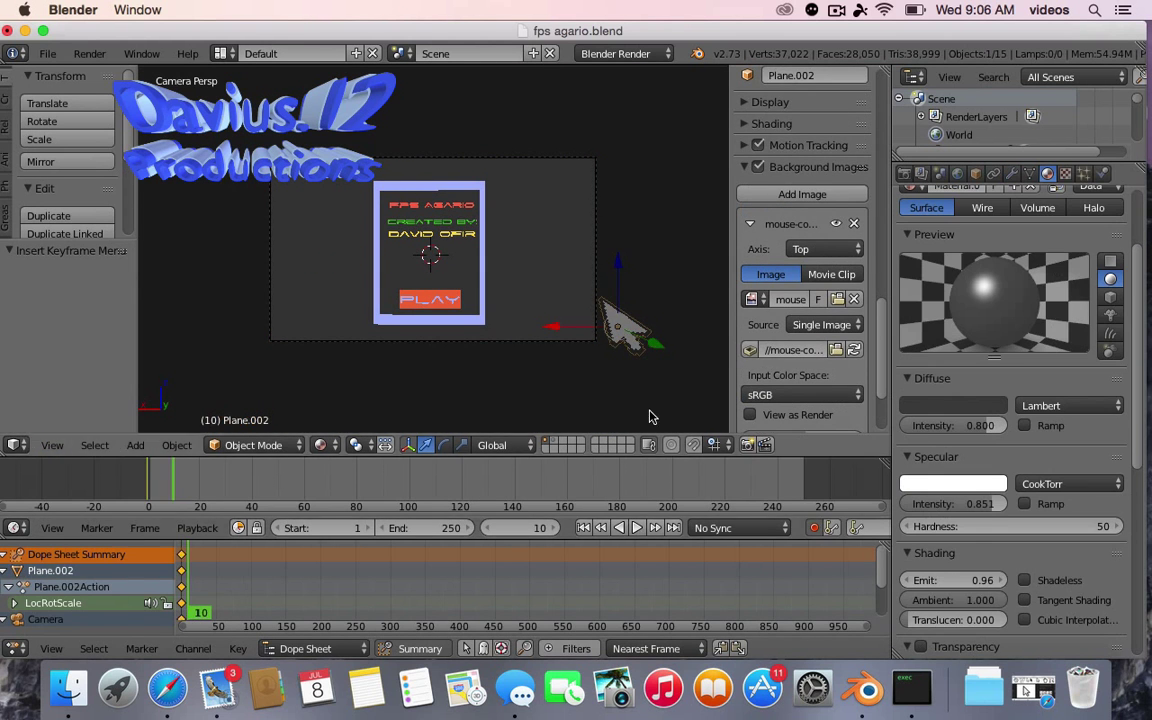
key(Right)
key(Right)
key(Right)
key(g)
click(480, 310)
key(s)
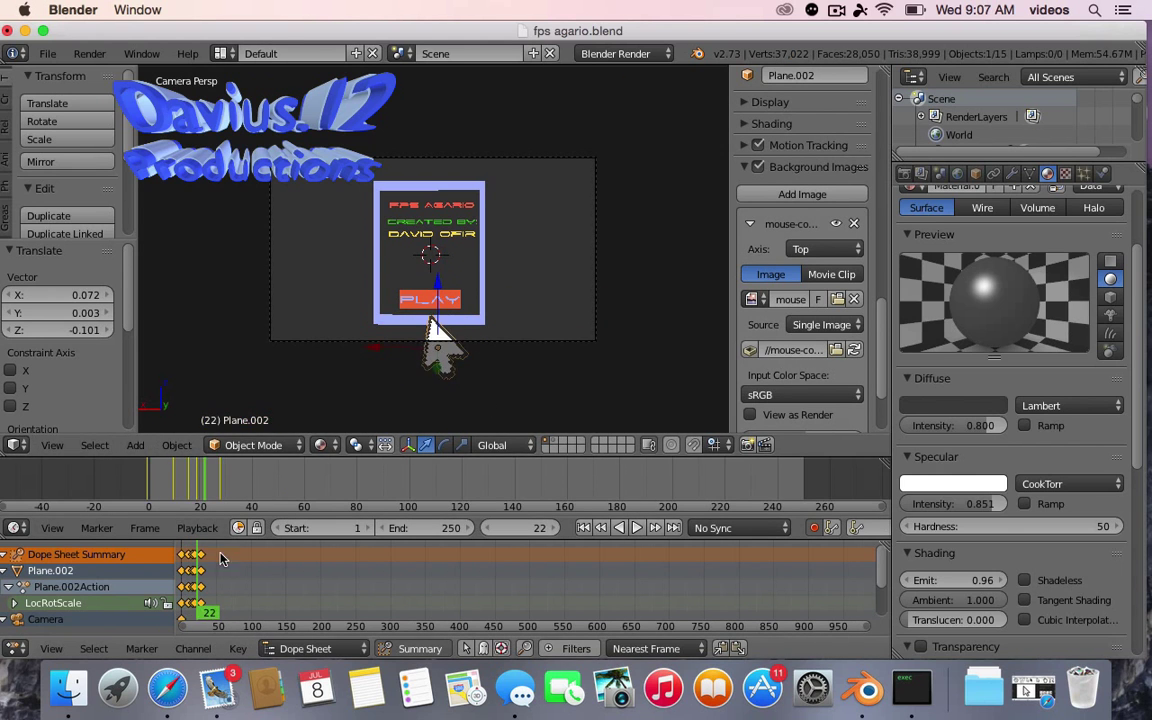
click(632, 527)
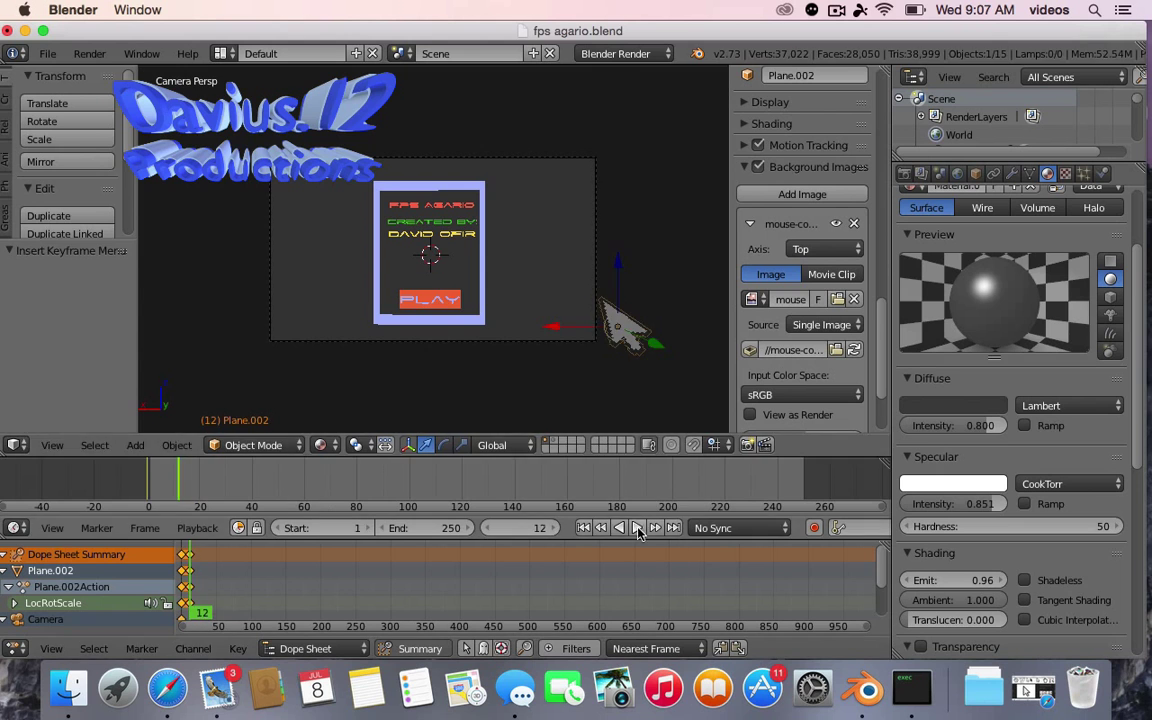
- Key the arrow on PLAY shrunk to 0.855 at a later frame for the click
key(g)
click(456, 411)
key(s)
click(482, 330)
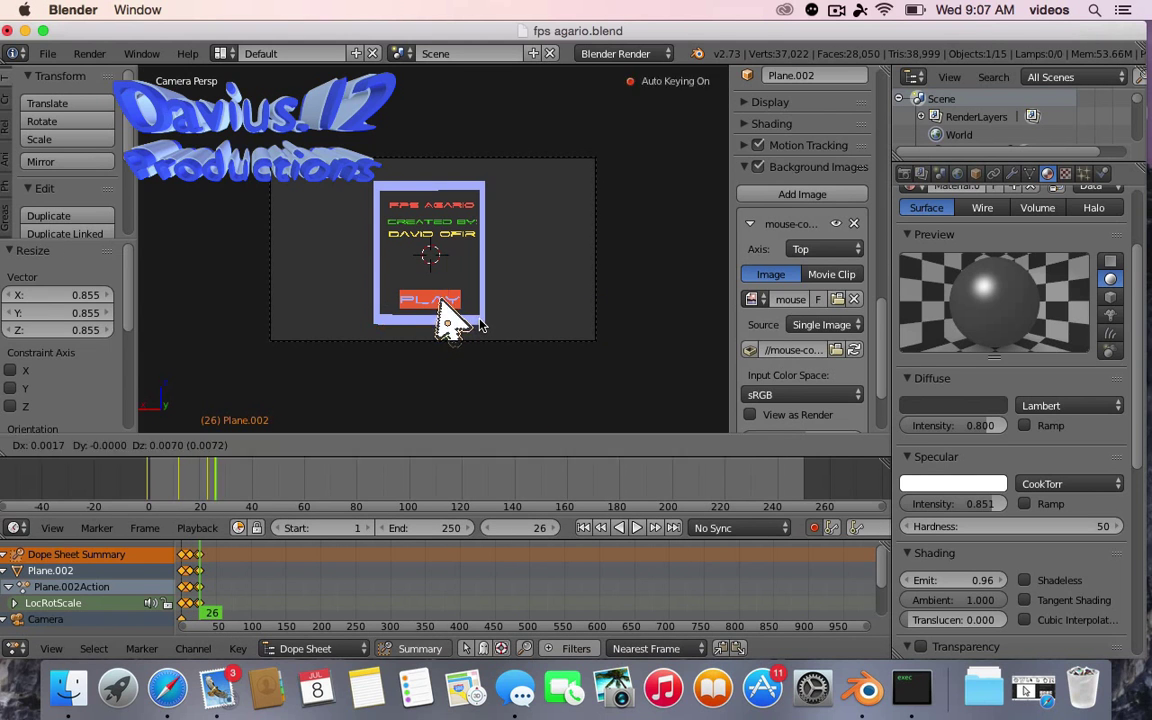
key(ctrl+z)
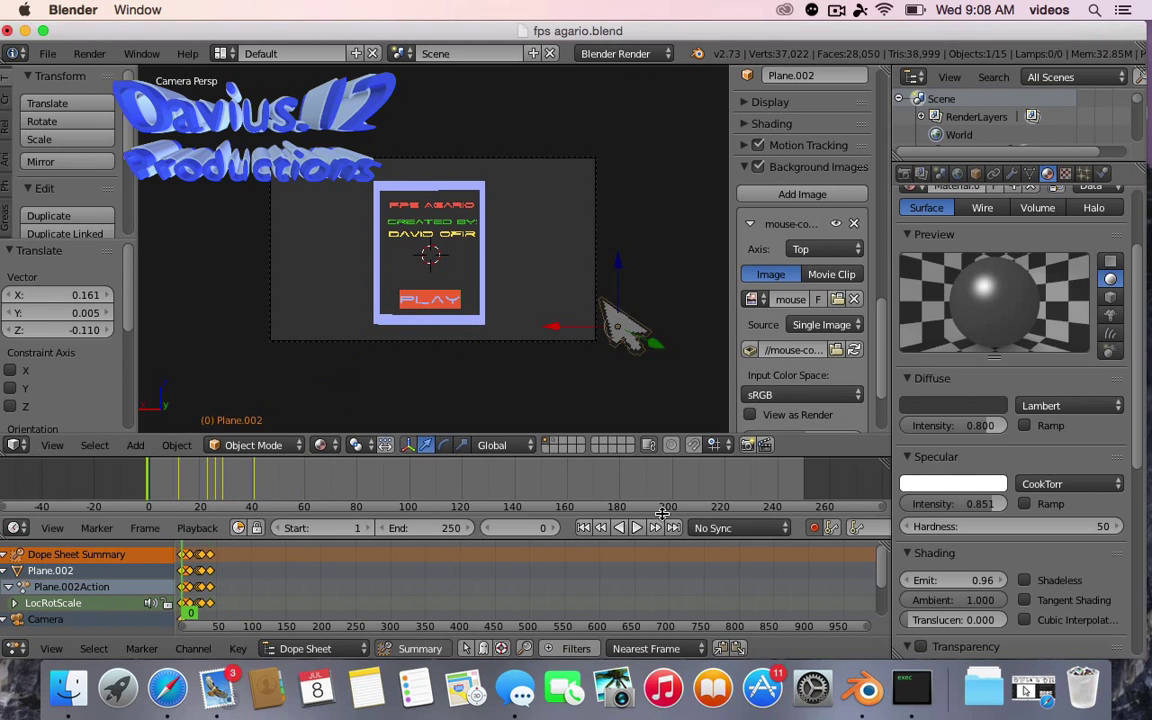
- Keyframe the camera's LocRotScale and dolly it forward toward the field of cells
key(ctrl+z)
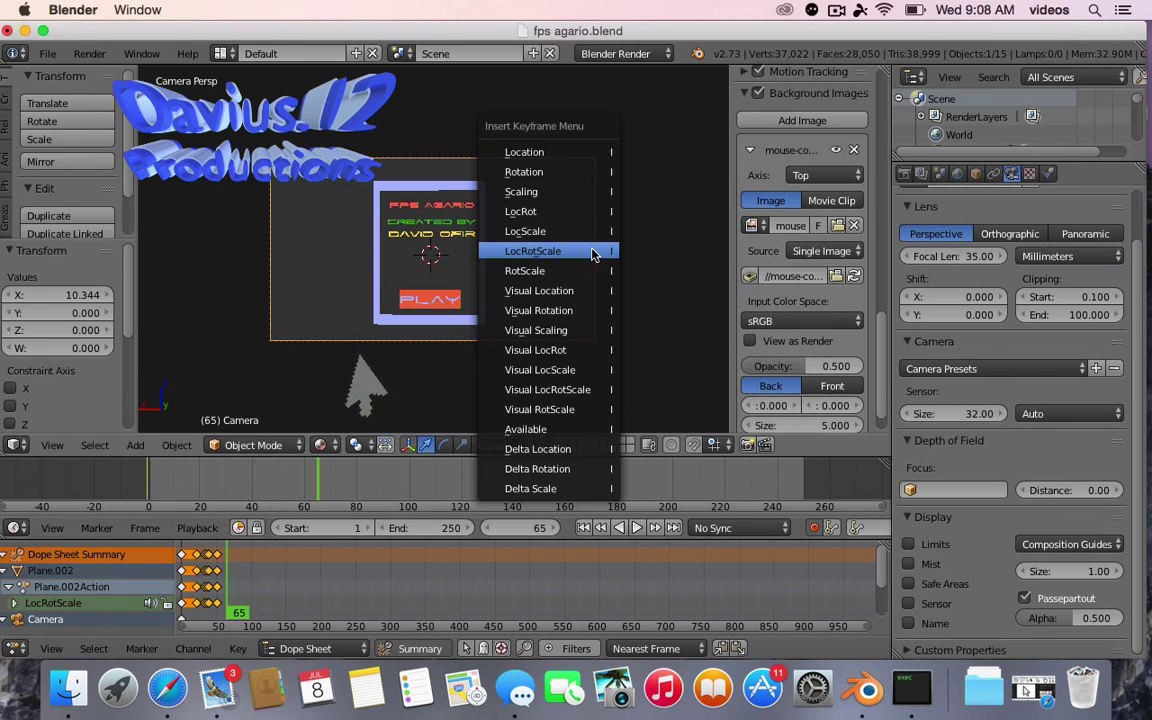
click(228, 612)
scroll(800, 250, up, 10)
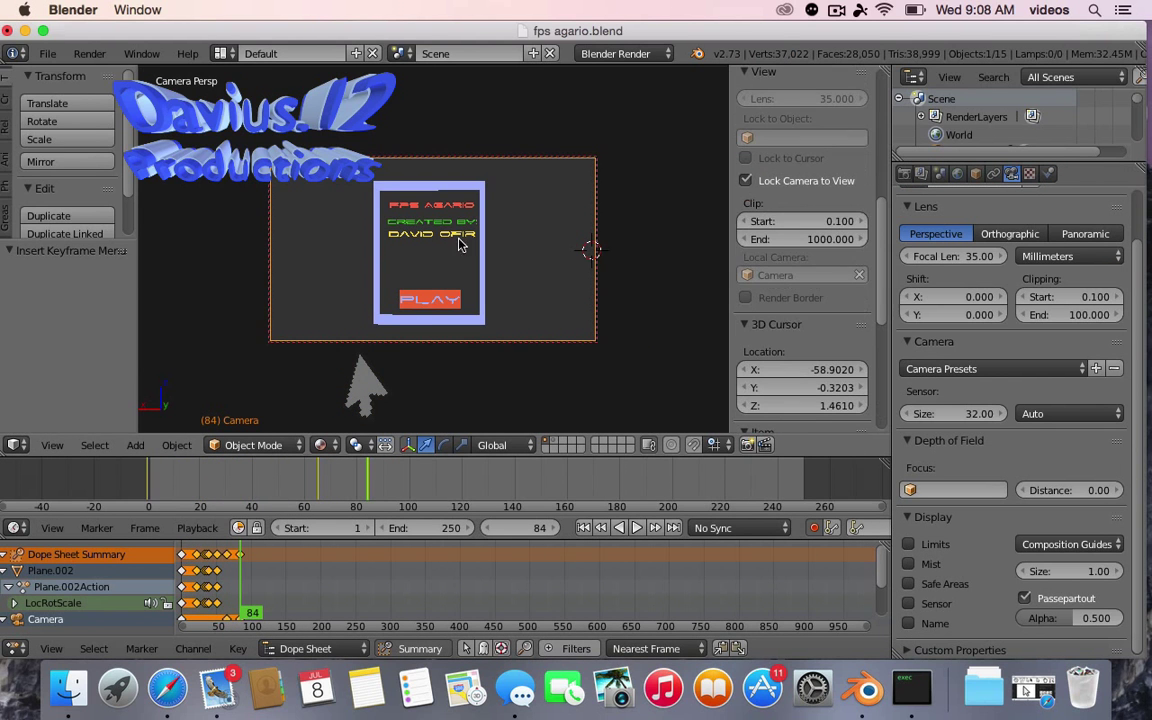
scroll(453, 244, up, 5)
scroll(450, 238, up, 3)
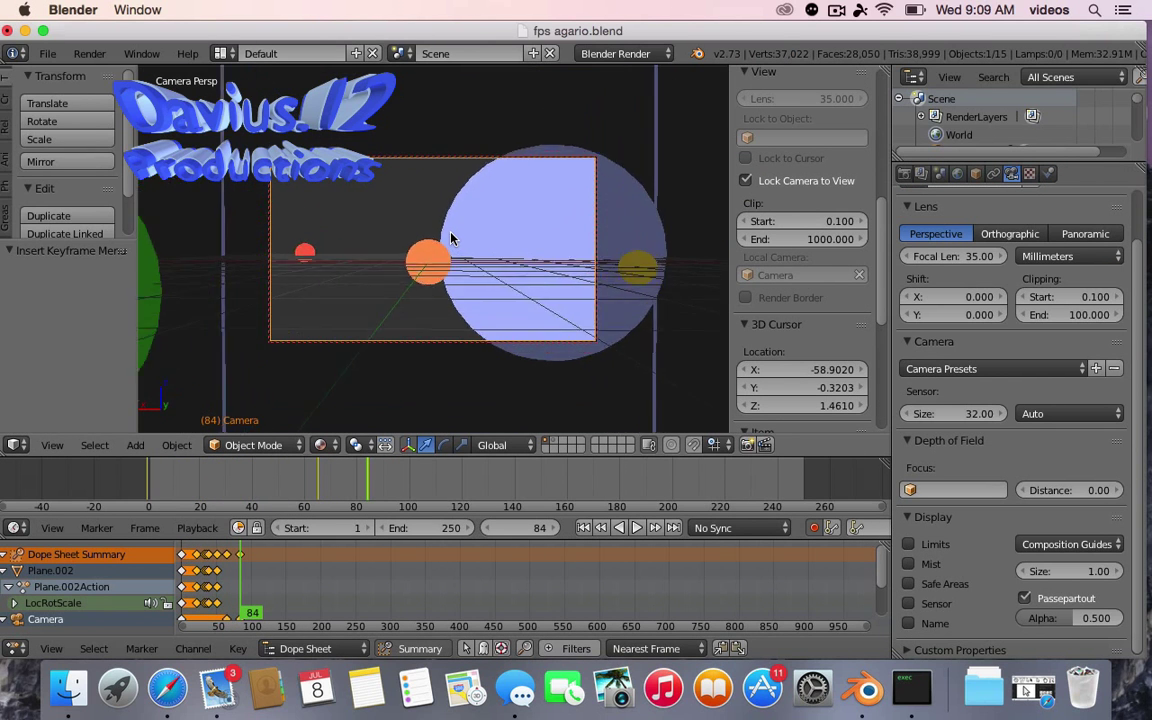
- Slide the camera's last keyframe later in the timeline and play the flythrough
drag(252, 612, 255, 612)
key(g)
click(287, 611)
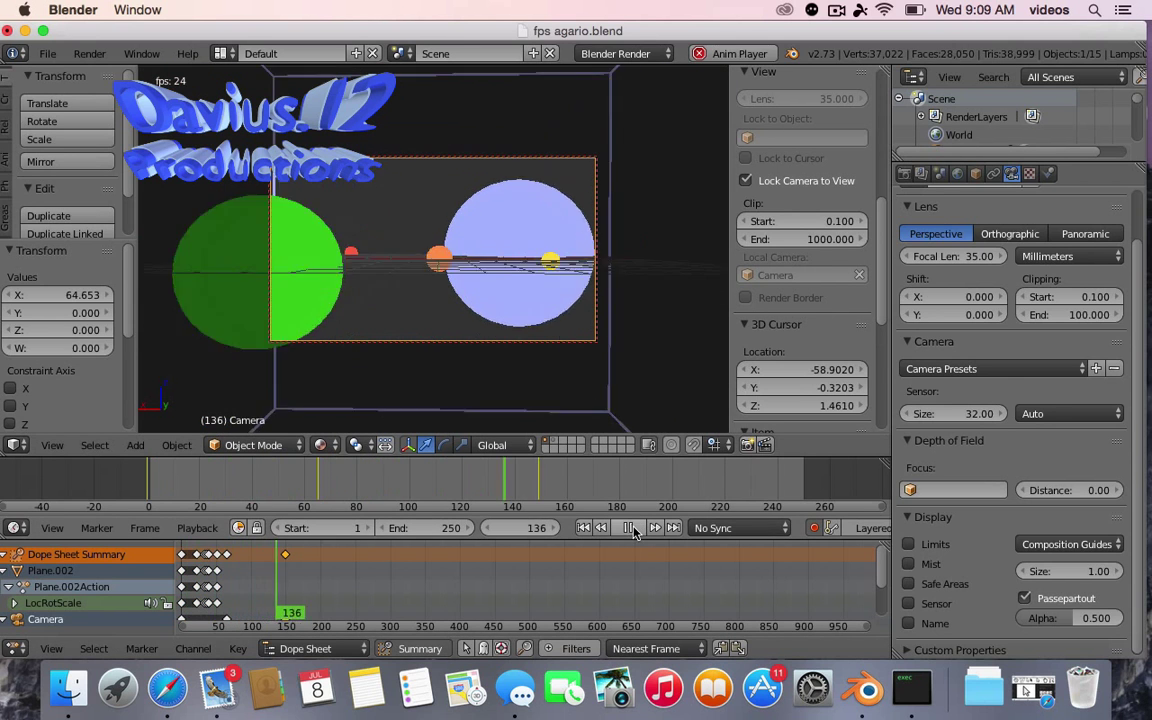
key(Escape)
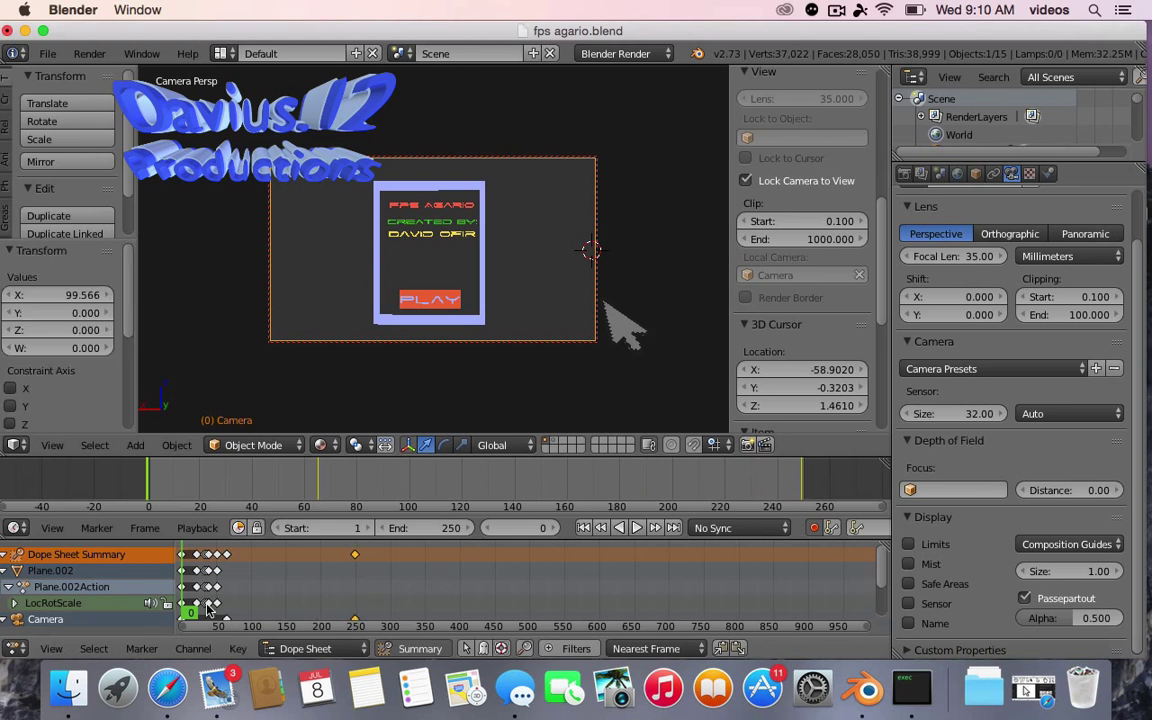
- Set the animation end frame to 400, jump near the end, and view the scene from the top
key(Escape)
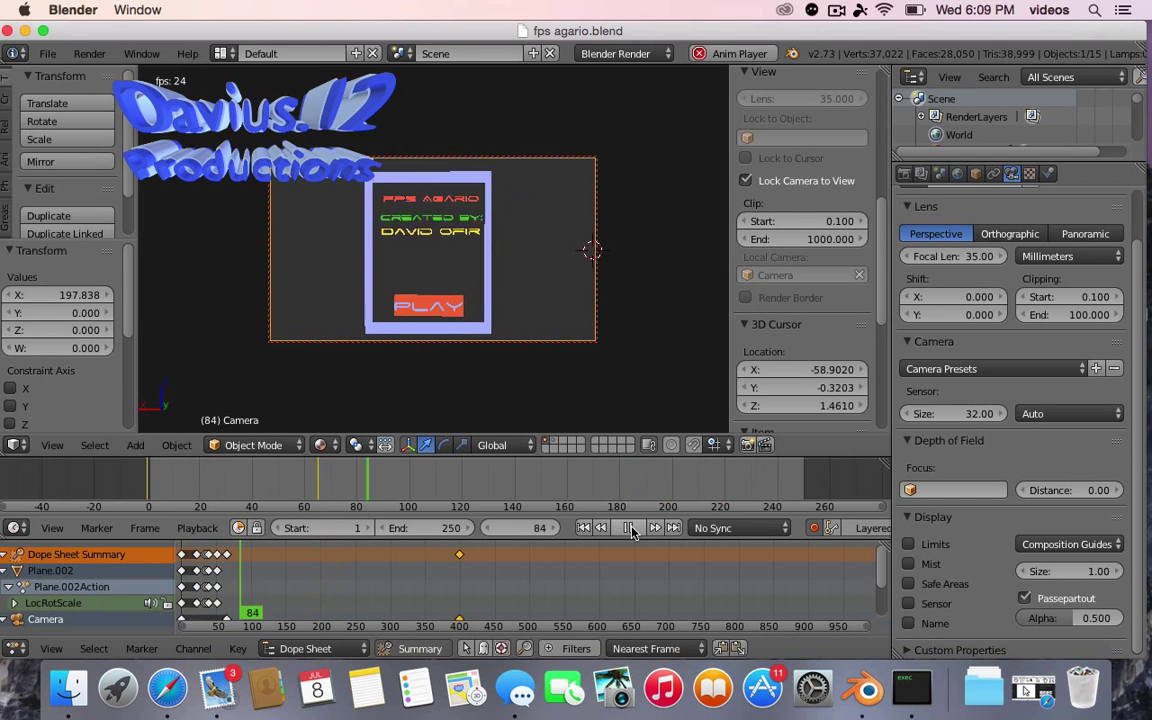
text(400)
key(Return)
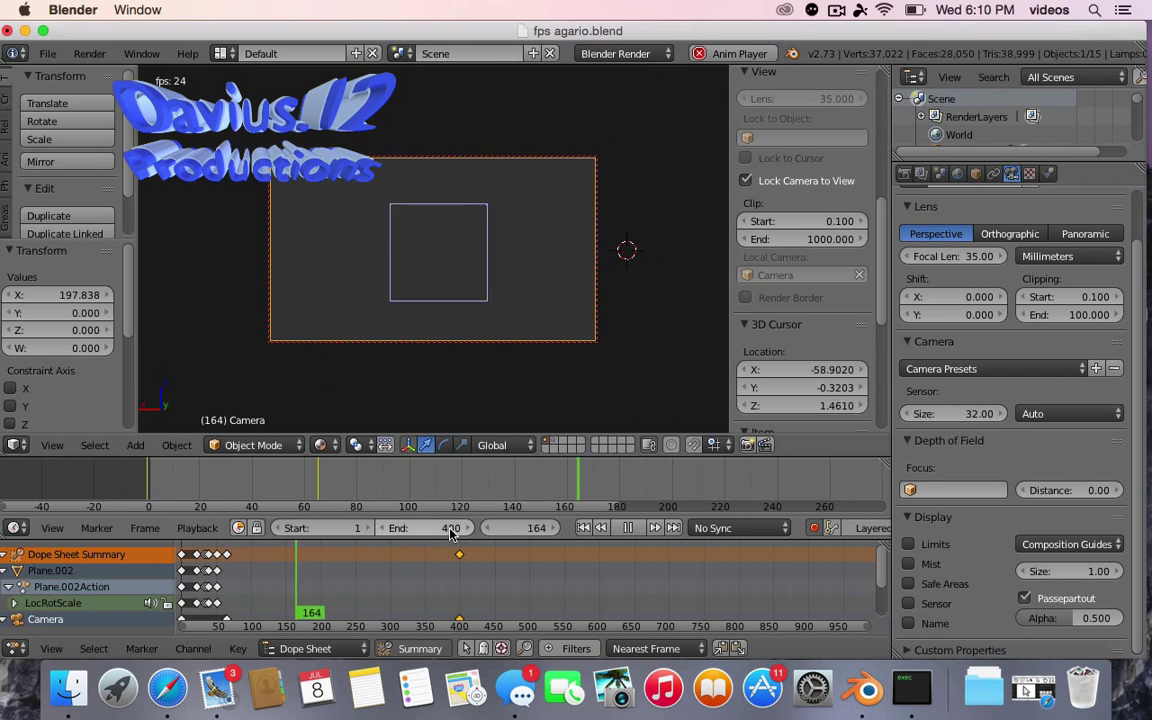
click(468, 612)
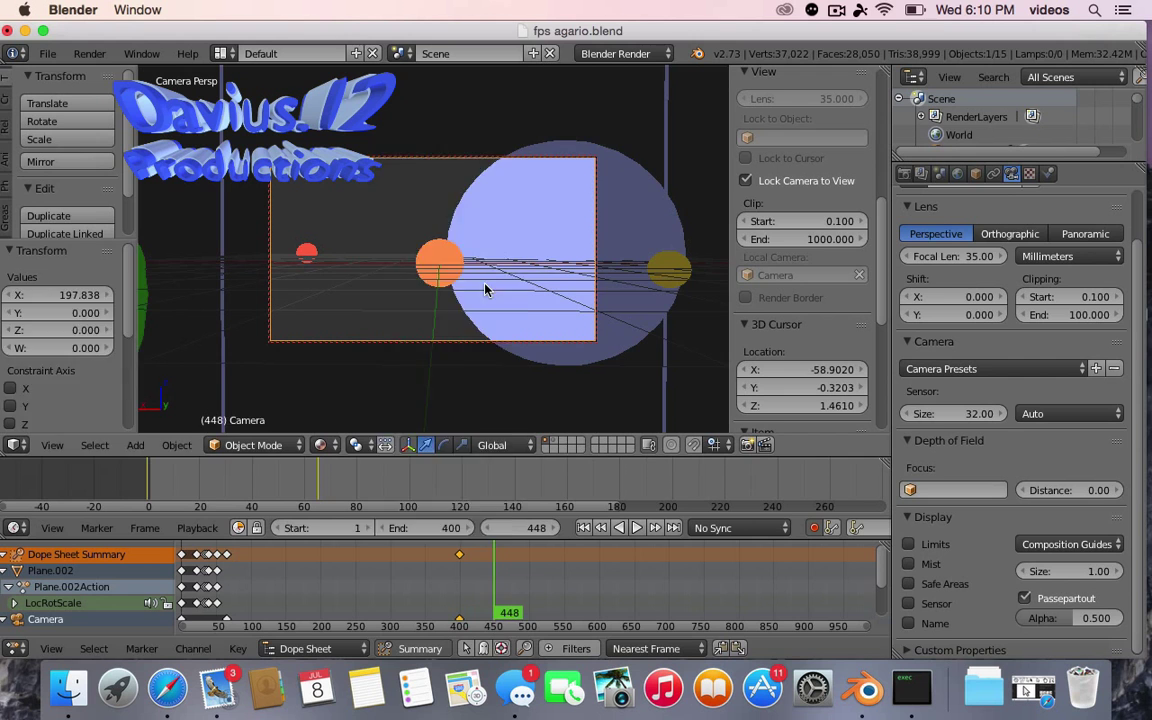
click(52, 445)
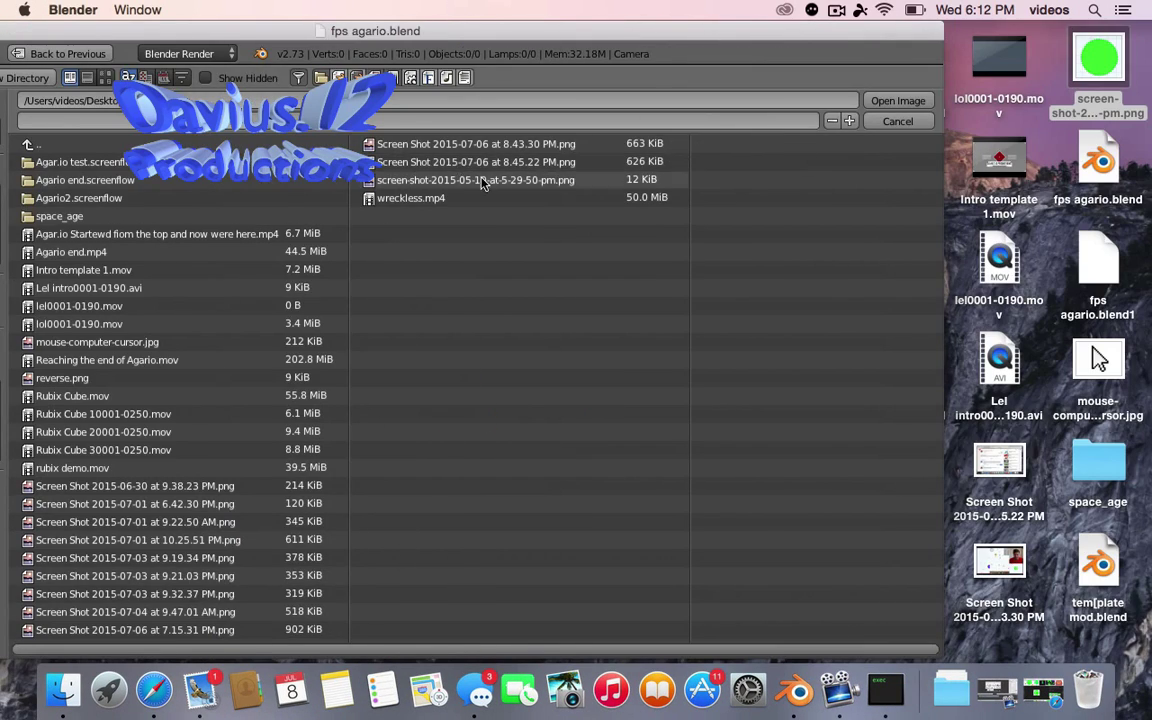
- Load the Desktop screenshot as the background reference image
double_click(481, 183)
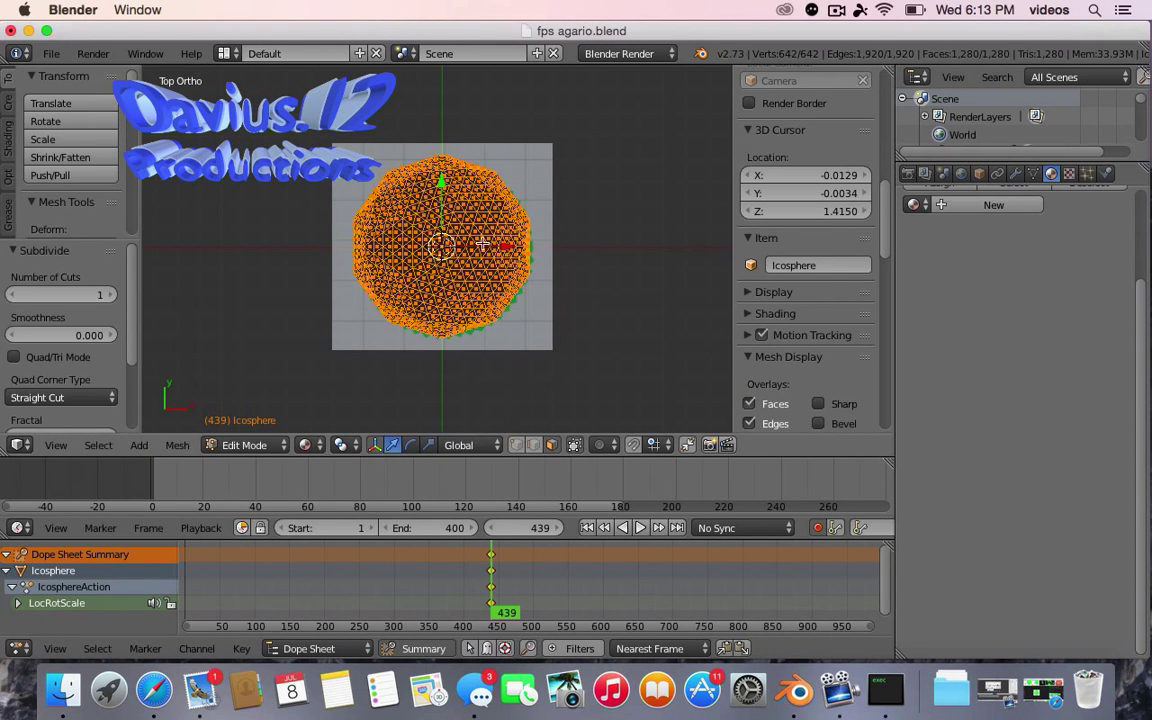
- Extrude and scale up the icosphere's random faces into virus spikes
key(e)
key(s)
click(536, 228)
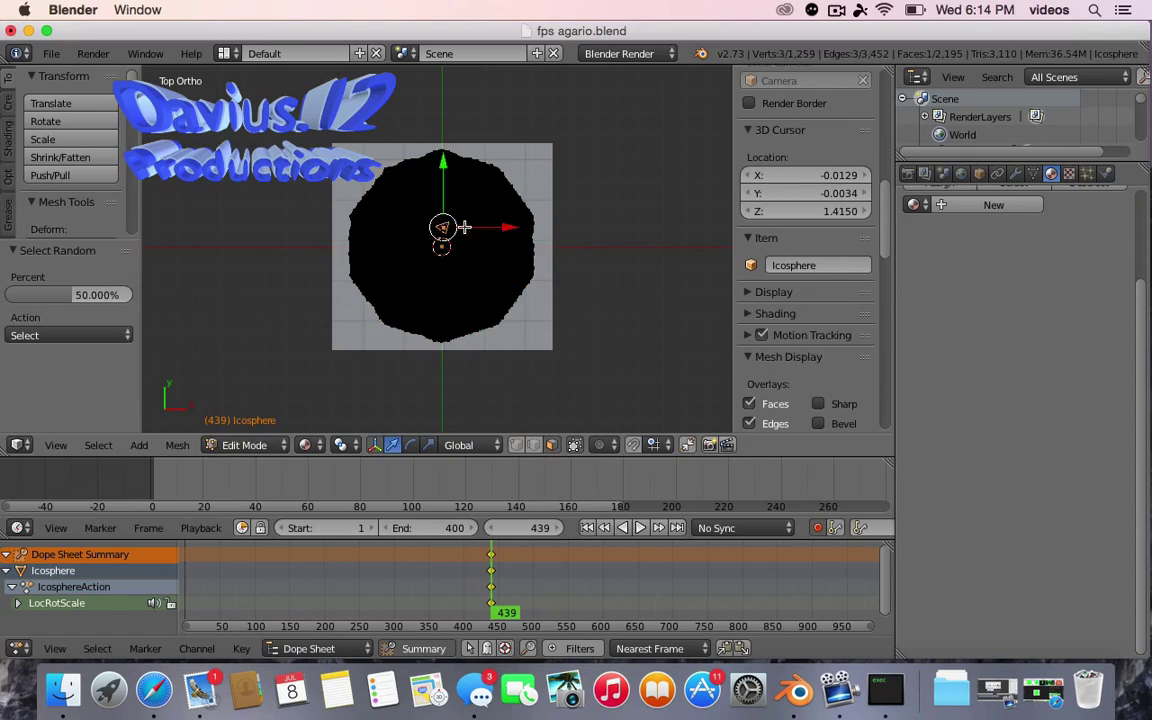
key(s)
click(512, 270)
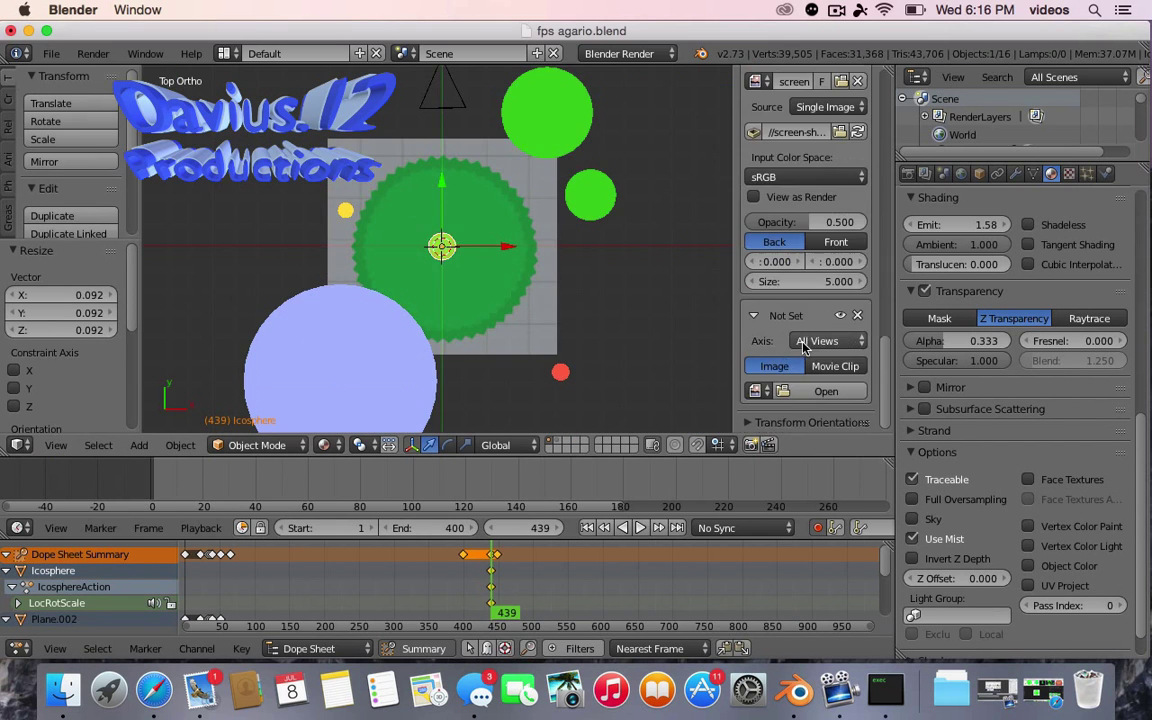
- Lower a virus copy in front view, then check the field of cells through the camera
key(KP_1)
click(448, 202)
key(KP_7)
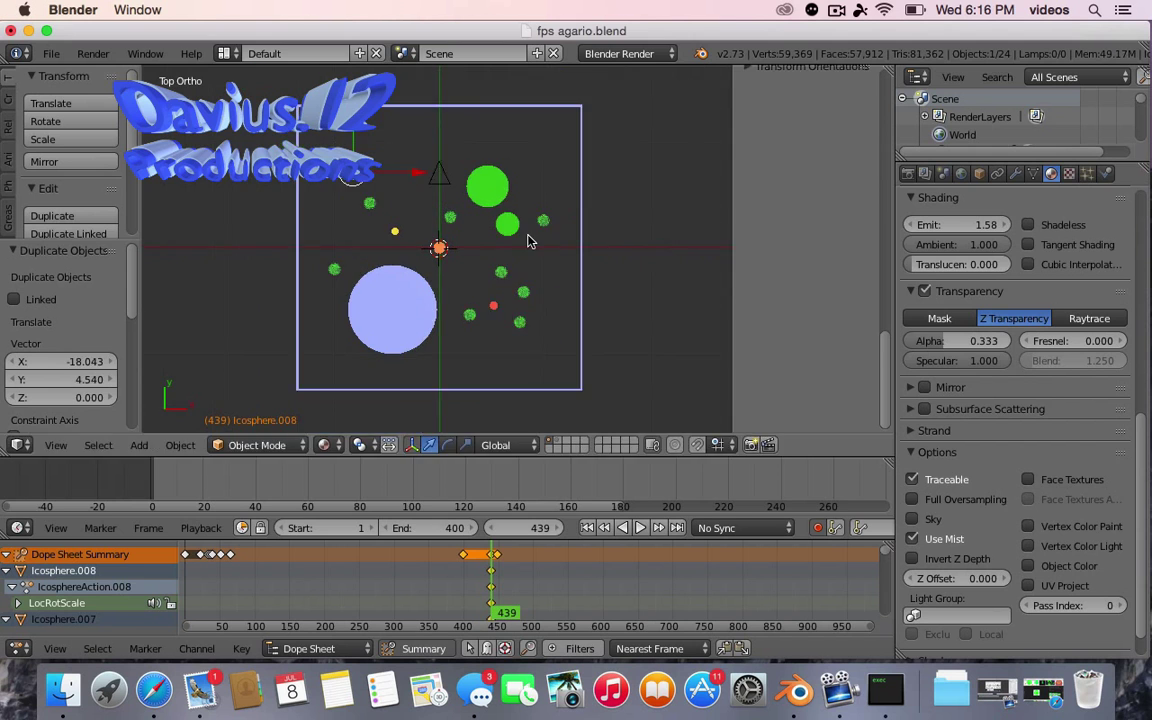
key(KP_0)
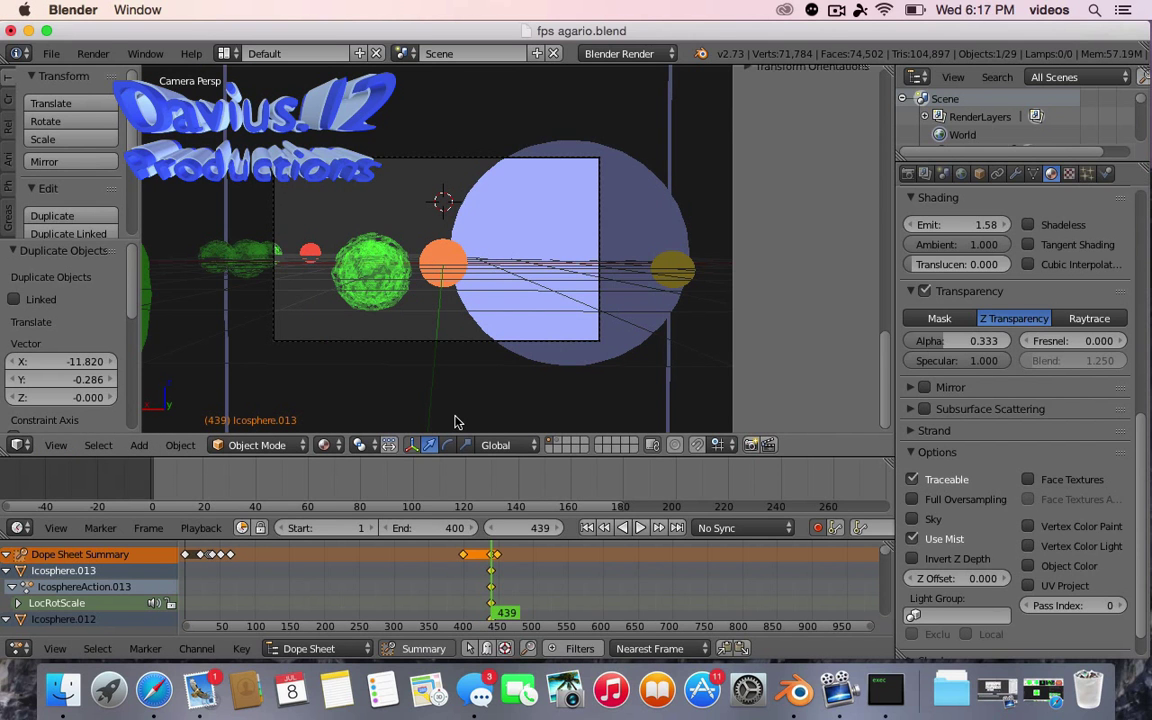
key(shift+Left)
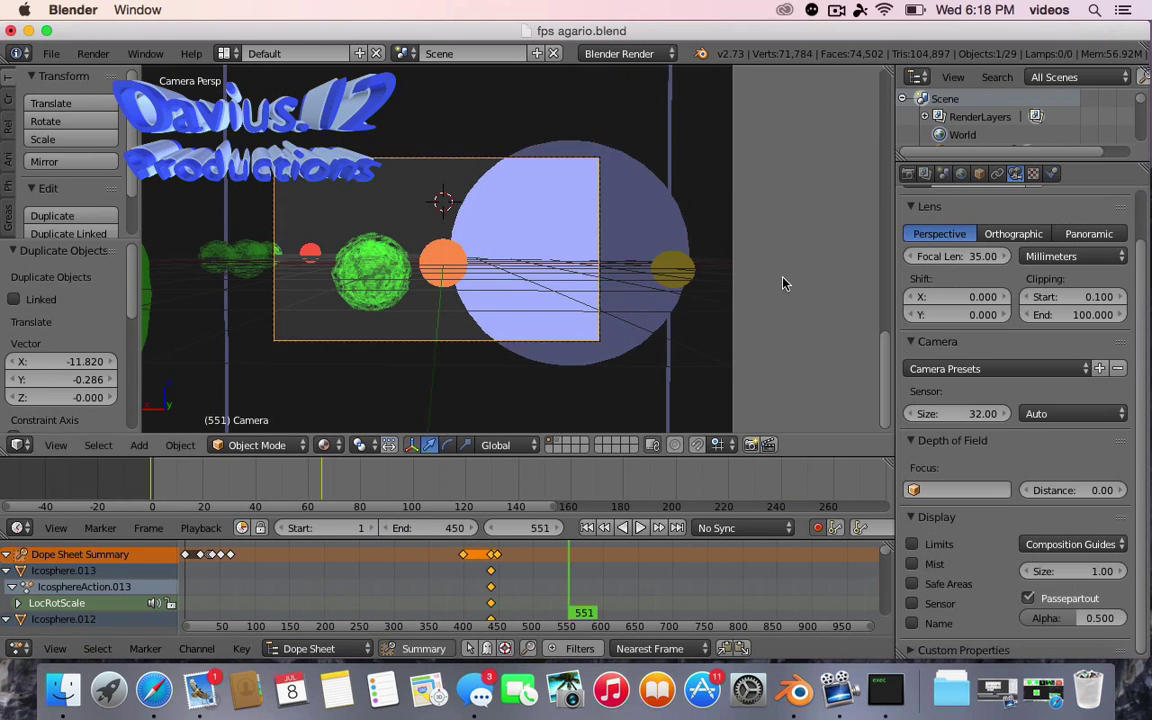
- Lock the camera to the view and move it closer to the orange cell
click(784, 284)
middle_drag(690, 285, 430, 285)
right_click(430, 285)
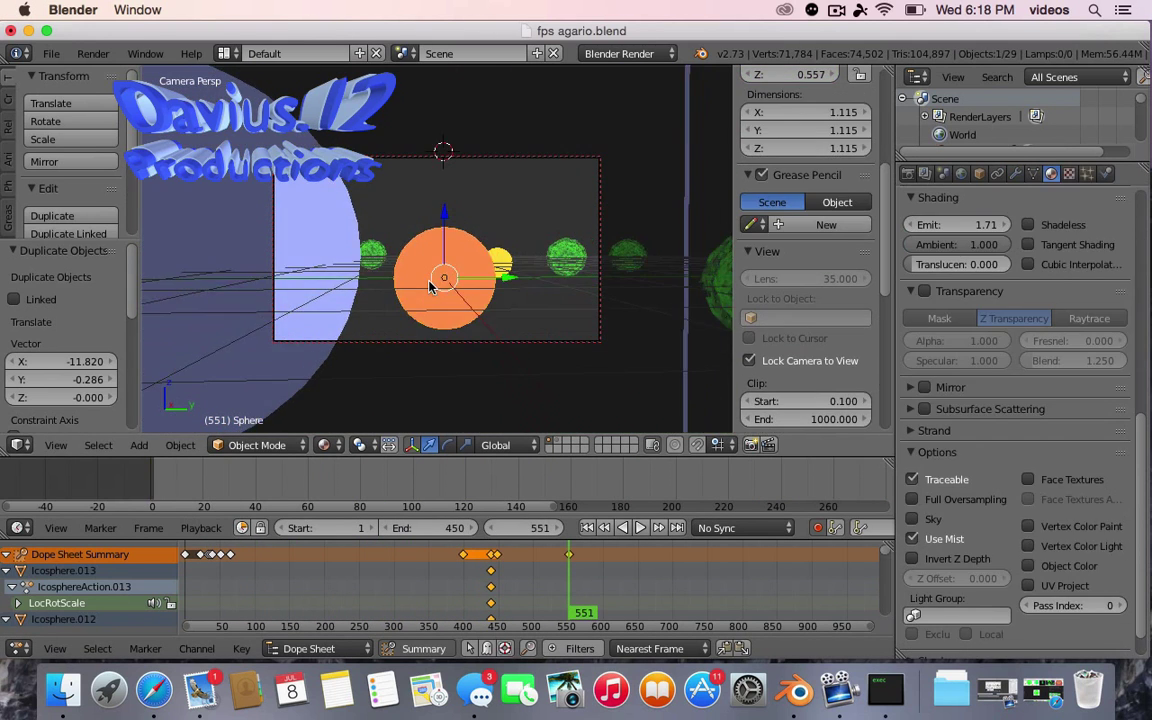
click(641, 528)
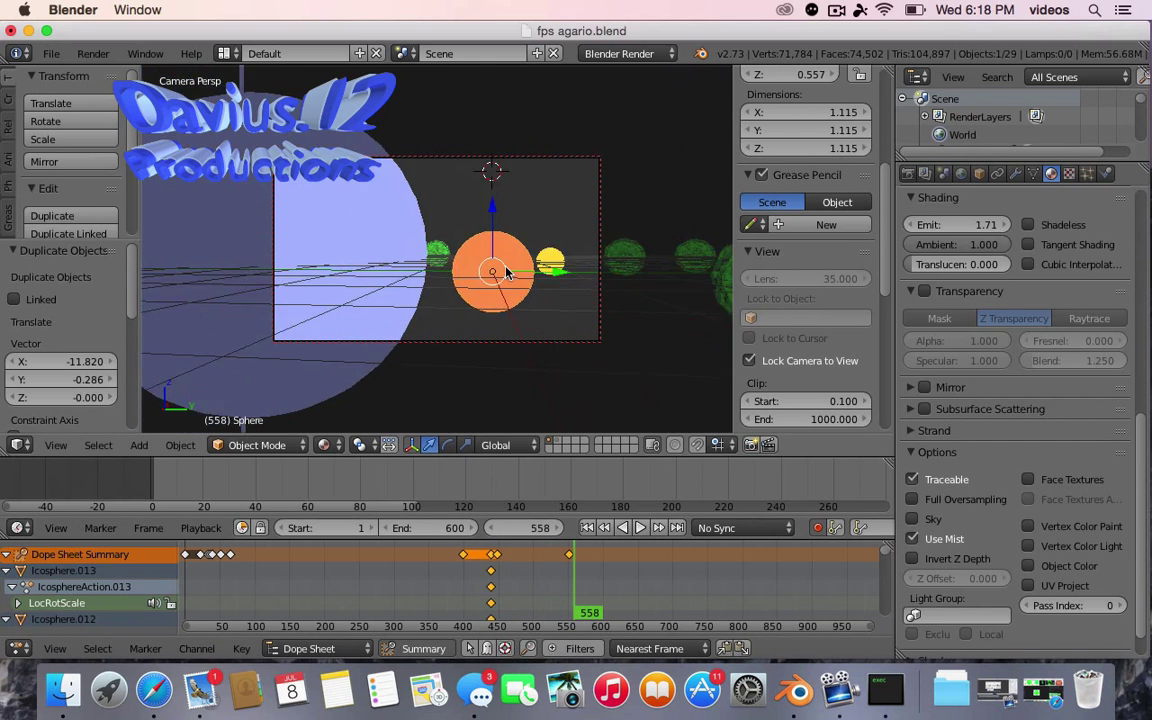
key(i)
key(Escape)
- Insert flythrough keyframes around frames 547-552, delete a stray one, and preview the motion
click(576, 620)
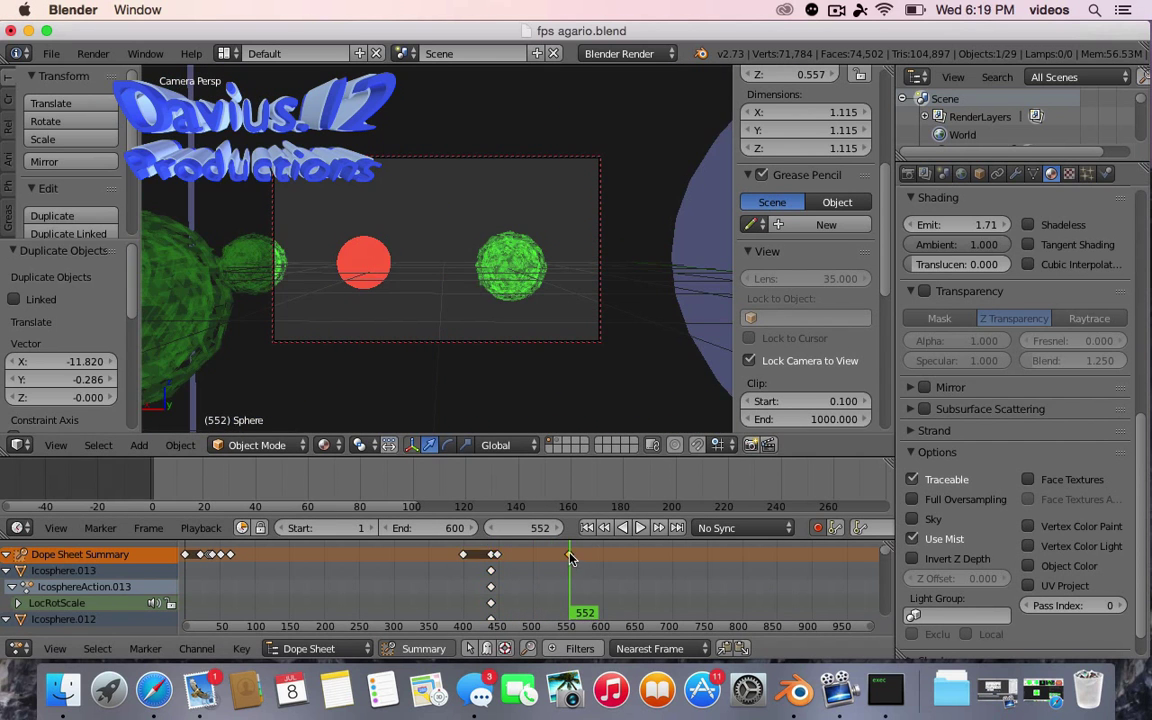
key(i)
click(565, 607)
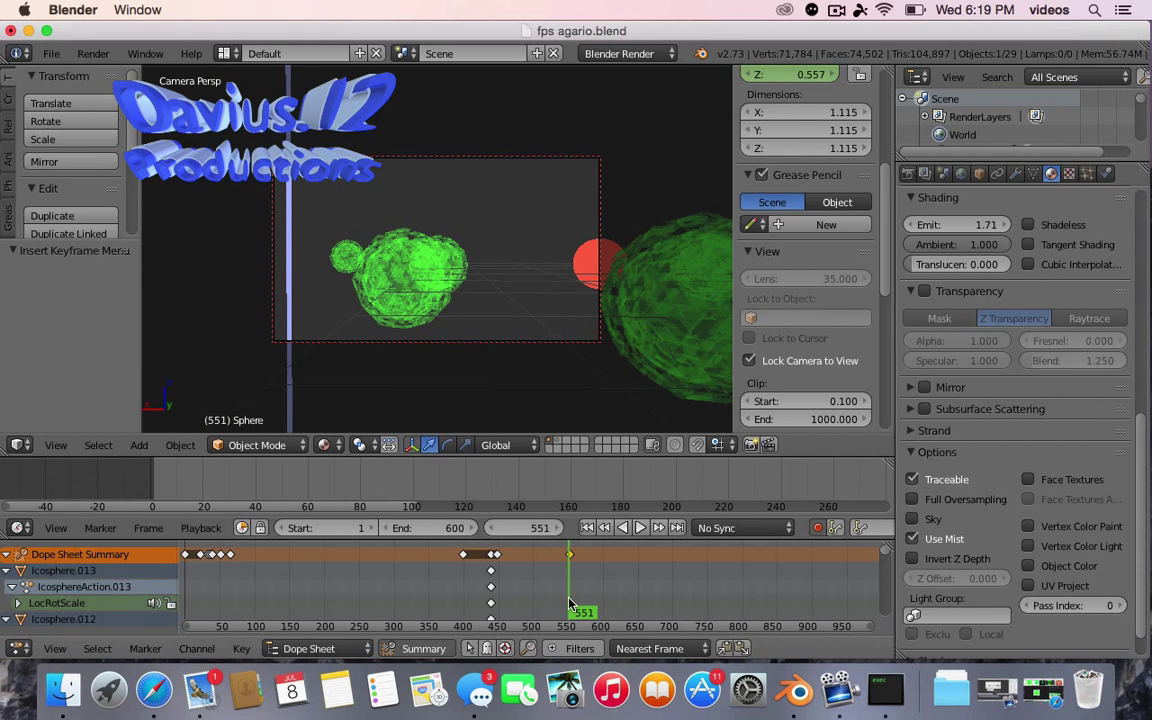
key(alt+i)
click(500, 616)
key(i)
click(584, 614)
click(641, 529)
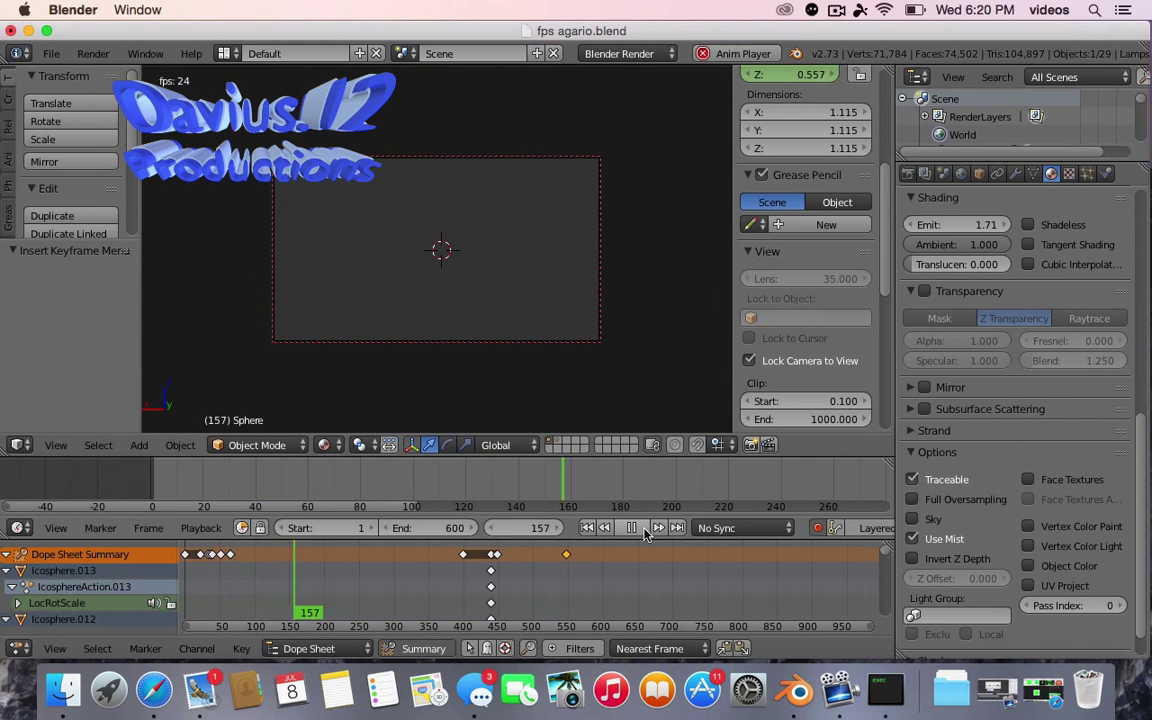
click(634, 529)
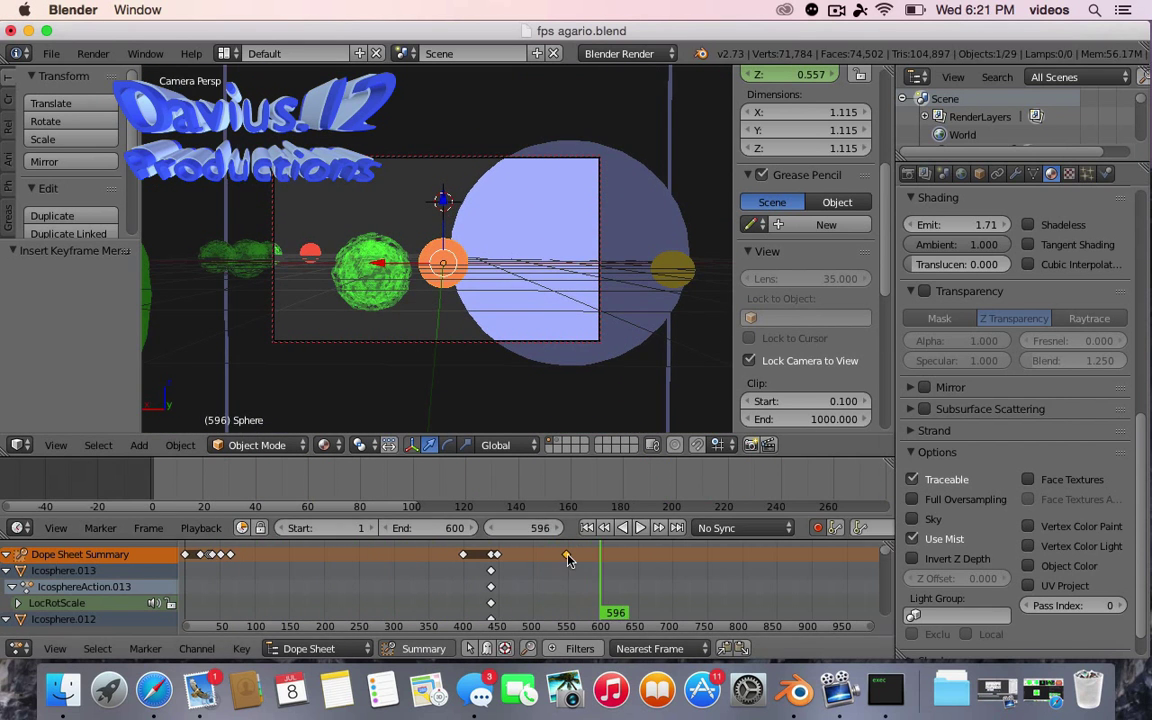
- Scrub the flythrough to frames 549 and 598 and inspect the orange cell
middle_drag(640, 380, 503, 296)
click(640, 528)
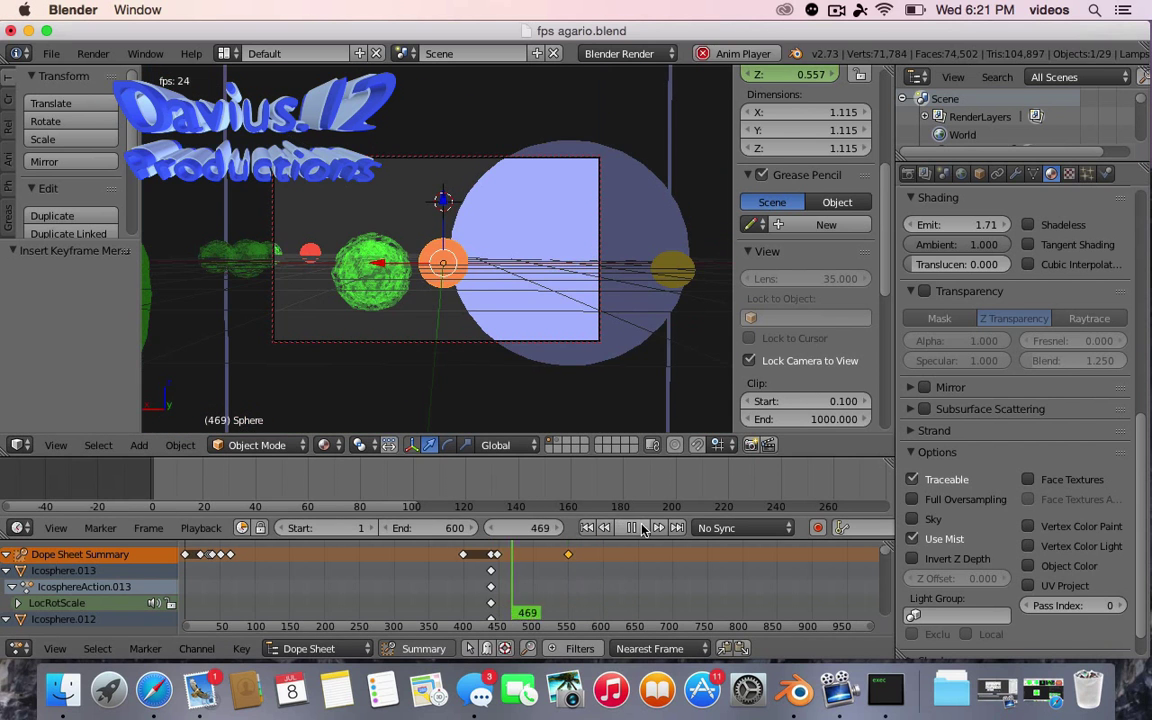
drag(553, 620, 583, 615)
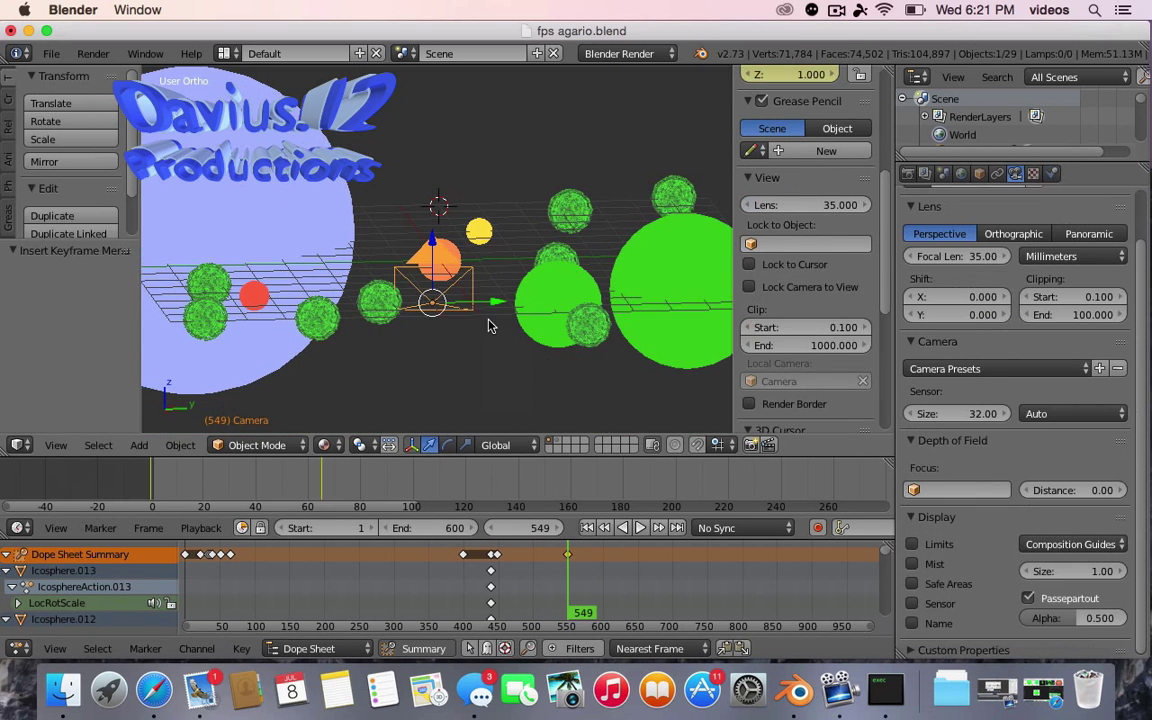
click(620, 528)
click(620, 613)
click(601, 619)
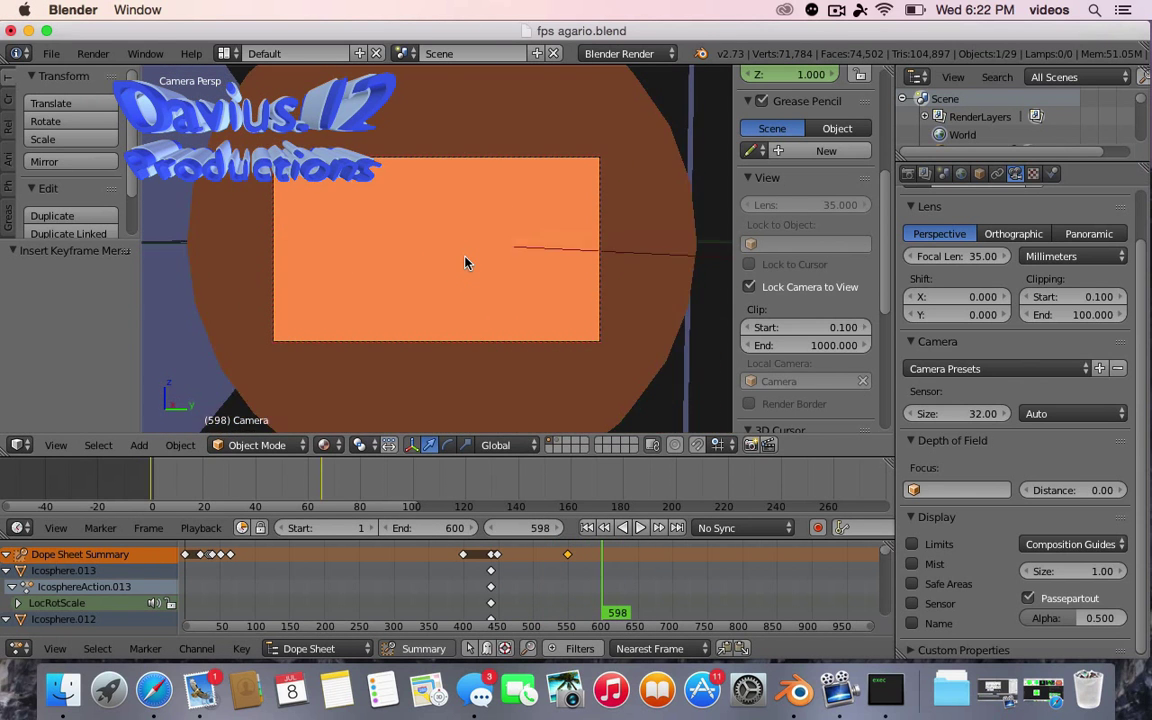
middle_drag(465, 262, 587, 290)
scroll(418, 230, down, 5)
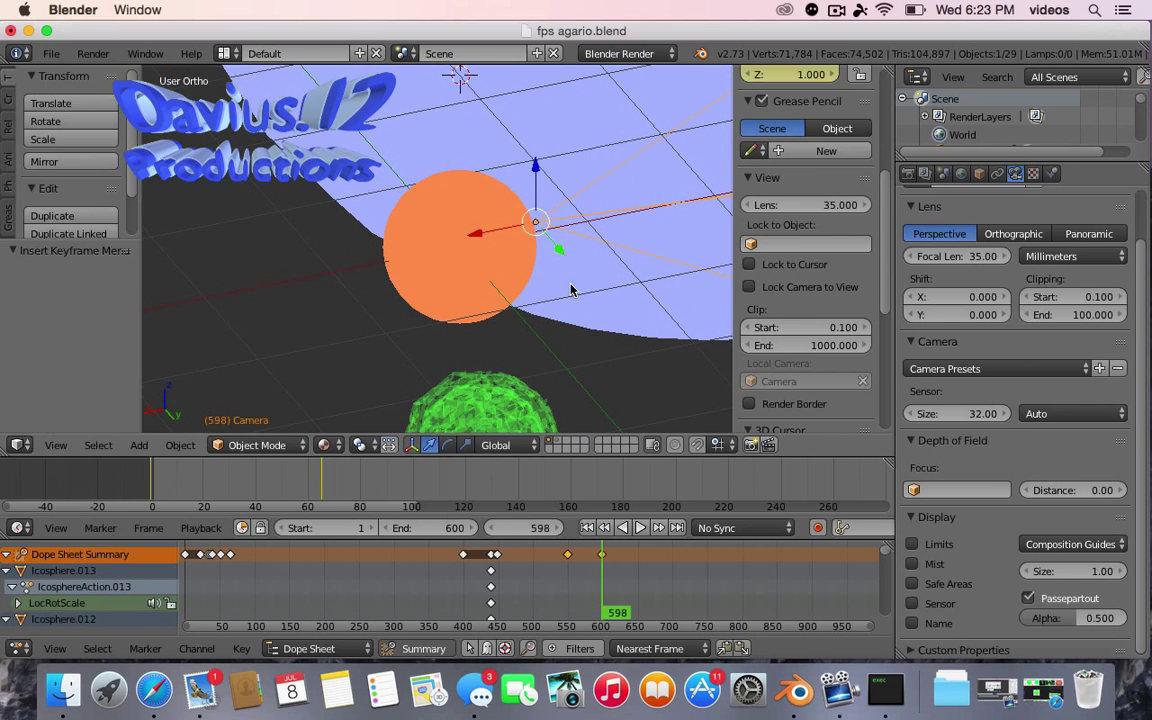
- At frame 673, shift the camera sideways along X and check it through the camera
click(56, 445)
click(70, 319)
click(640, 528)
click(604, 597)
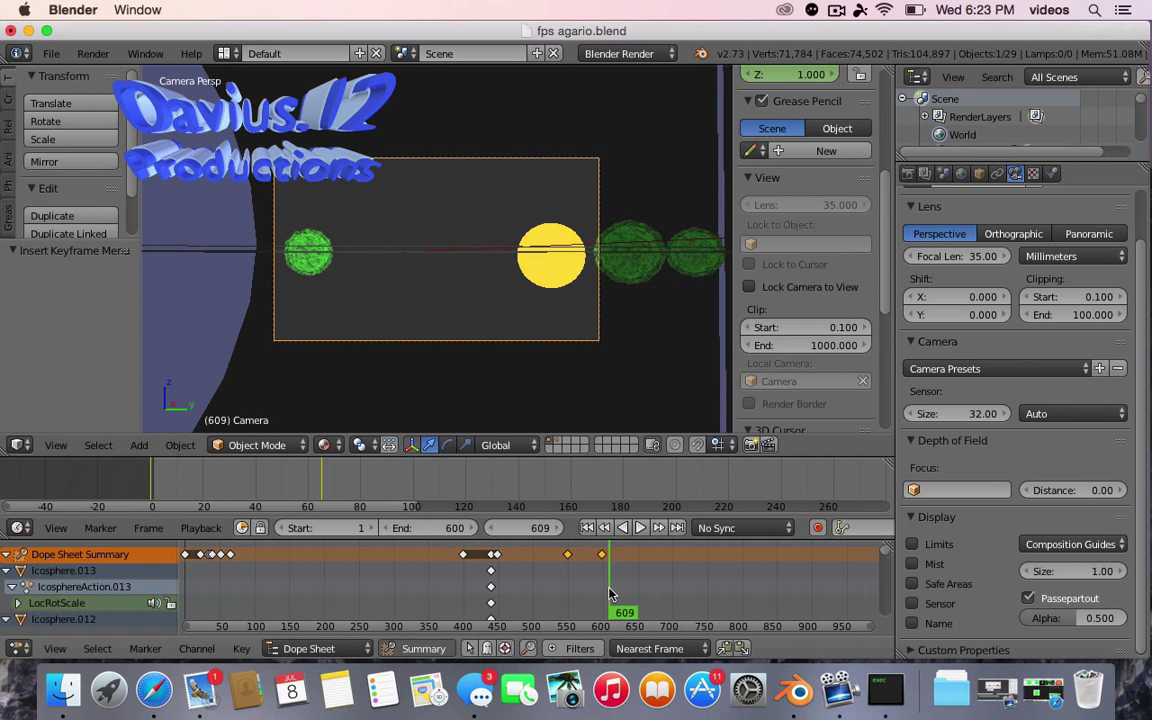
click(655, 617)
drag(655, 617, 657, 617)
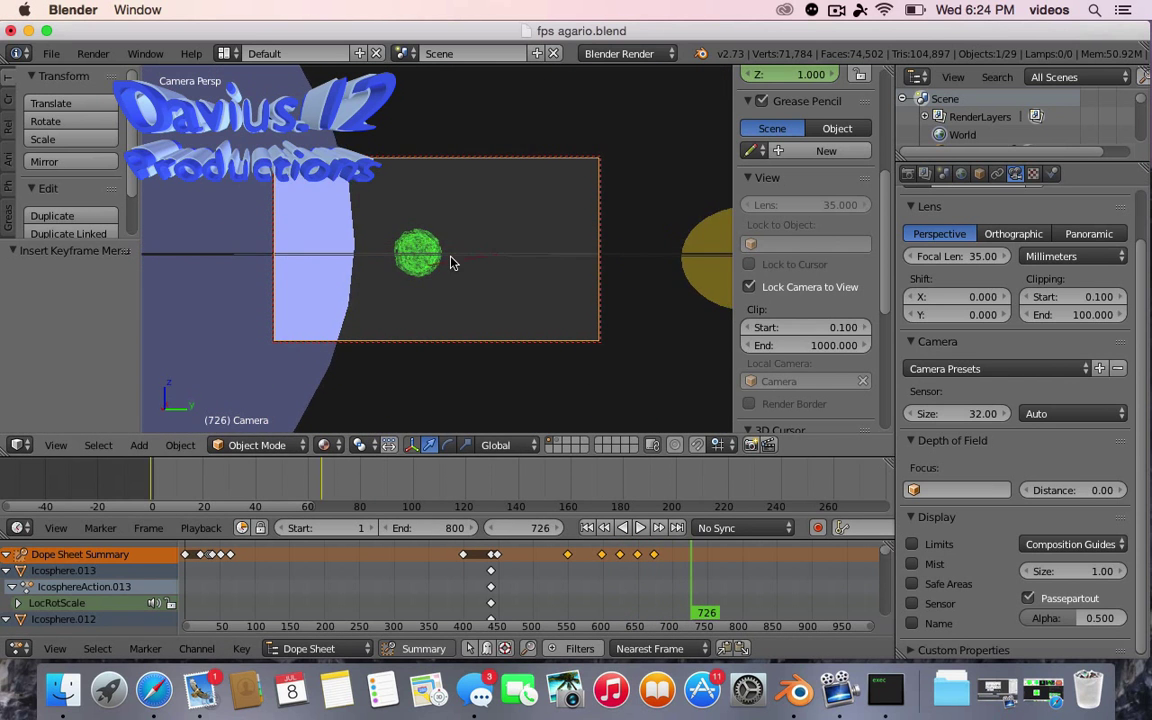
drag(450, 263, 422, 293)
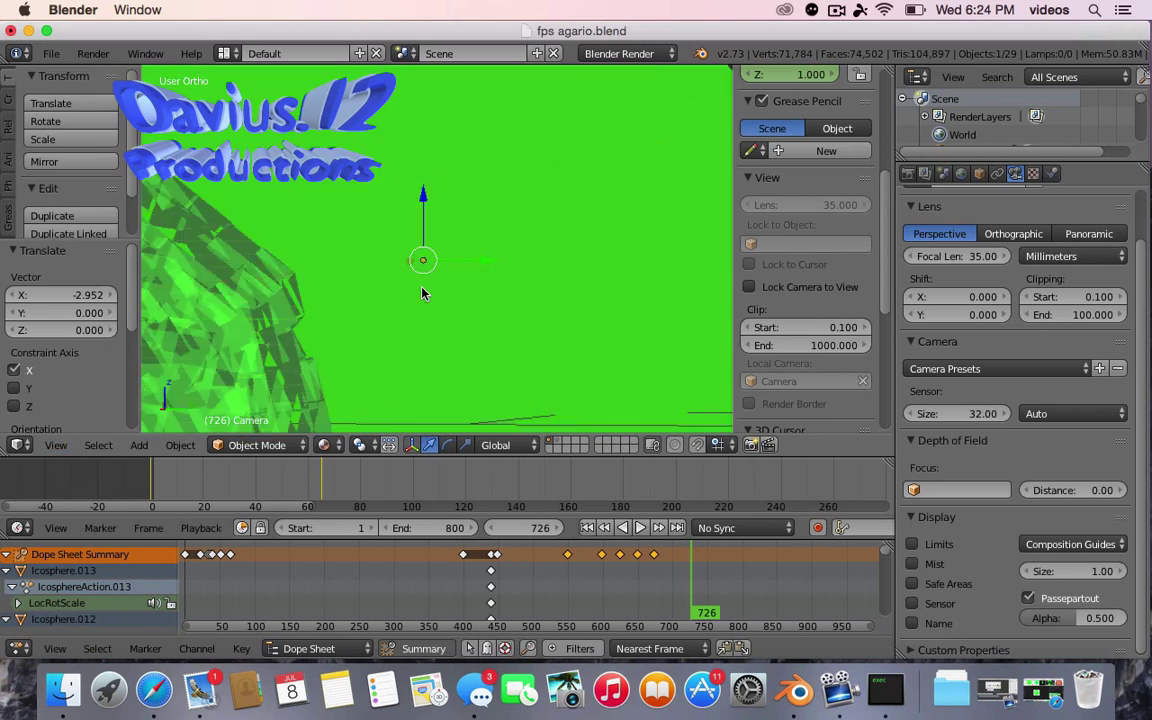
key(KP_0)
- Reposition the locked camera, keyframe it at frame 726, and preview the flythrough
click(749, 287)
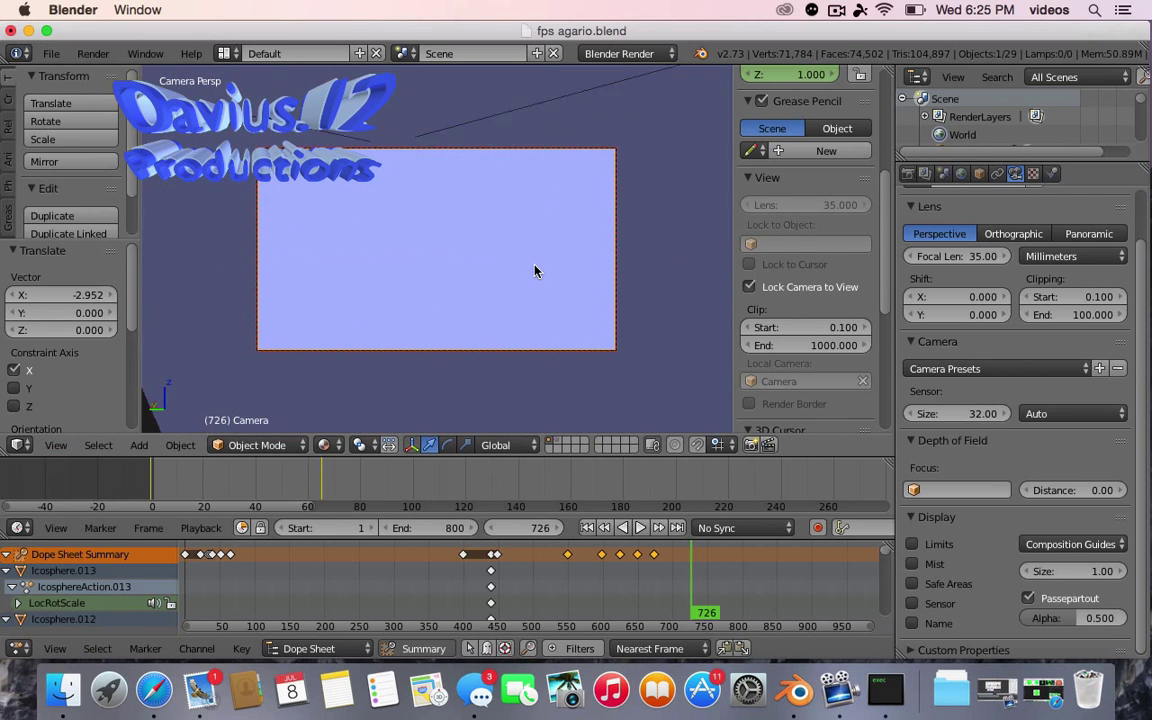
key(KP_0)
click(561, 270)
key(KP_0)
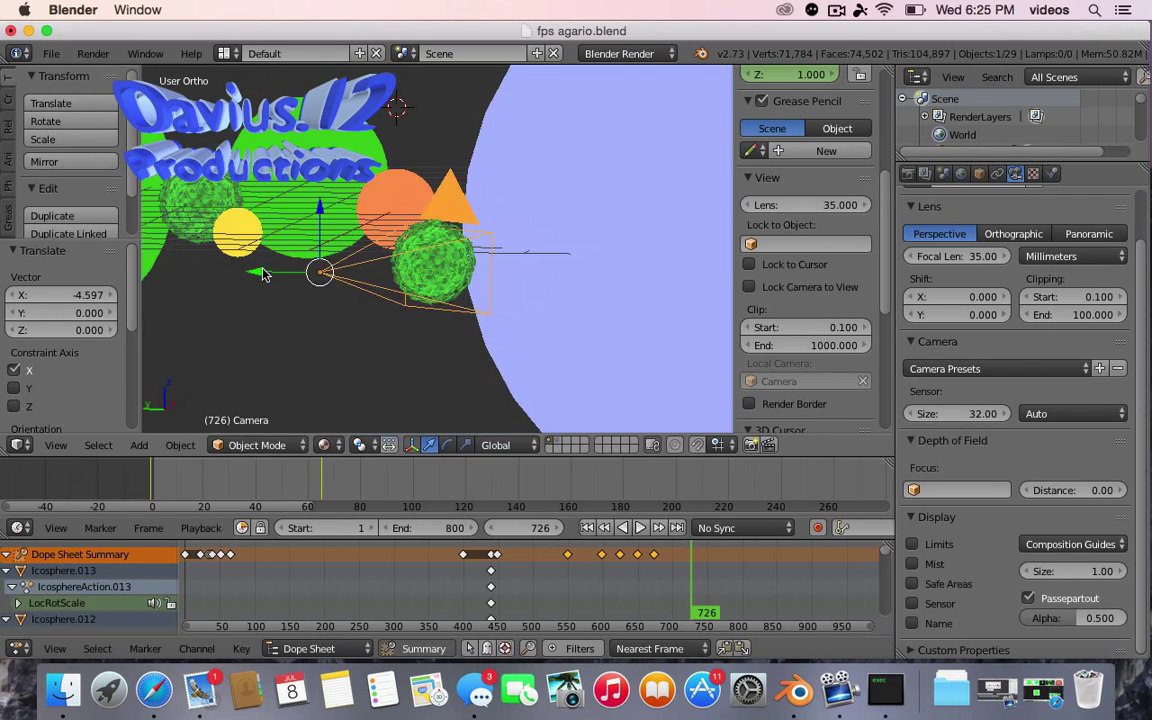
key(i)
click(488, 258)
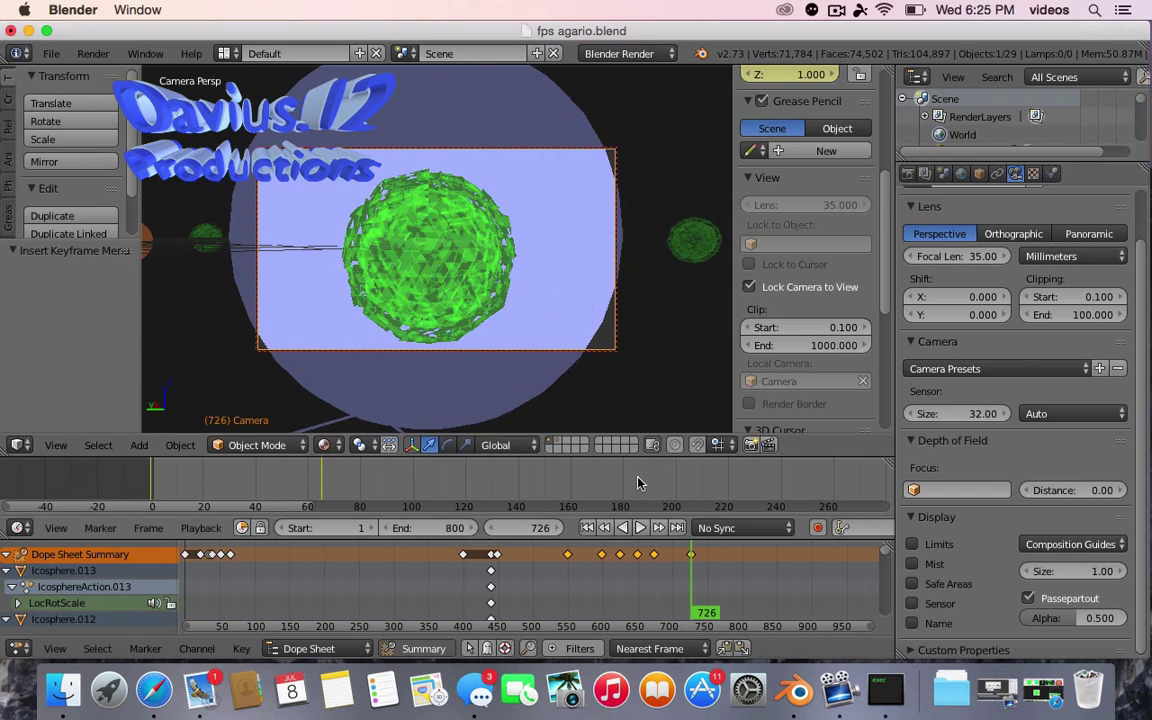
key(KP_0)
key(KP_0)
key(alt+a)
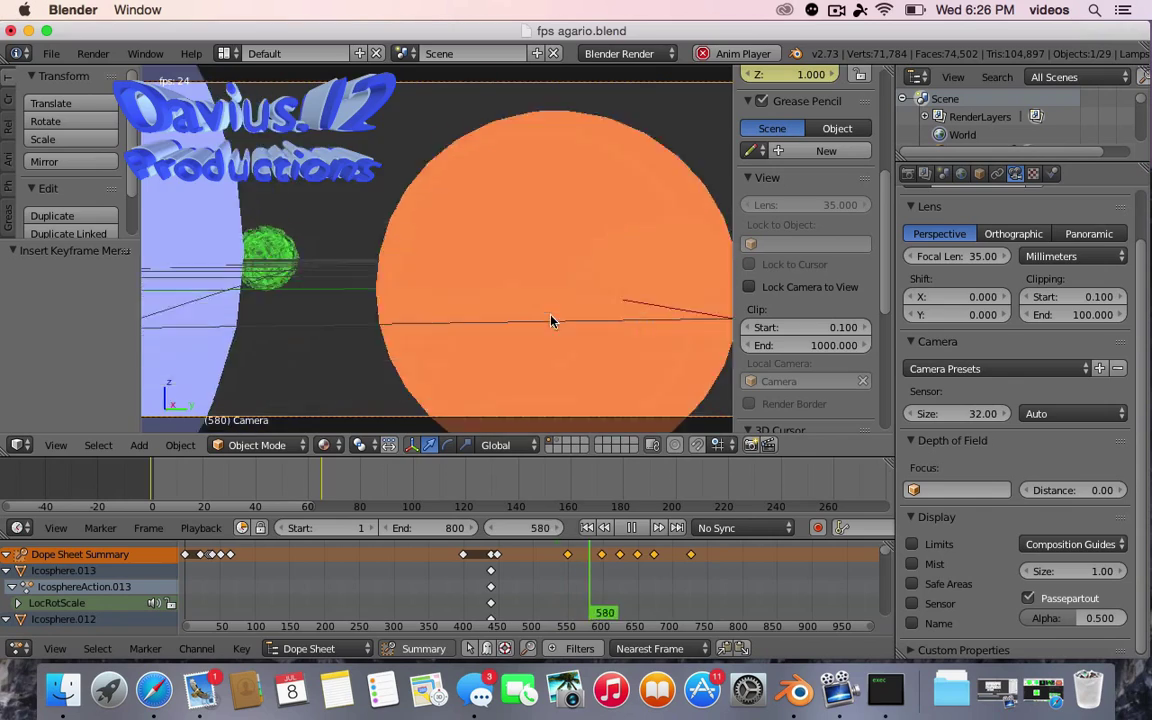
- Switch to rendered view and set the output location to the /tmp folder
key(shift+z)
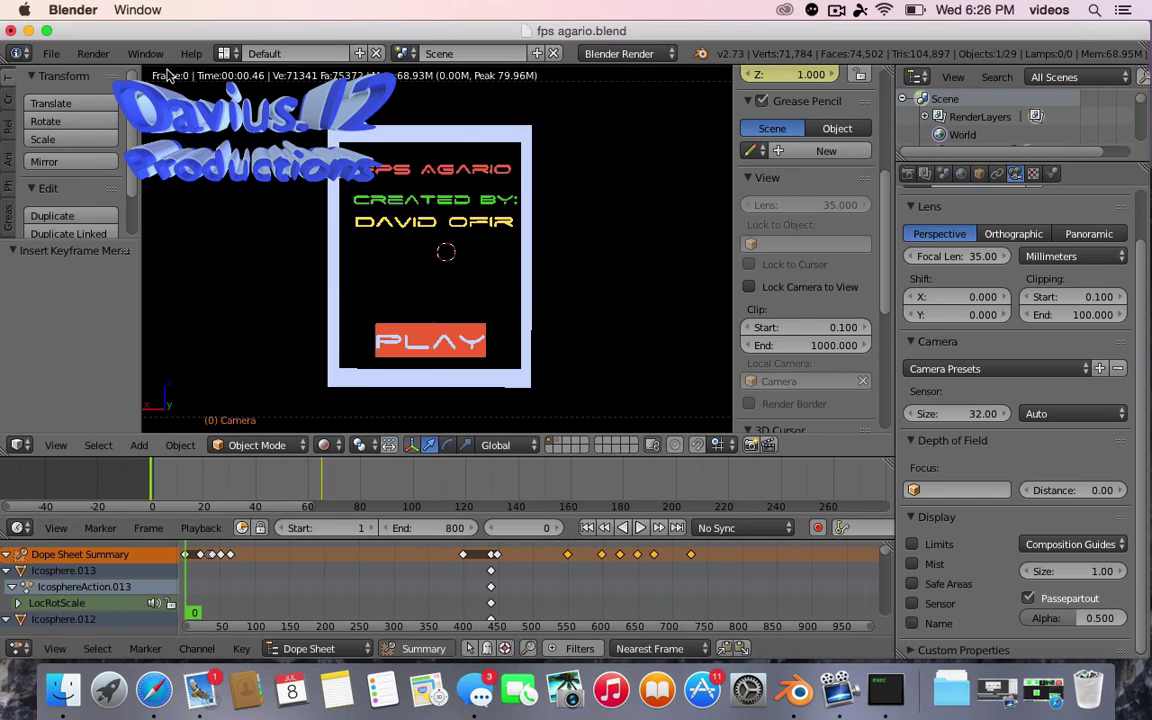
key(Escape)
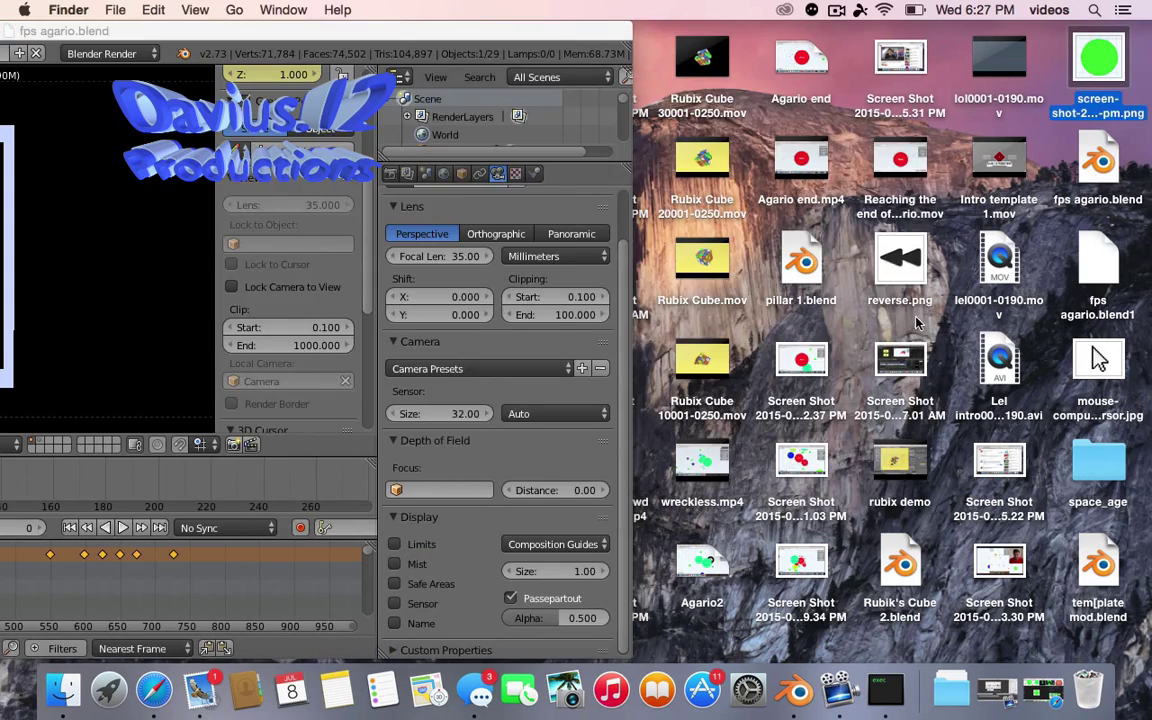
click(932, 177)
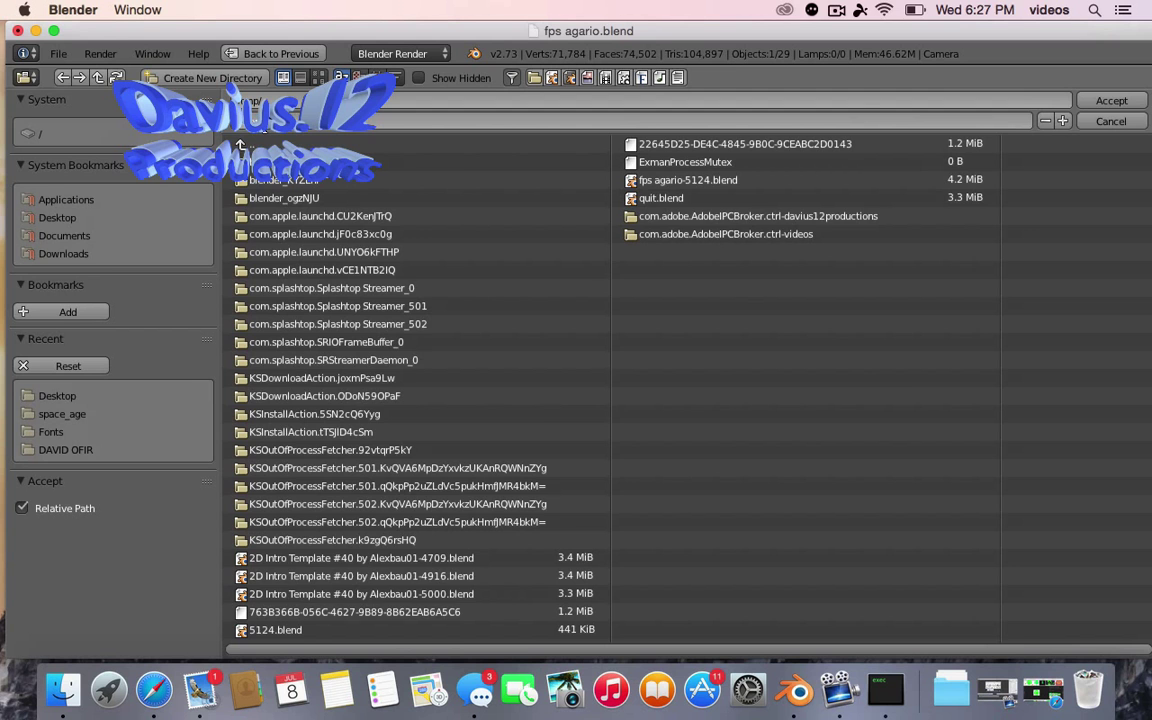
key(Return)
- Render the whole animation to frame 800 as a QuickTime H.264 movie
click(93, 53)
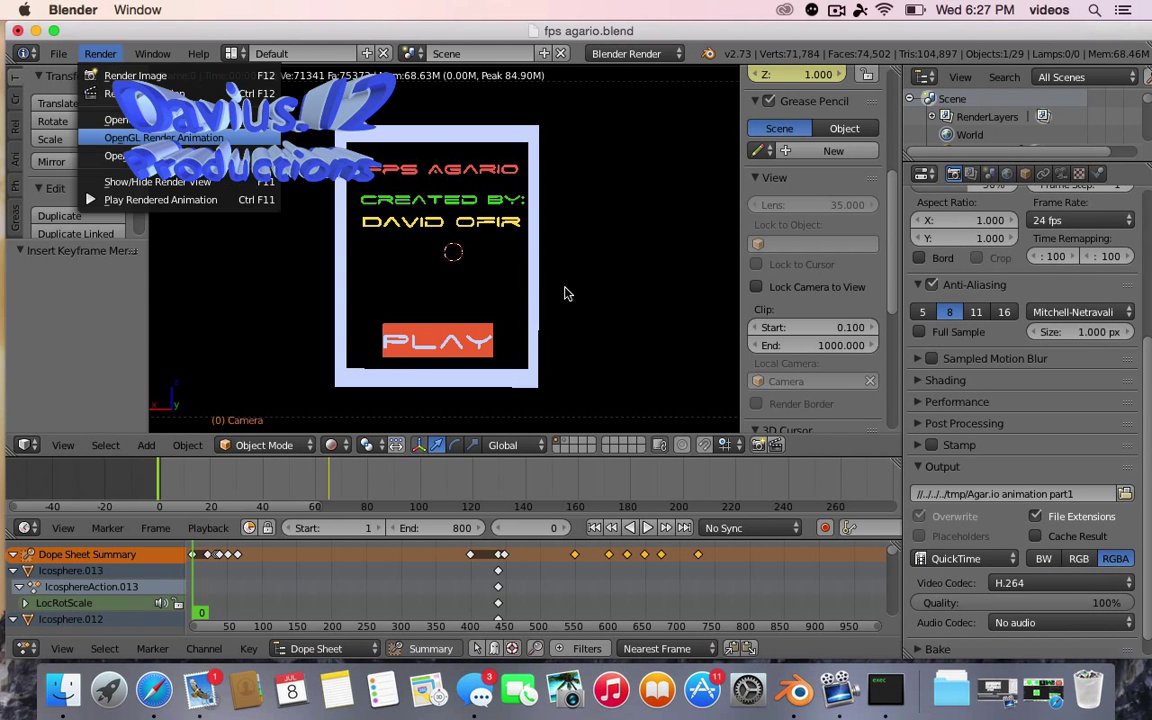
key(ctrl+F12)
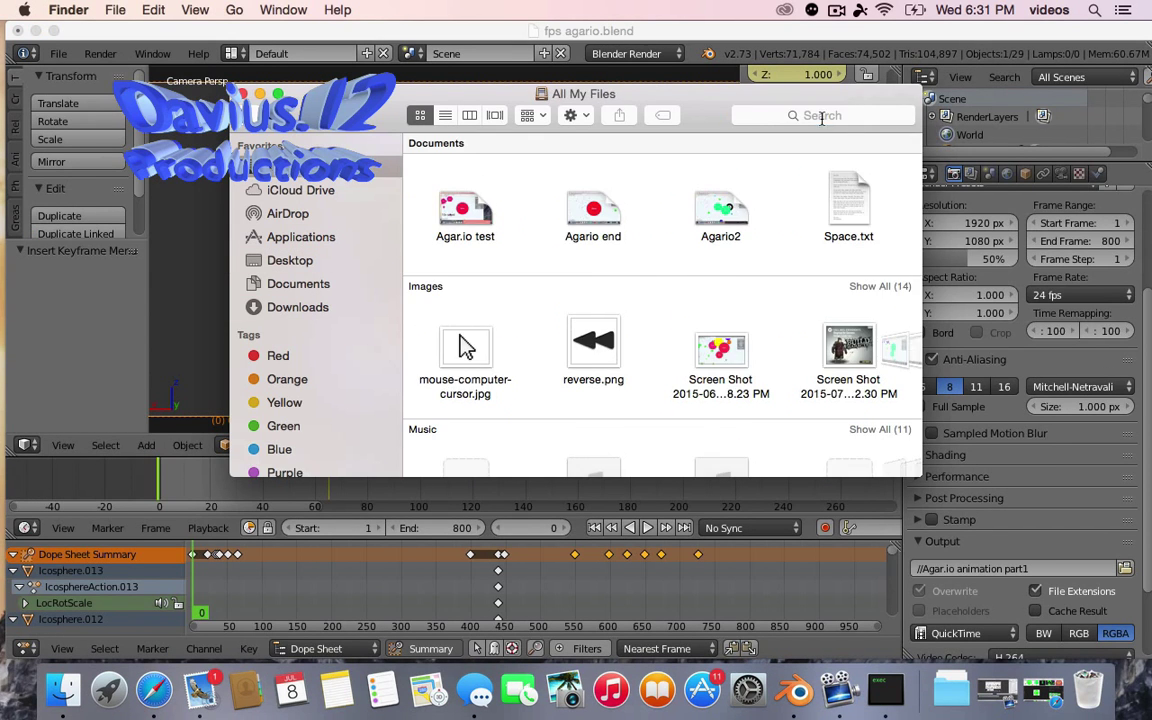
click(822, 116)
- Search Finder for 'Agar', watch the rendered movie full screen, and return to Blender
text(Agar)
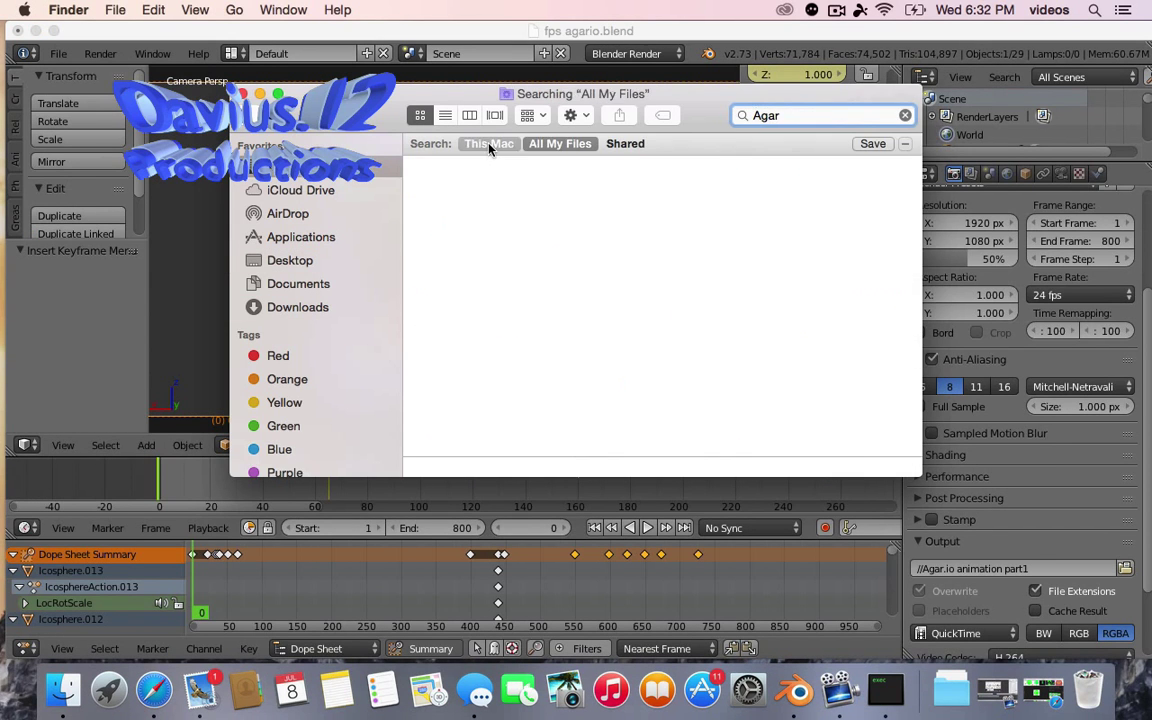
key(ctrl+F12)
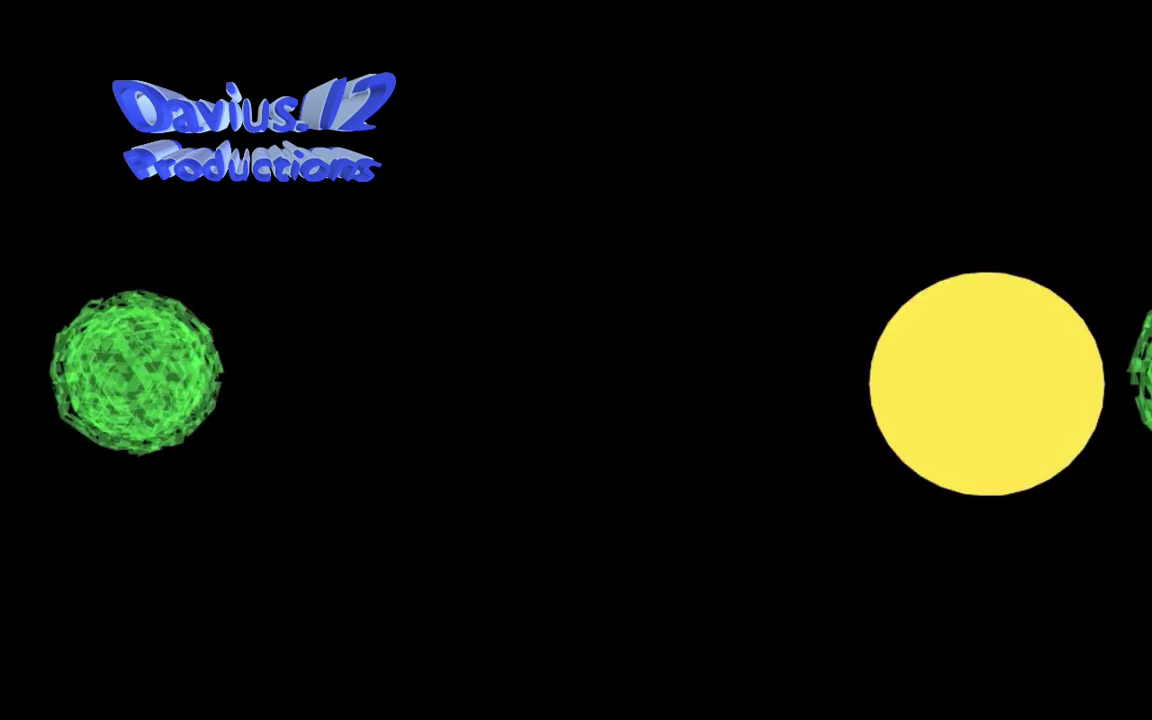
key(Escape)
key(super+Tab)
key(KP_0)
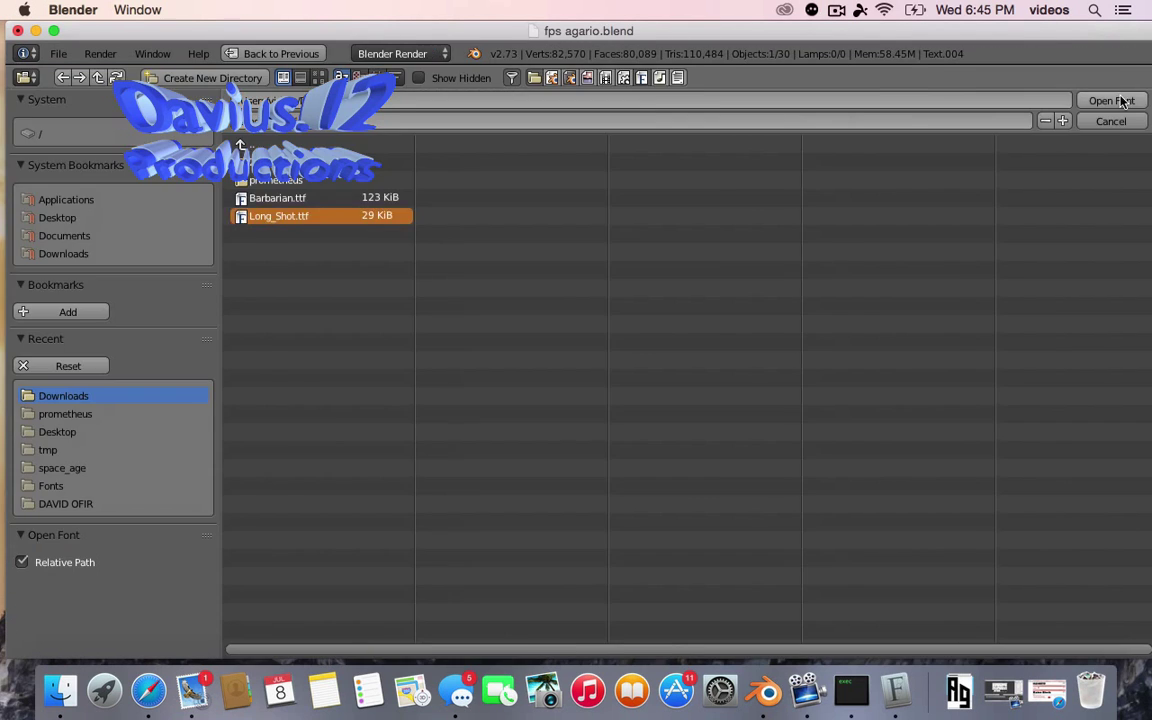
- Apply the new font to the READY? text and move it up into place on the orange screen
click(1122, 101)
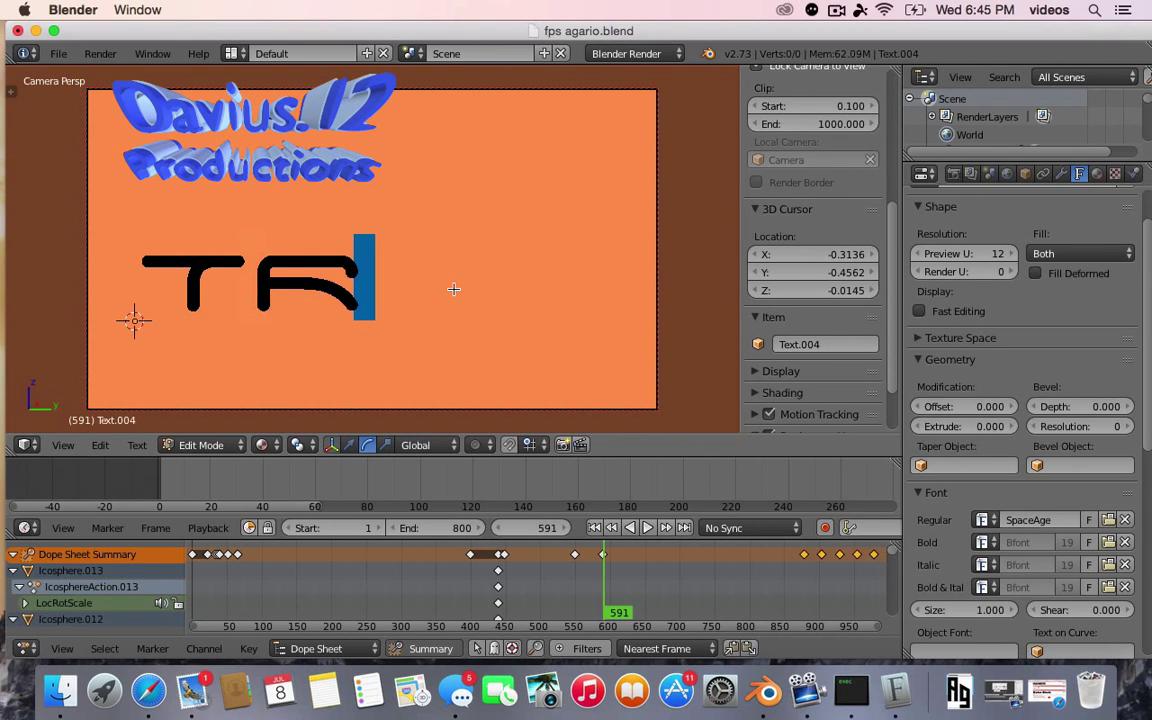
key(Tab)
key(g)
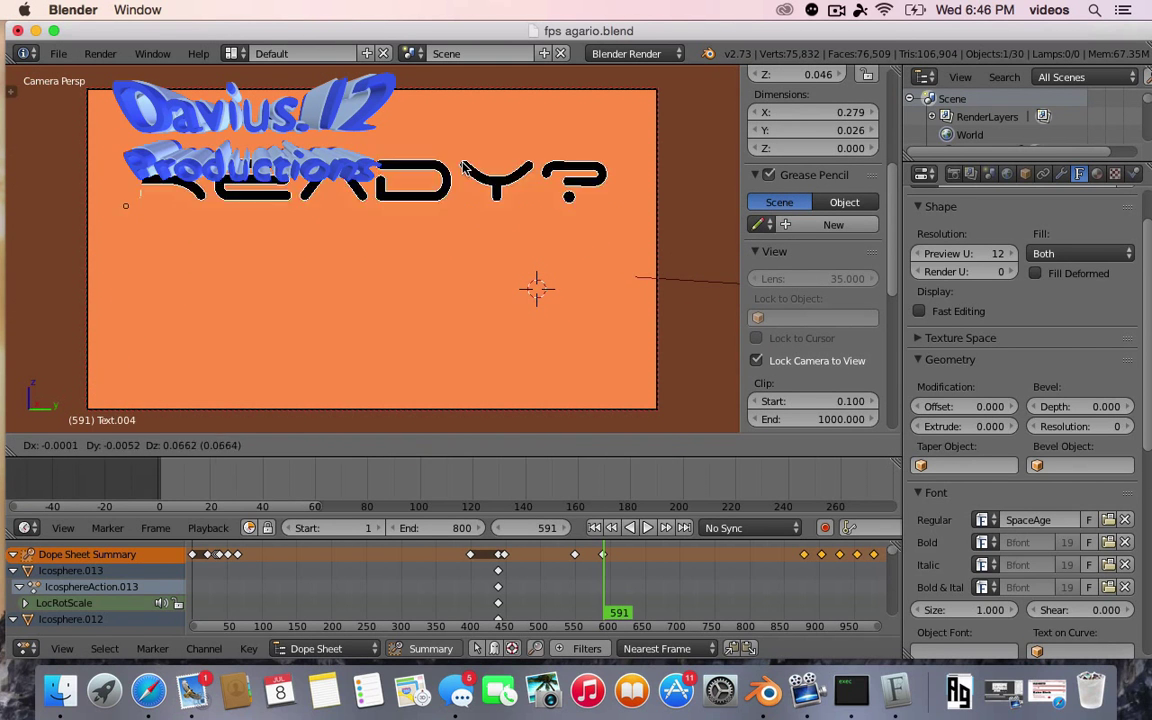
- Keyframe READY?'s location, rotation and scale around frames 589–599
click(611, 614)
key(i)
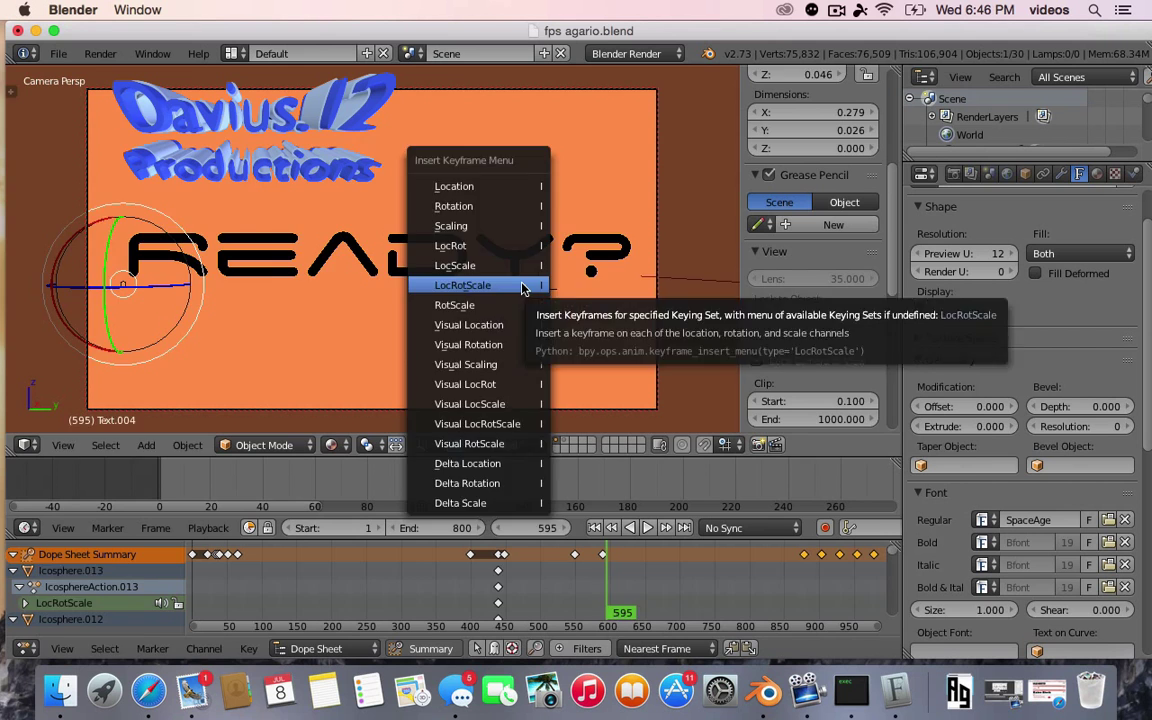
click(470, 141)
click(603, 561)
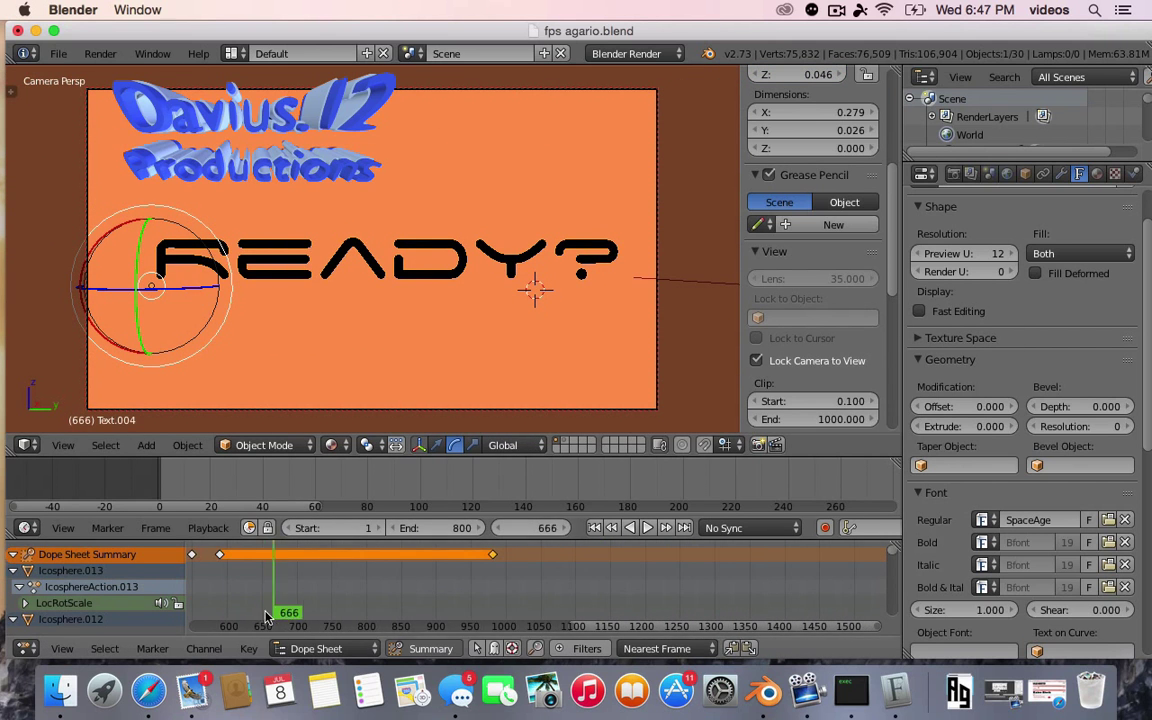
click(645, 527)
drag(303, 600, 293, 605)
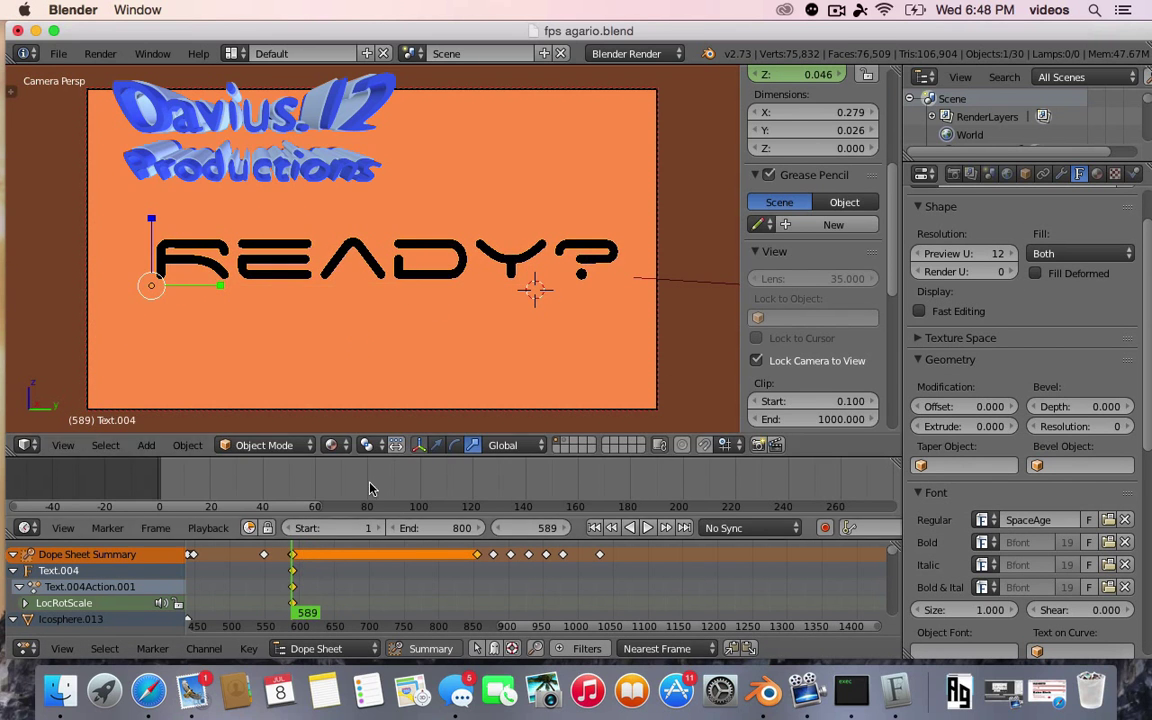
- Give the READY? text a new black material
click(1097, 174)
click(922, 292)
click(770, 376)
click(922, 292)
click(770, 338)
click(922, 292)
click(758, 319)
click(963, 513)
key(Tab)
key(Tab)
scroll(928, 578, down, 3)
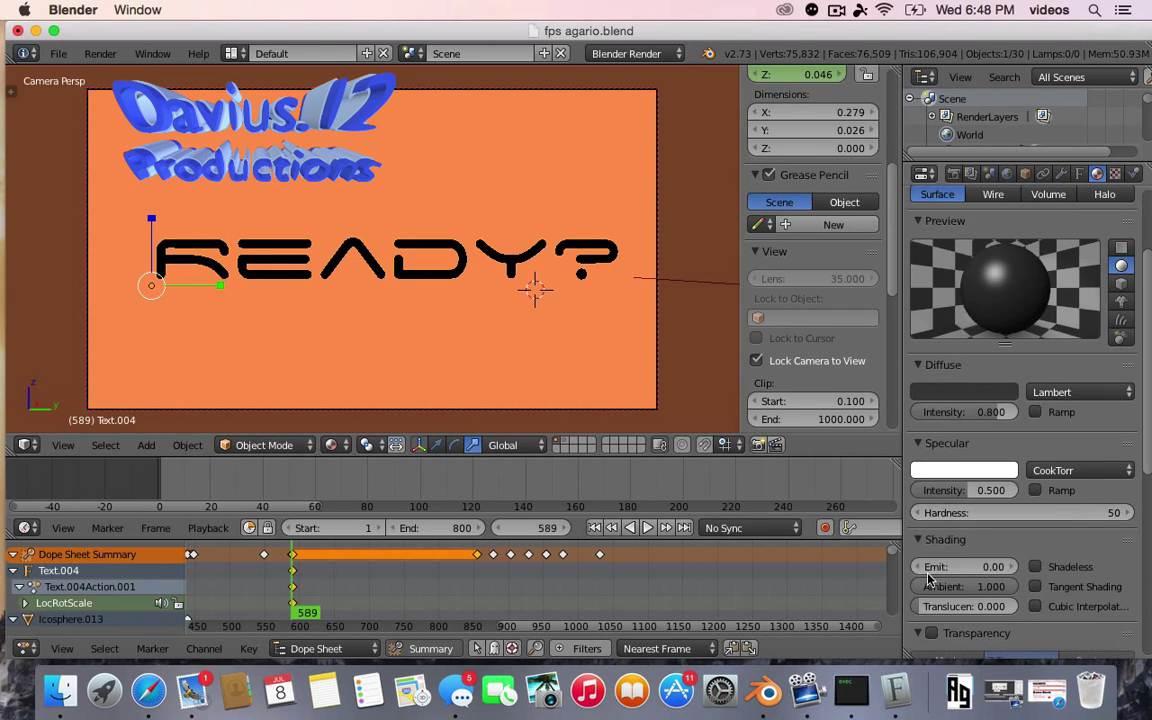
click(1079, 174)
scroll(985, 268, down, 5)
scroll(985, 268, up, 1)
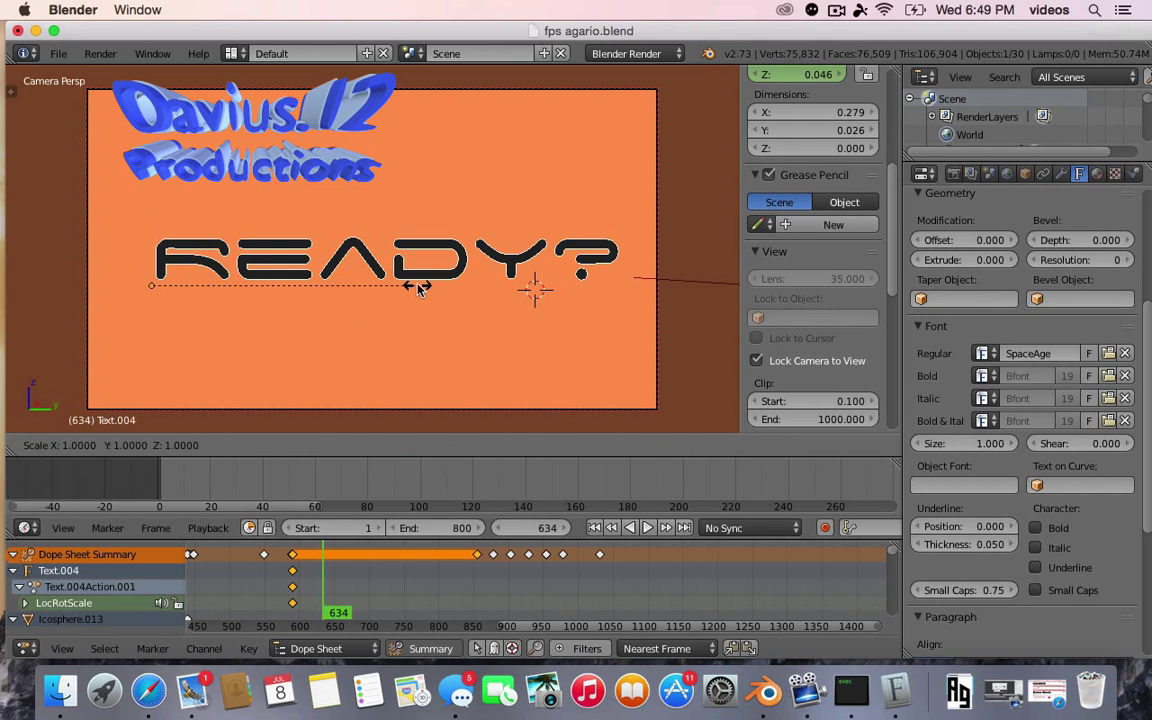
- Duplicate READY? in place and keyframe the copy's location, rotation and scale
key(shift+d)
key(Escape)
key(i)
click(209, 285)
click(358, 608)
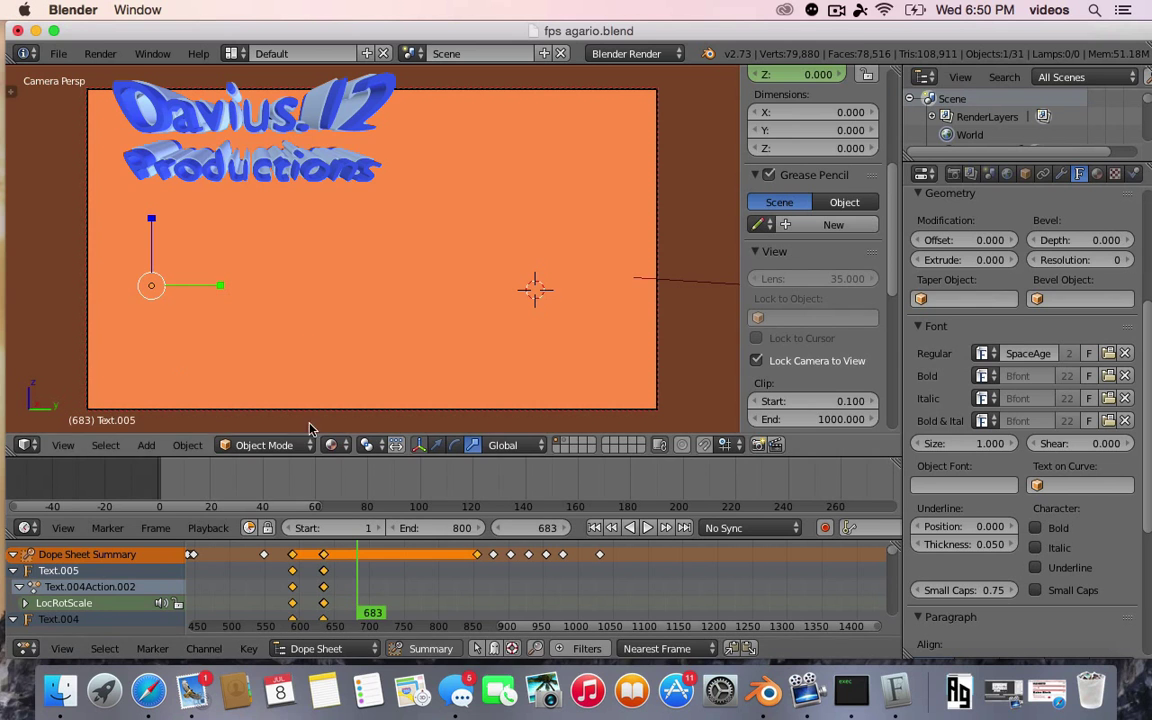
- Add a new text object at the left of the frame reading '3'
key(KP_0)
click(62, 445)
click(110, 373)
key(shift+a)
key(Escape)
click(118, 314)
key(shift+a)
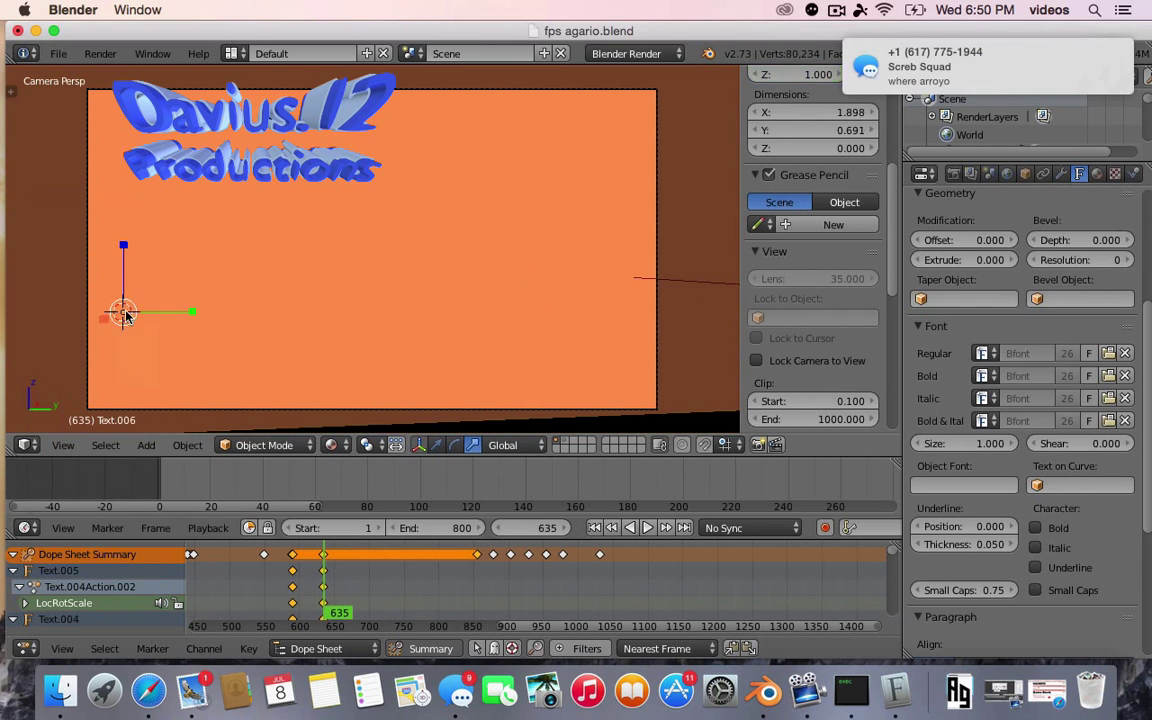
click(75, 309)
key(Return)
key(Tab)
key(BackSpace)
key(BackSpace)
key(BackSpace)
text(3)
key(Tab)
- Give the 3 a new green material
click(1097, 173)
click(1024, 291)
key(ctrl+z)
click(1024, 291)
click(963, 513)
scroll(1020, 400, down, 5)
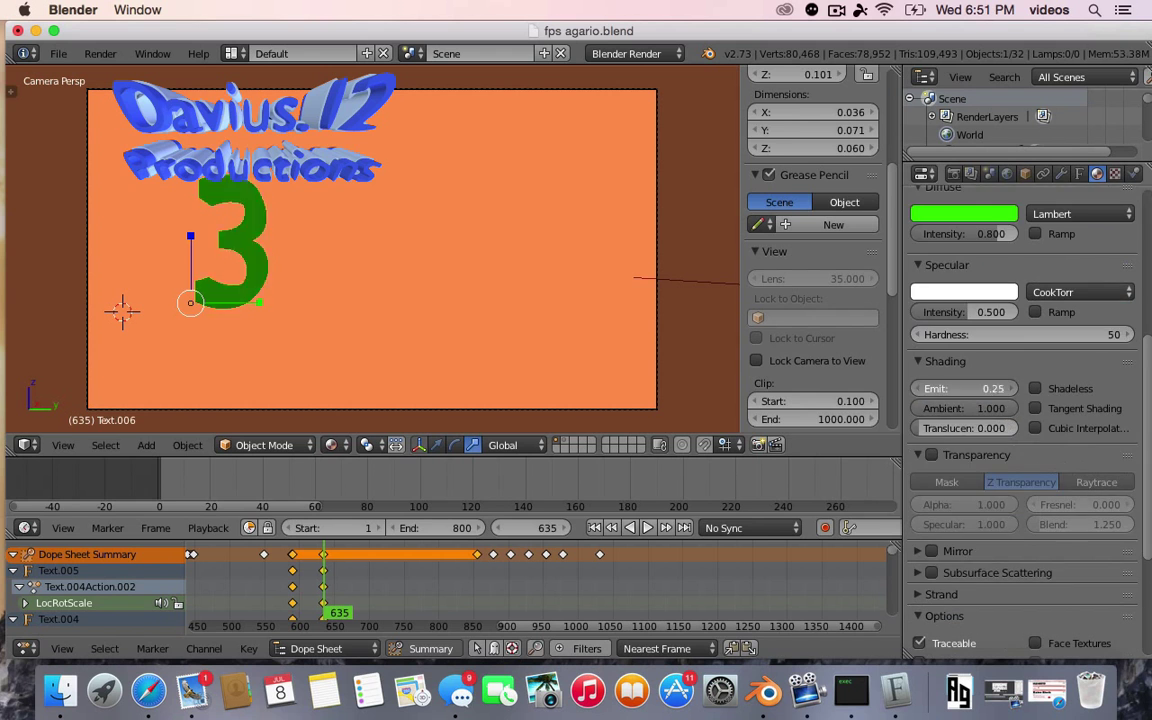
- Raise the green 3's Emit to 2.00 and Hardness to 226
click(965, 292)
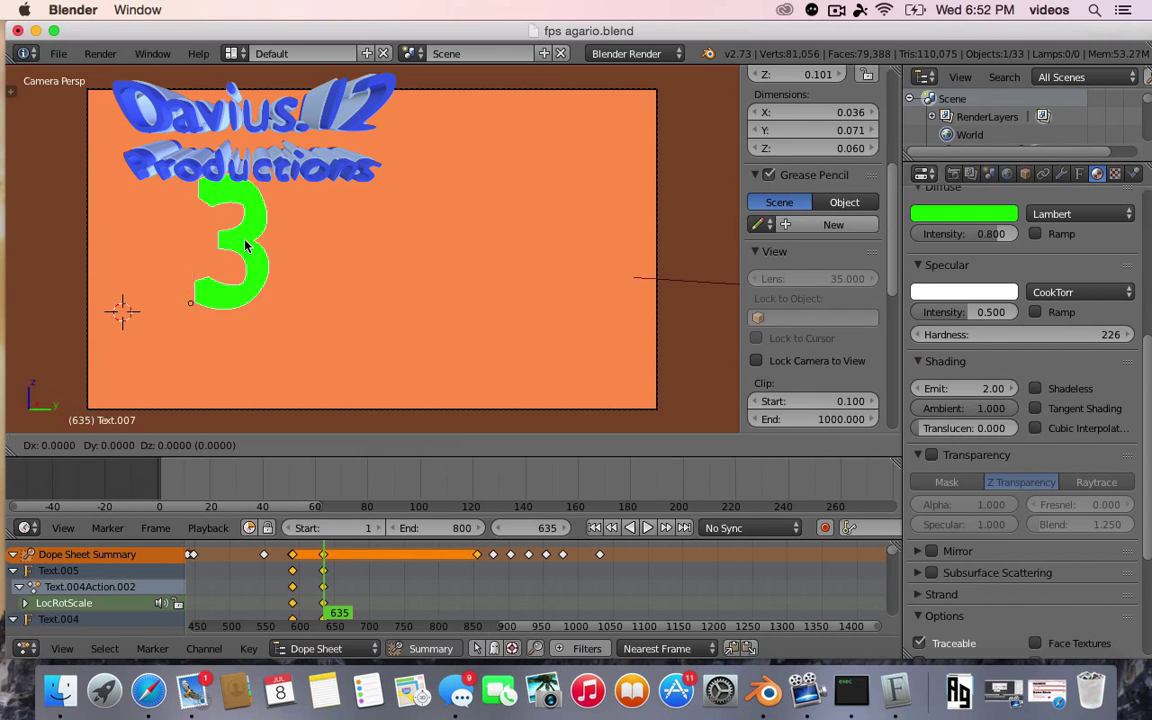
click(1079, 173)
click(1097, 173)
key(z)
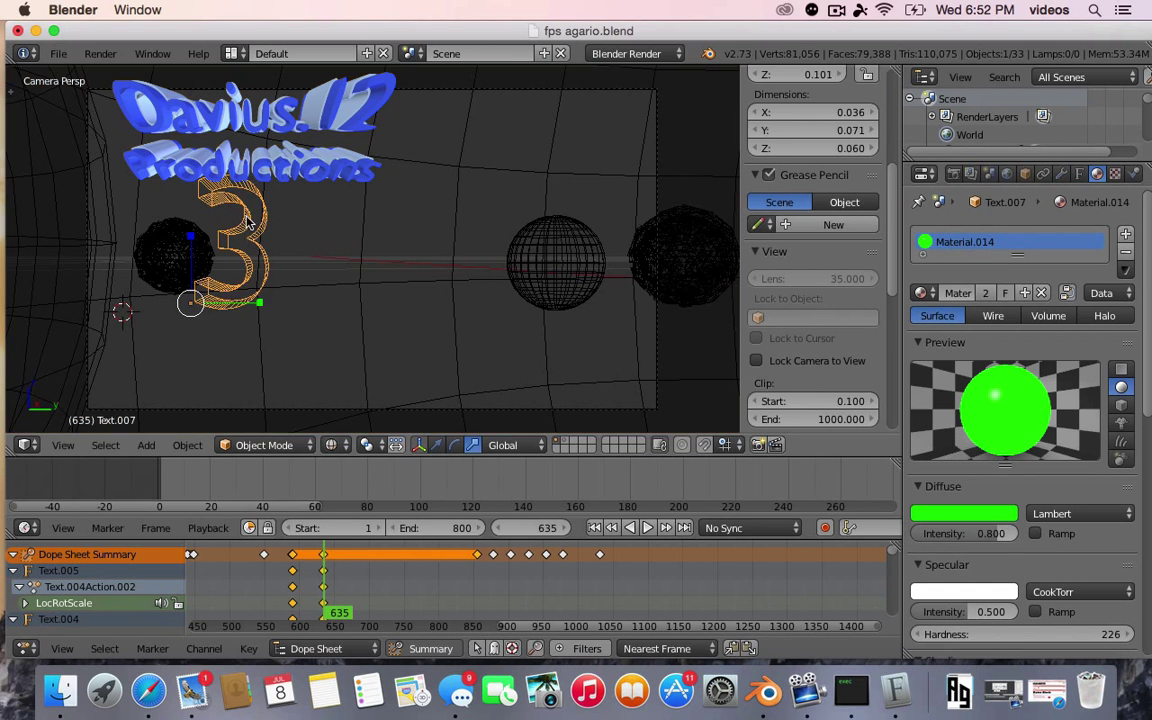
key(Escape)
scroll(1000, 400, down, 5)
click(1079, 173)
scroll(962, 480, down, 2)
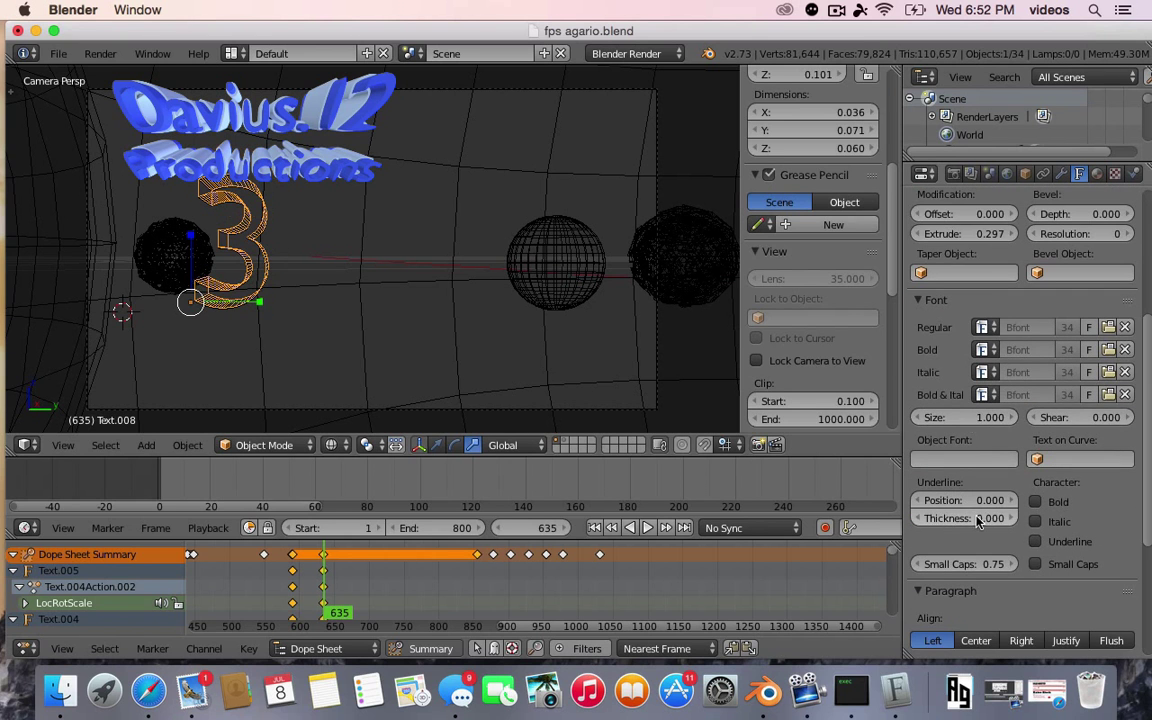
- Snap the 3D cursor to the selected 3
key(t)
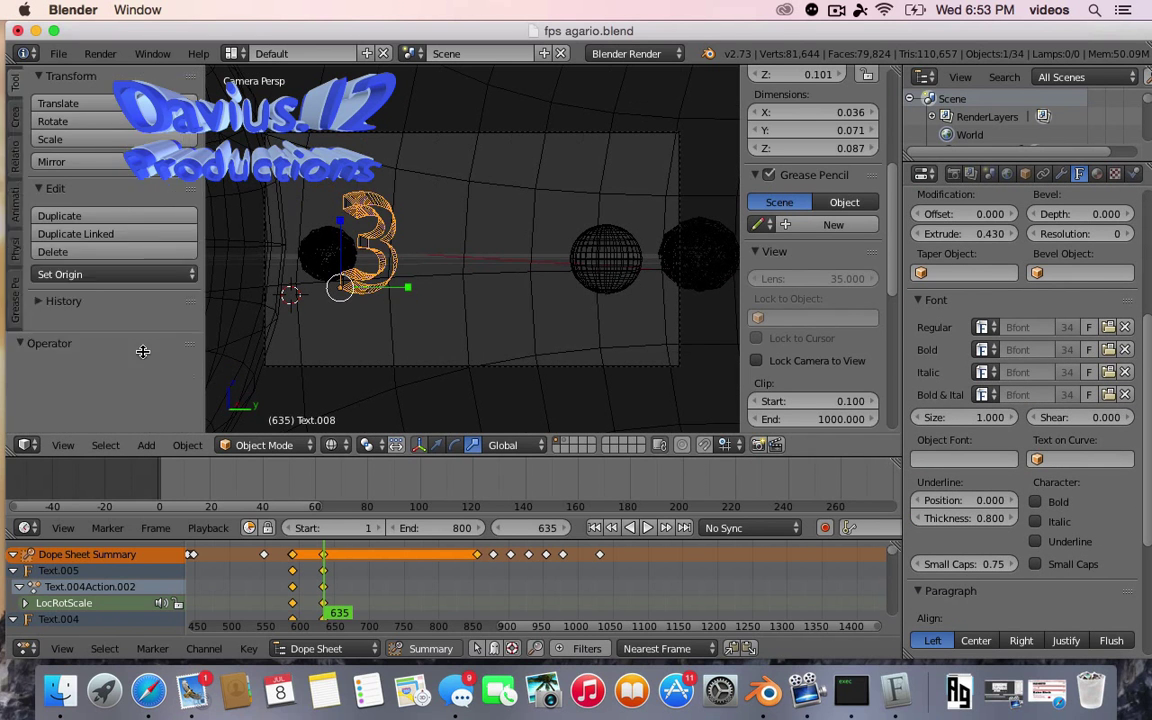
click(14, 270)
key(shift+s)
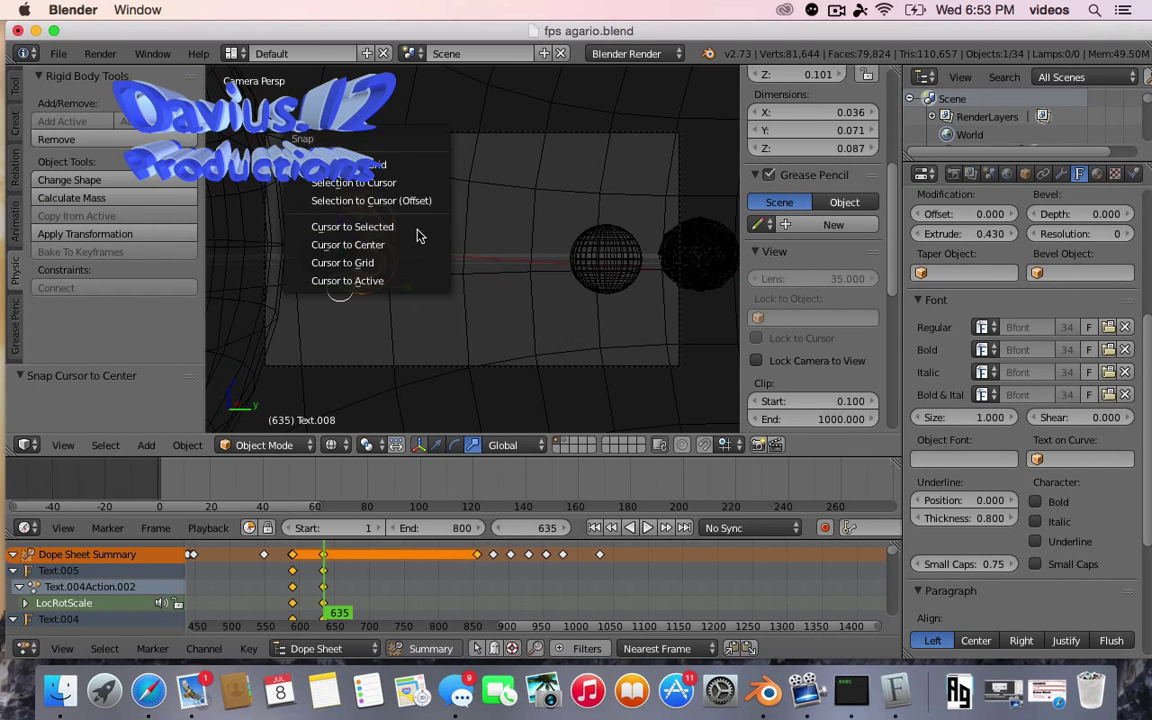
click(330, 270)
key(t)
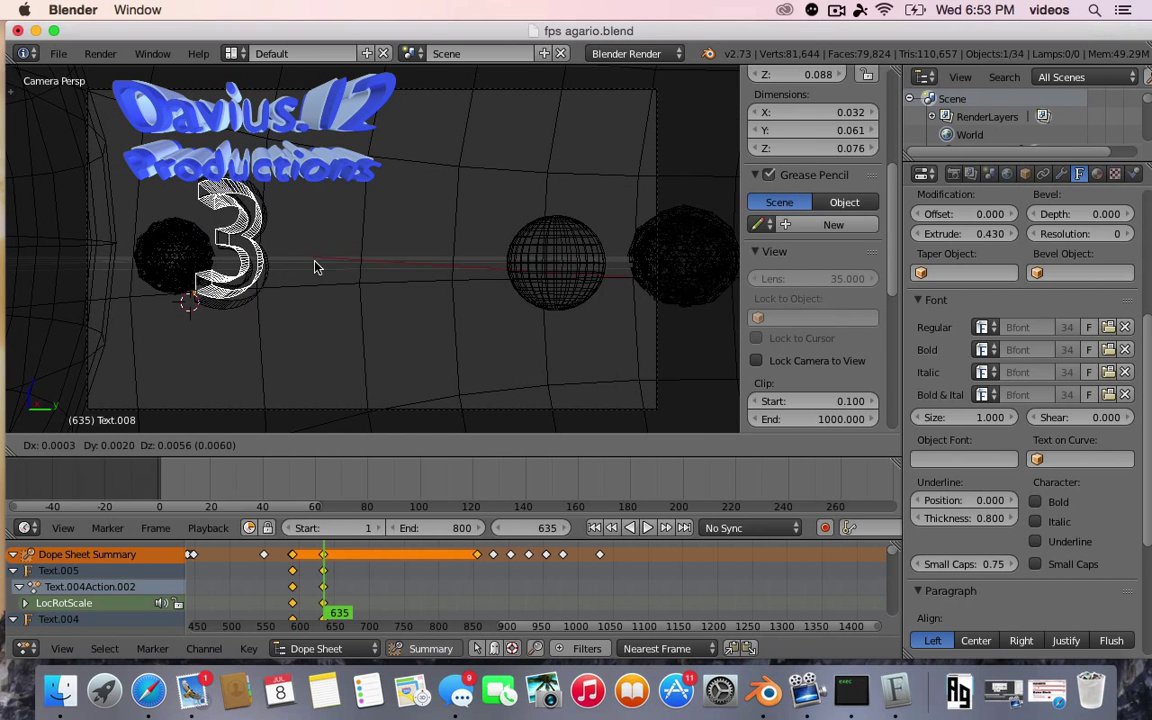
key(z)
- Delete the white extruded copy of the 3 and reselect the green 3 at frame 633
click(364, 324)
click(1097, 173)
key(Tab)
scroll(752, 253, down, 5)
scroll(752, 253, up, 5)
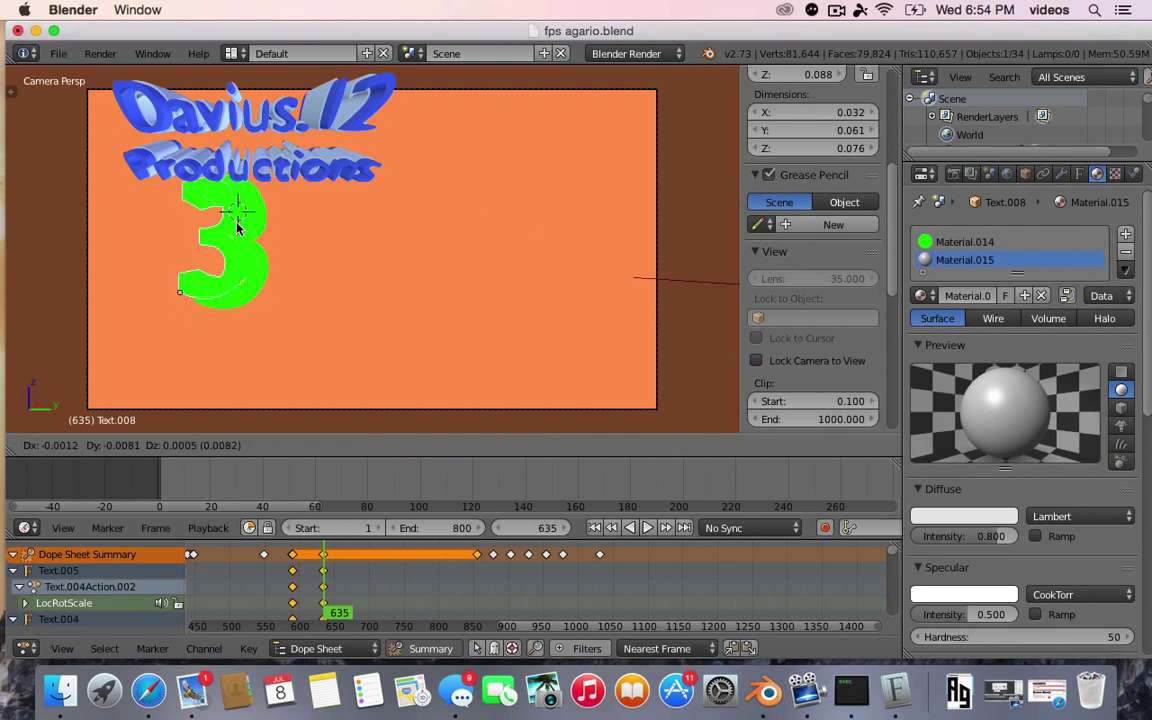
key(Tab)
key(g)
key(Escape)
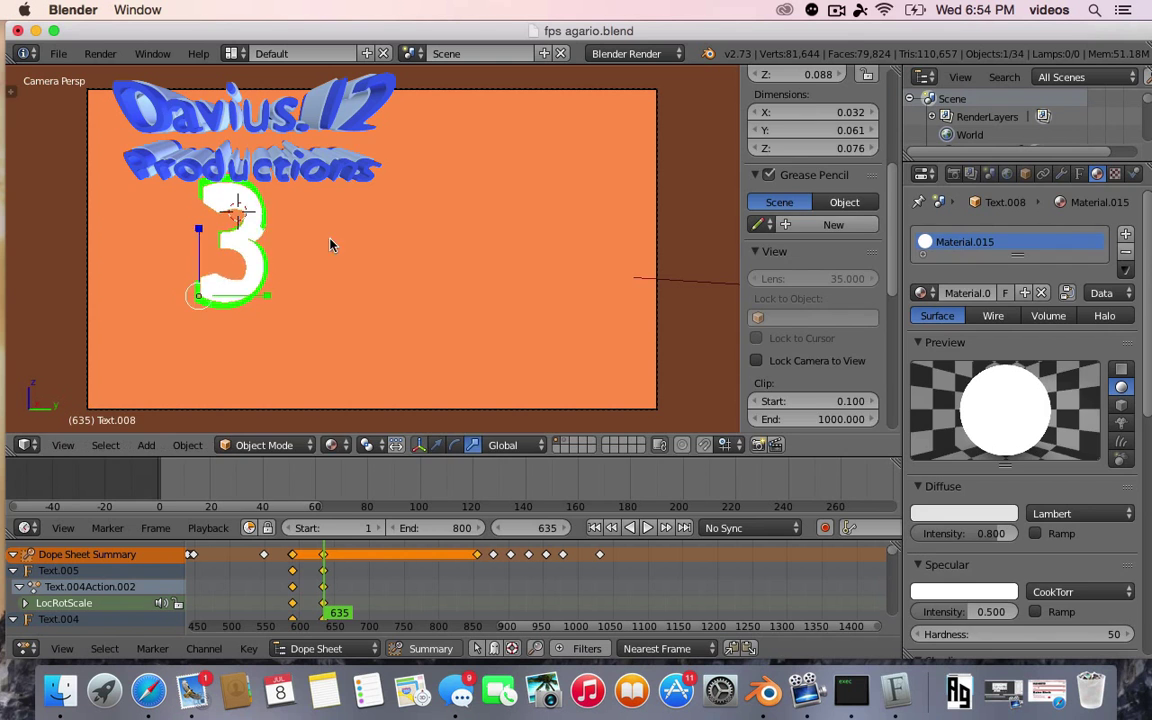
key(Delete)
click(323, 610)
right_click(248, 270)
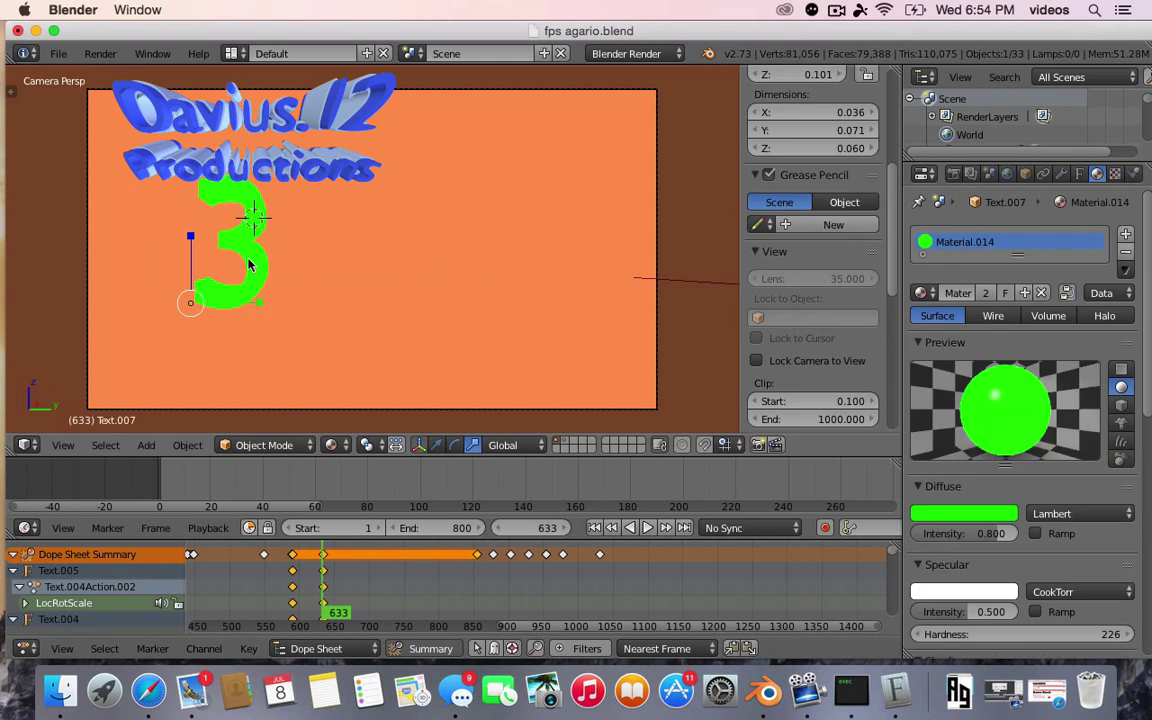
- Delete the stray Icosphere and reset the 3D cursor to the origin
mouse_move(248, 270)
middle_down()
mouse_move(373, 239)
mouse_move(573, 262)
middle_up()
right_click(371, 202)
key(z)
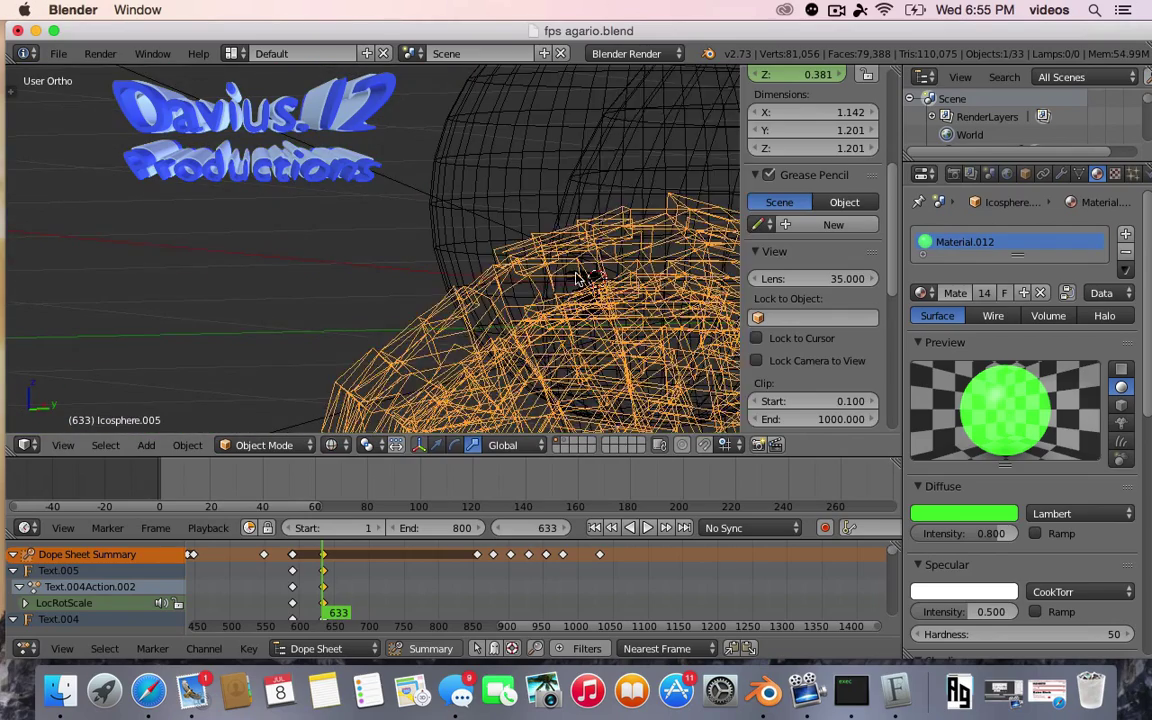
key(Delete)
key(z)
click(336, 445)
key(Home)
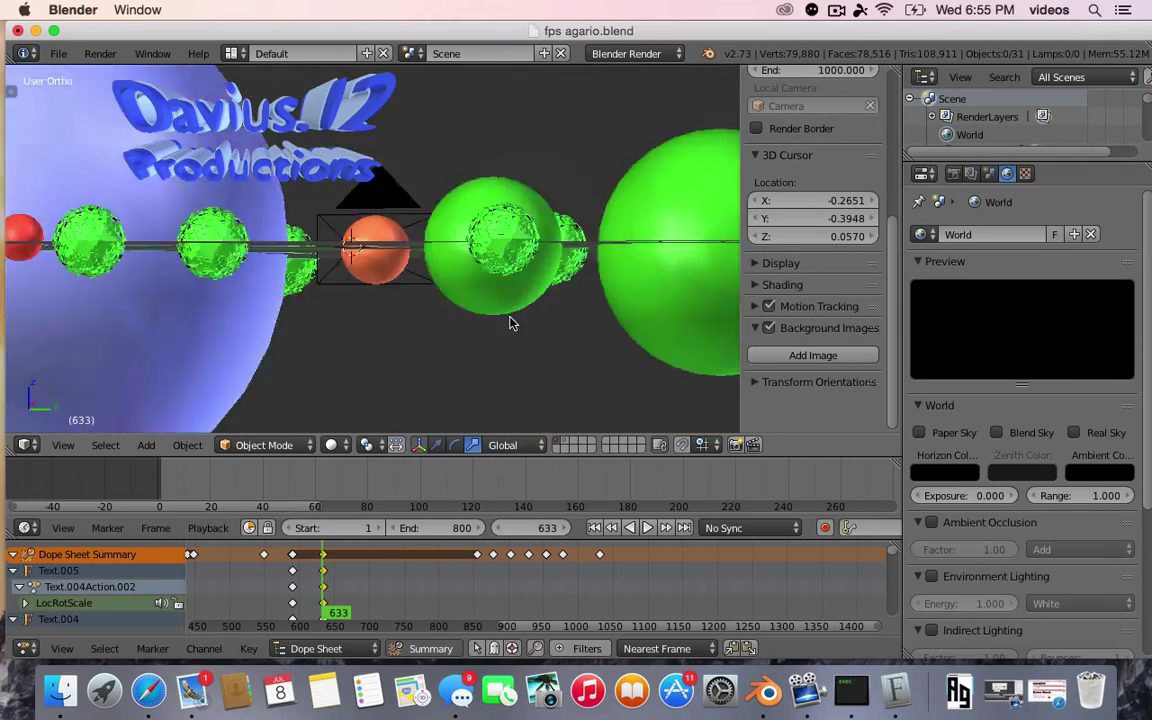
key(shift+c)
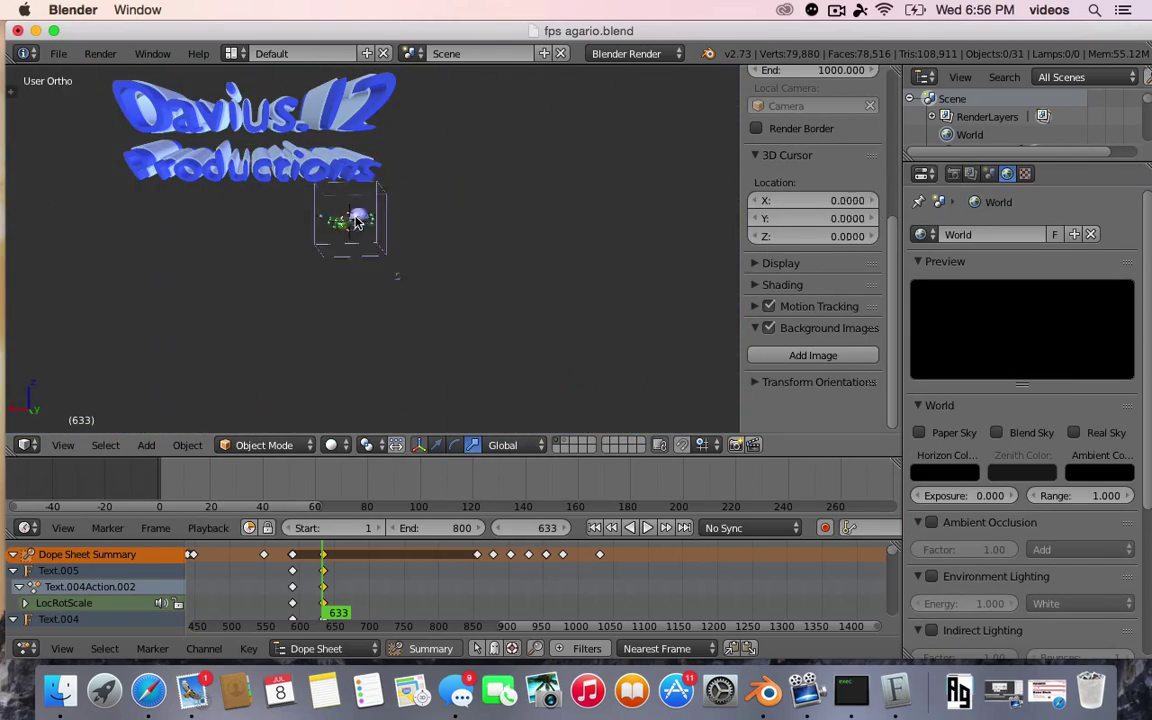
- Return to the camera view and set the animation's End frame to 1000
click(105, 445)
key(KP_0)
key(shift+Left)
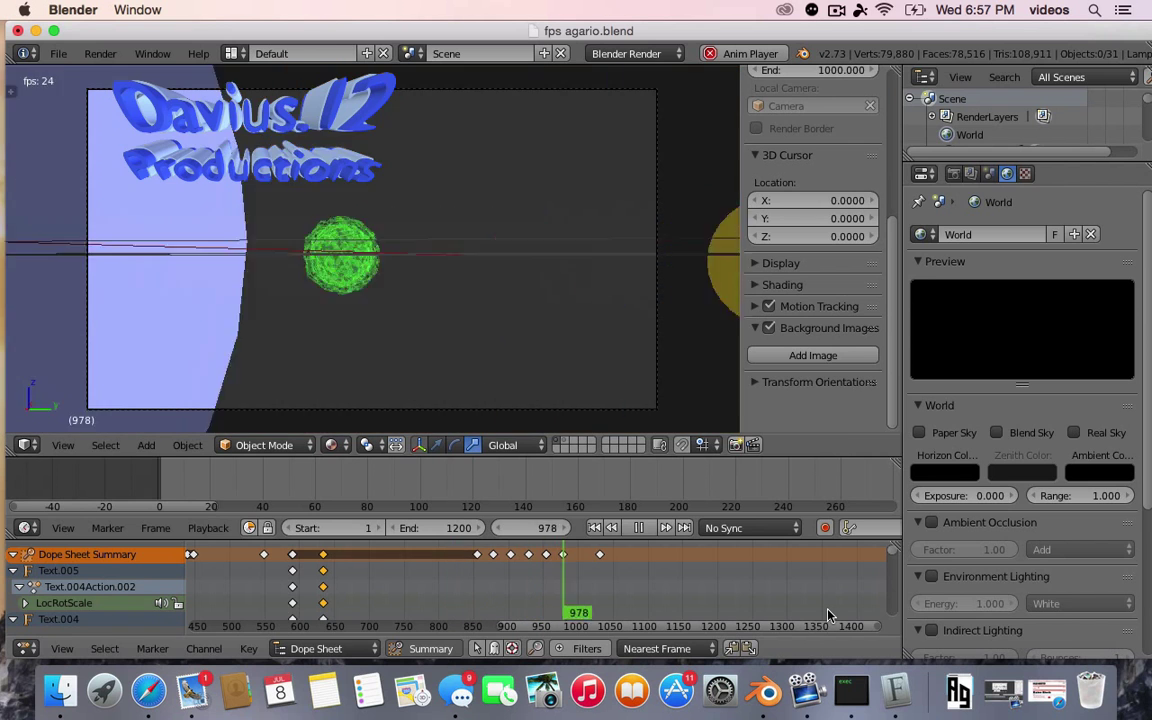
click(639, 527)
click(615, 607)
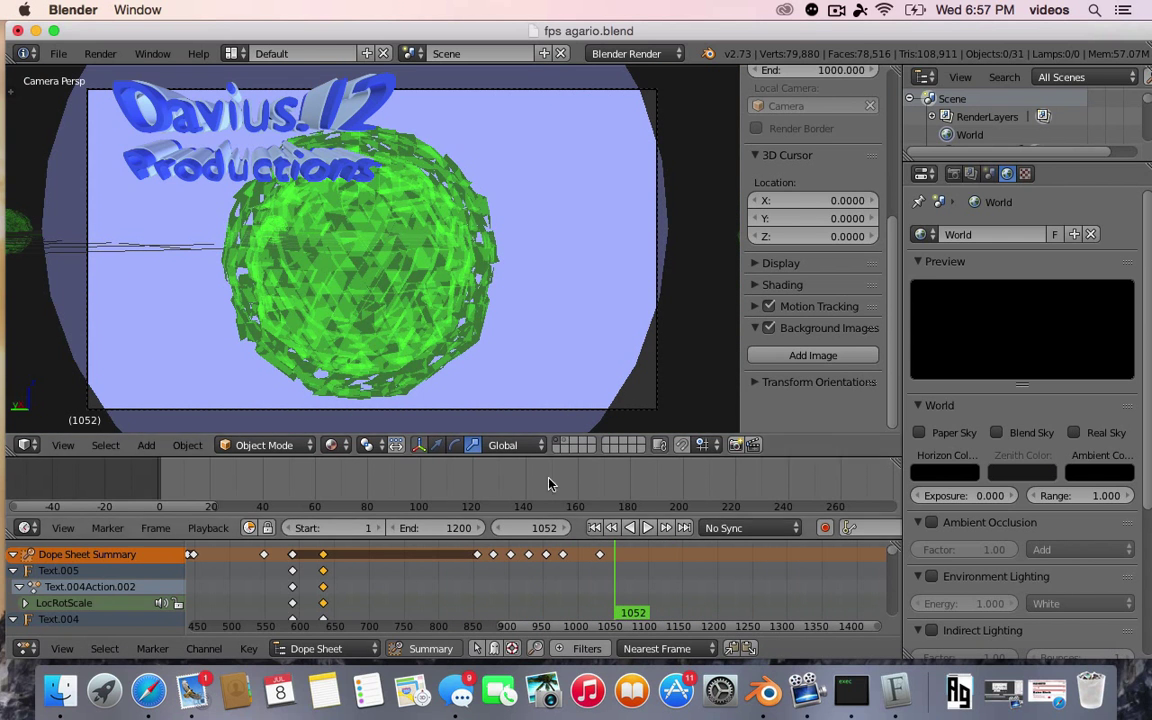
key(shift+z)
alt+scroll(424, 318, up, 20)
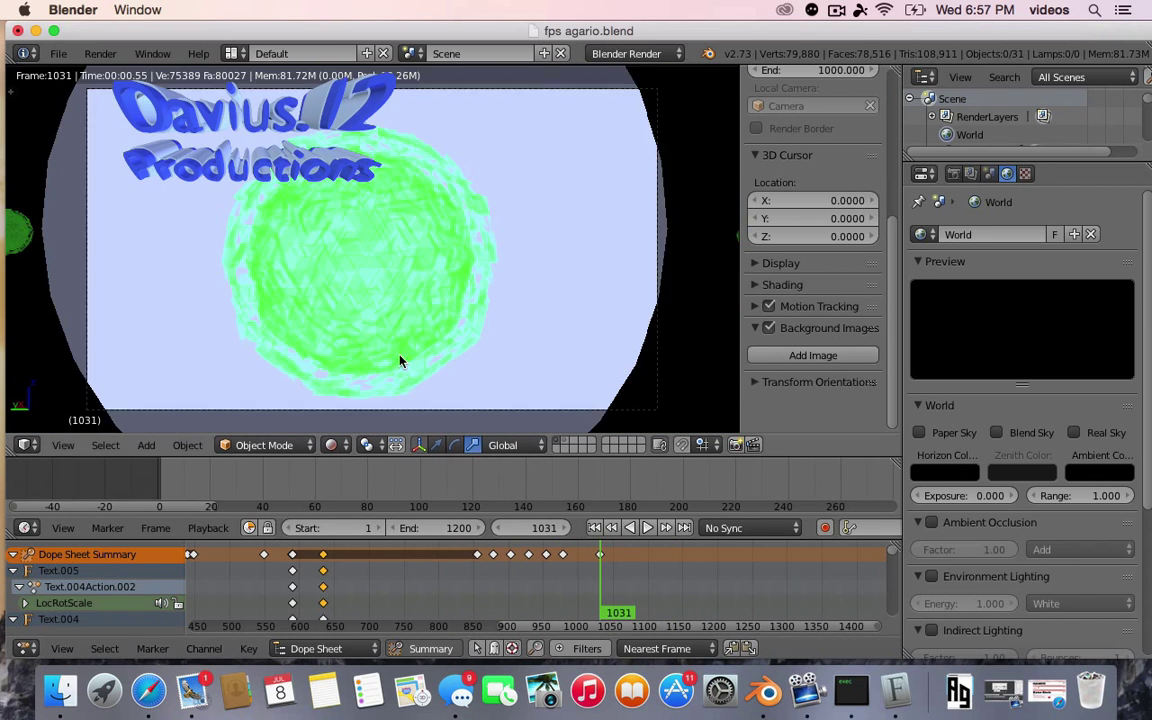
key(shift+z)
- Set the green cell's Translucency to 0.964 and Emit to 0.42, then scrub back to frame 622
right_click(337, 222)
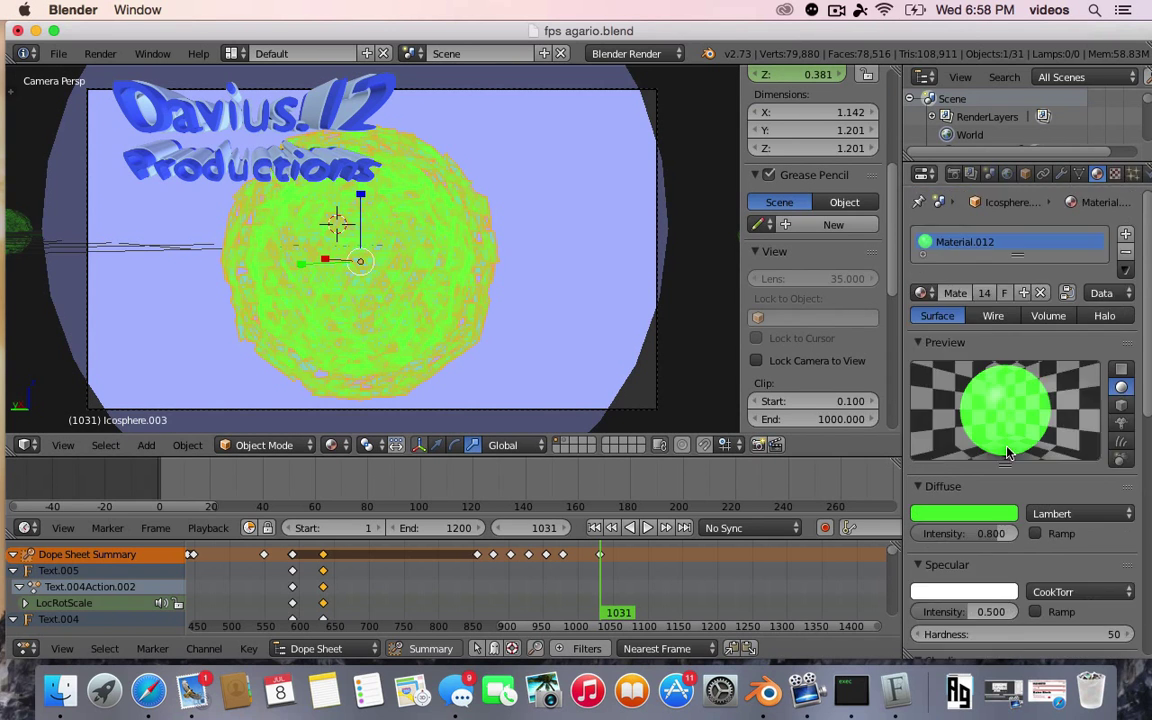
key(shift+z)
mouse_move(945, 567)
mouse_down()
mouse_move(1005, 567)
mouse_move(930, 527)
mouse_up()
key(shift+z)
click(388, 253)
key(shift+z)
key(Left)
click(451, 527)
drag(607, 615, 322, 615)
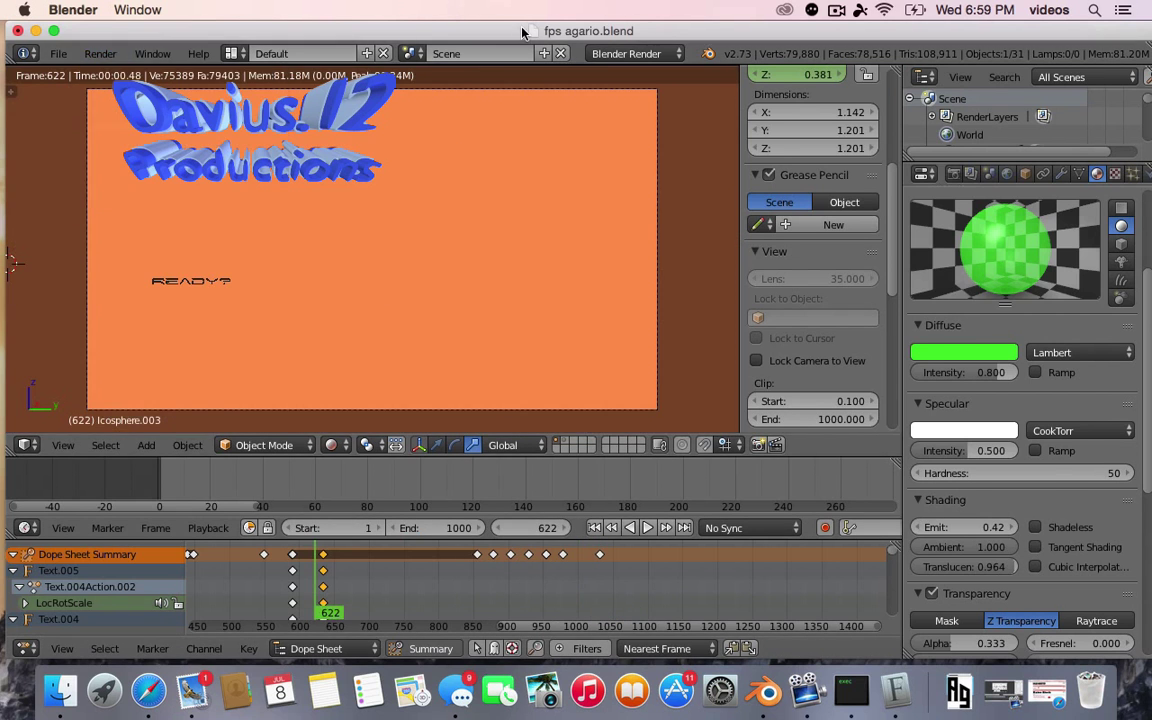
- Render the image to show the PLAY title card with FPS AGARIO and its credits
click(1128, 118)
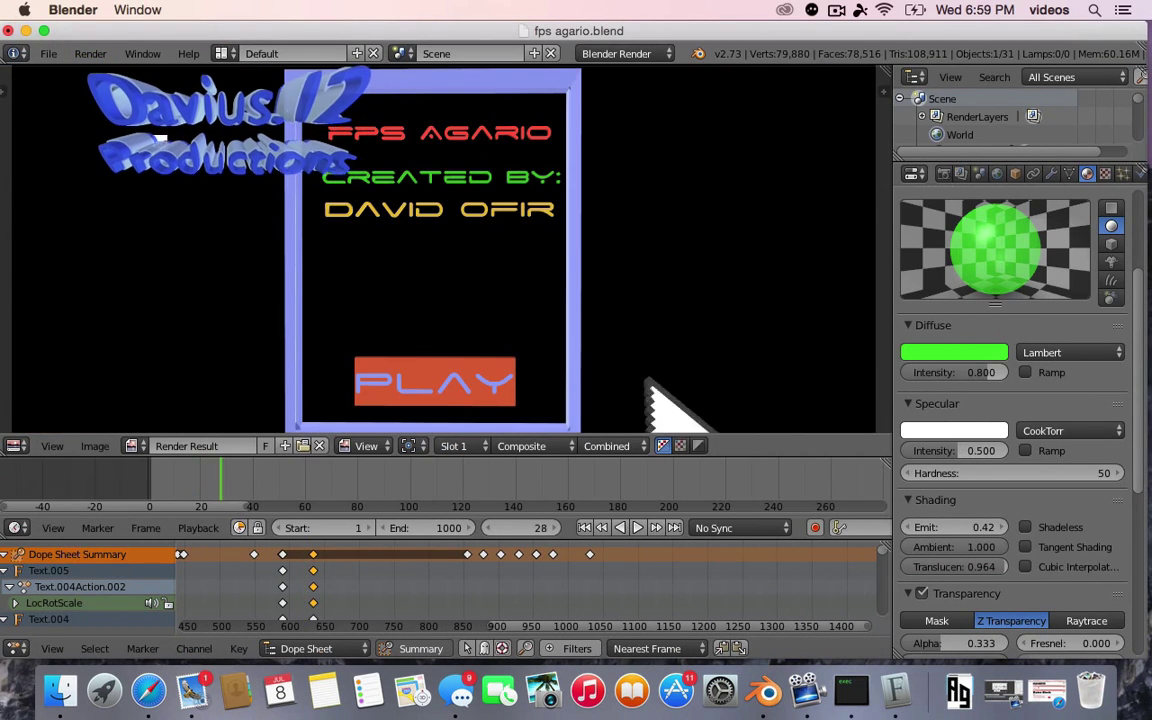